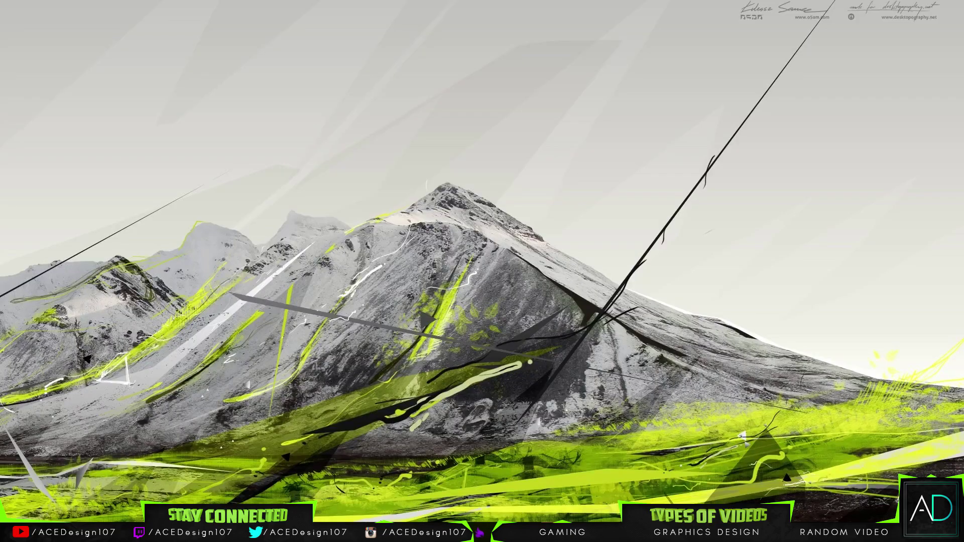
Switch to Photoshop with the Render Preview.png document.
{"action": "key", "text": "alt+Tab"}
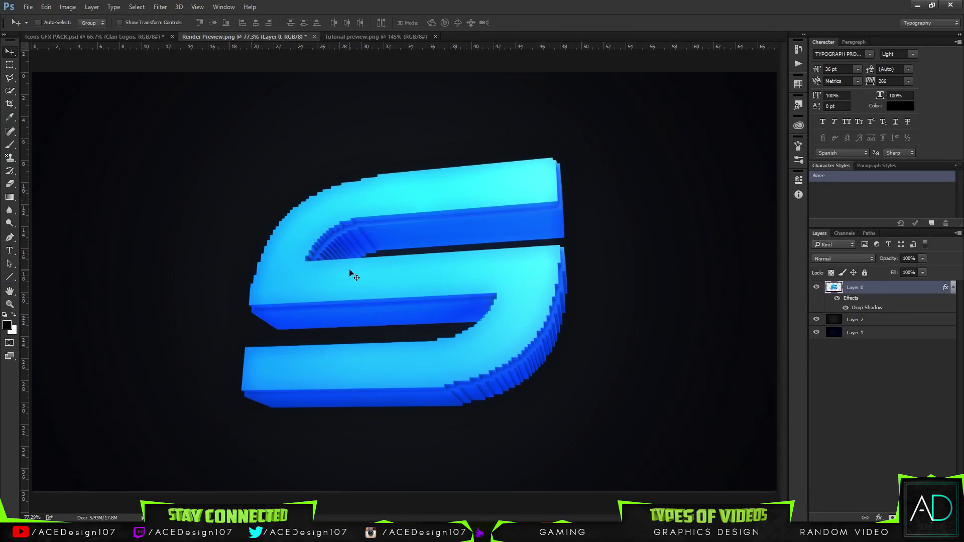
{"action": "left_click_drag", "start_coordinate": [816, 321], "coordinate": [816, 333]}
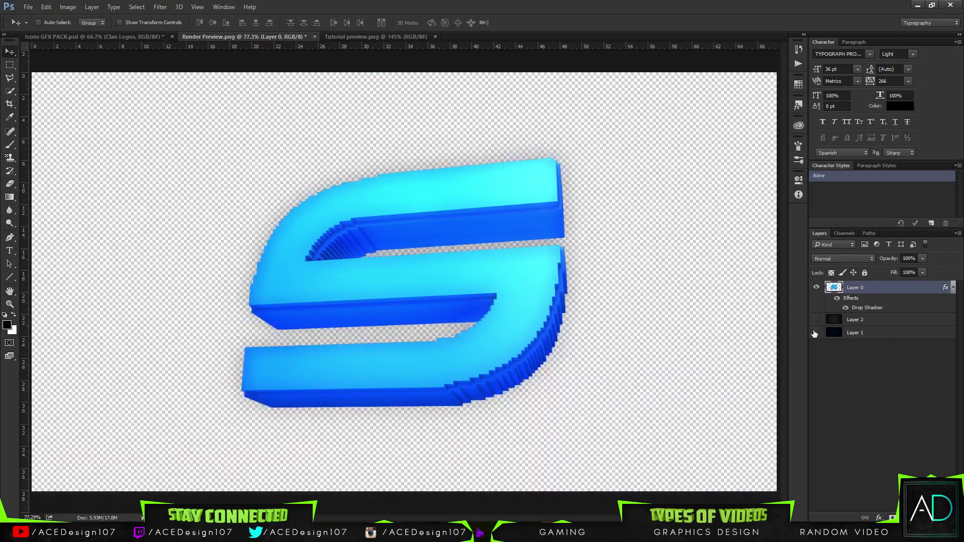
{"action": "left_click", "coordinate": [892, 337]}
{"action": "key", "text": "Delete"}
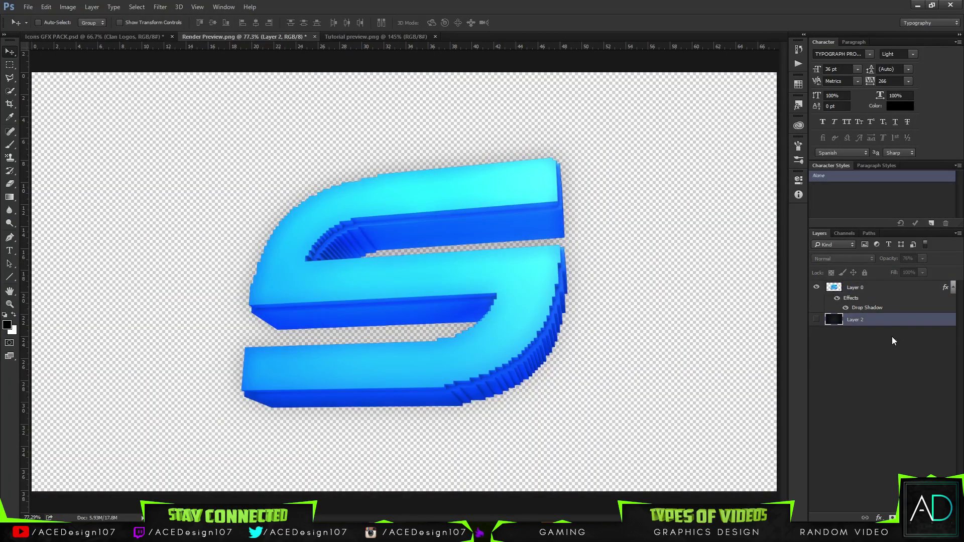
{"action": "key", "text": "ctrl+alt+z"}
{"action": "key", "text": "ctrl+alt+z"}
{"action": "key", "text": "ctrl+alt+z"}
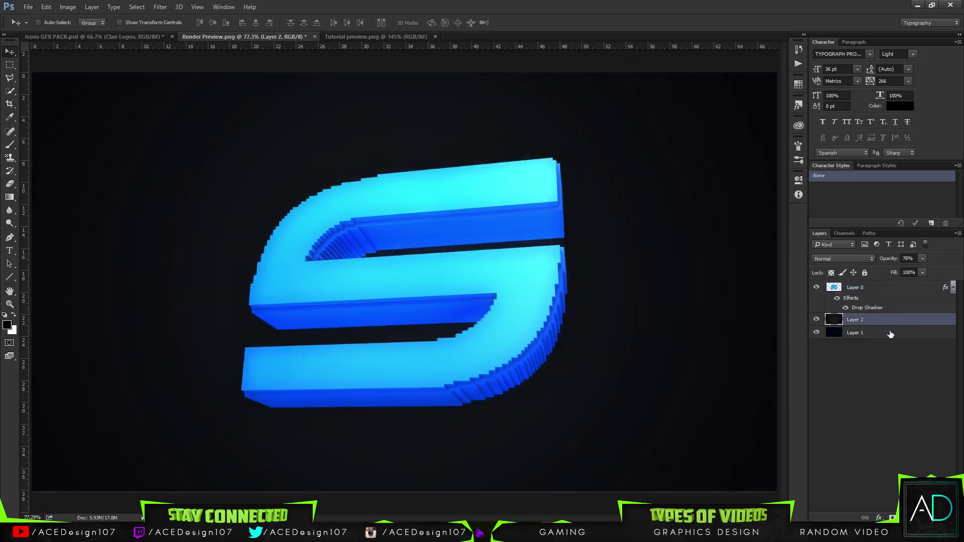
Collapse the effects of Layer 0, view the Tutorial preview.png document and return to Render Preview.png.
{"action": "left_click", "coordinate": [890, 334]}
{"action": "left_click", "coordinate": [942, 287]}
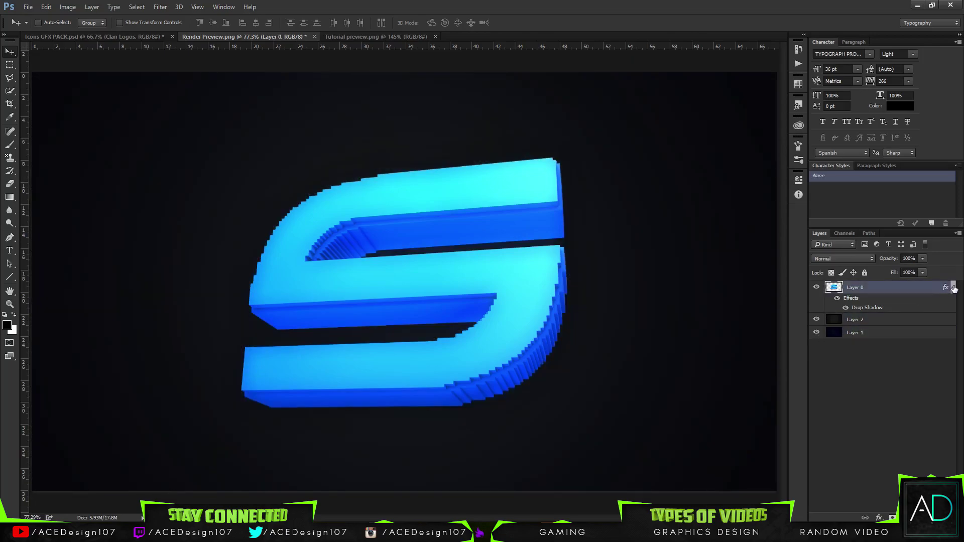
{"action": "left_click", "coordinate": [952, 287]}
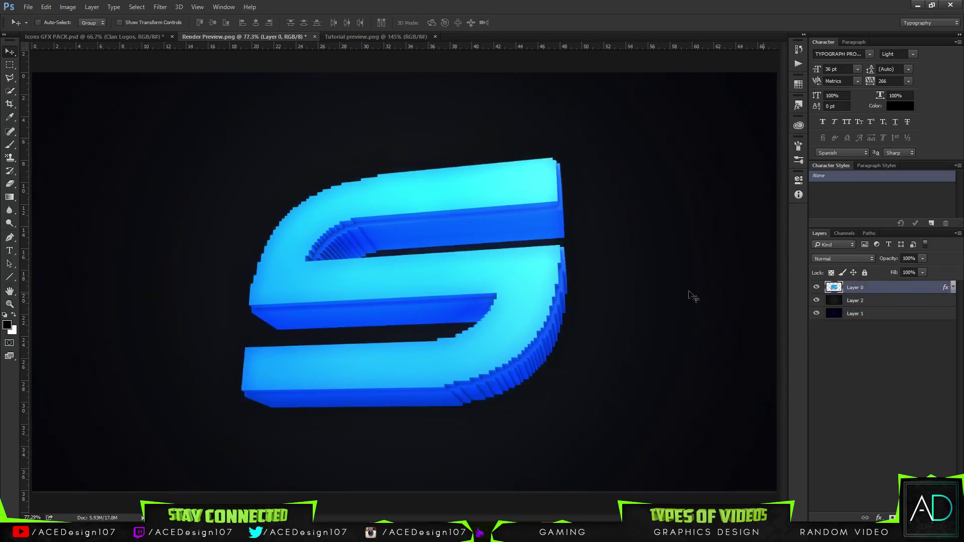
{"action": "left_click", "coordinate": [345, 36]}
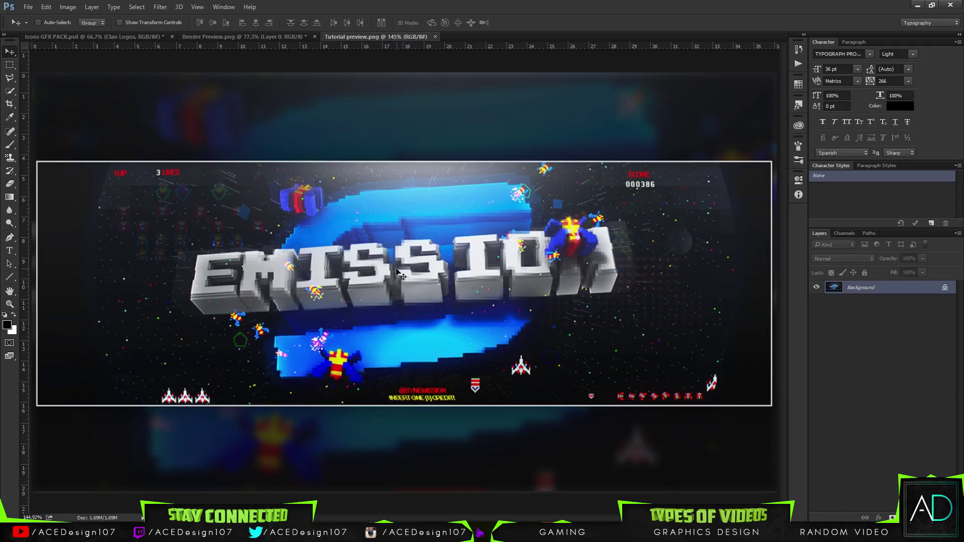
{"action": "left_click", "coordinate": [230, 37]}
Create a new 600 by 600 pixel document at 72 pixels/inch in RGB Color with a white background.
{"action": "left_click", "coordinate": [28, 7]}
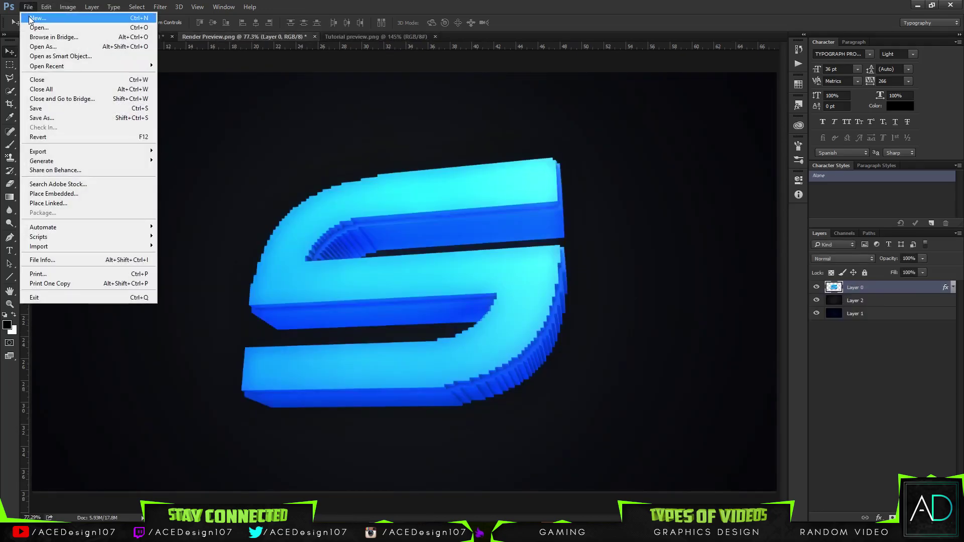
{"action": "left_click", "coordinate": [36, 18]}
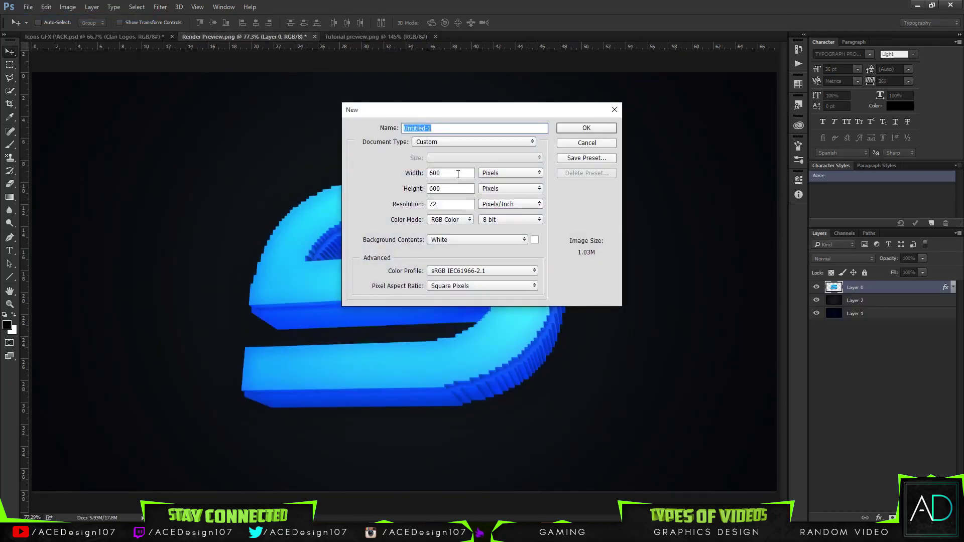
{"action": "double_click", "coordinate": [458, 174]}
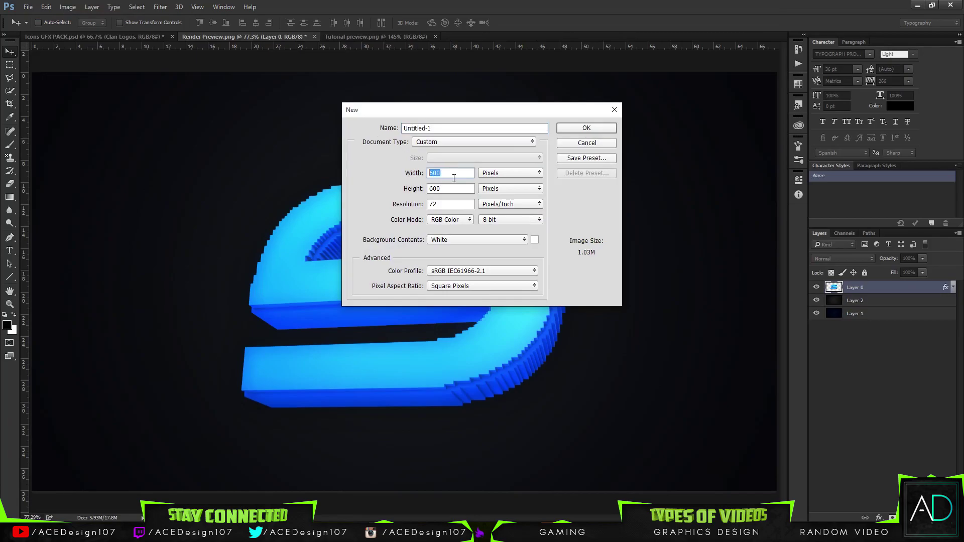
{"action": "left_click", "coordinate": [587, 128]}
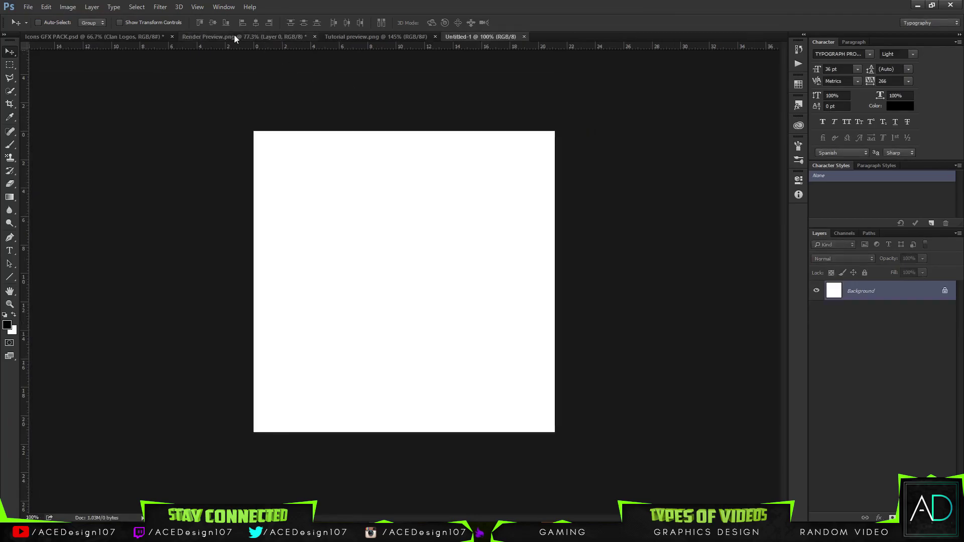
Reorder the open documents so that Untitled-1 comes directly after Icons GFX PACK.psd.
{"action": "left_click_drag", "start_coordinate": [490, 37], "coordinate": [270, 35]}
{"action": "left_click", "coordinate": [352, 36]}
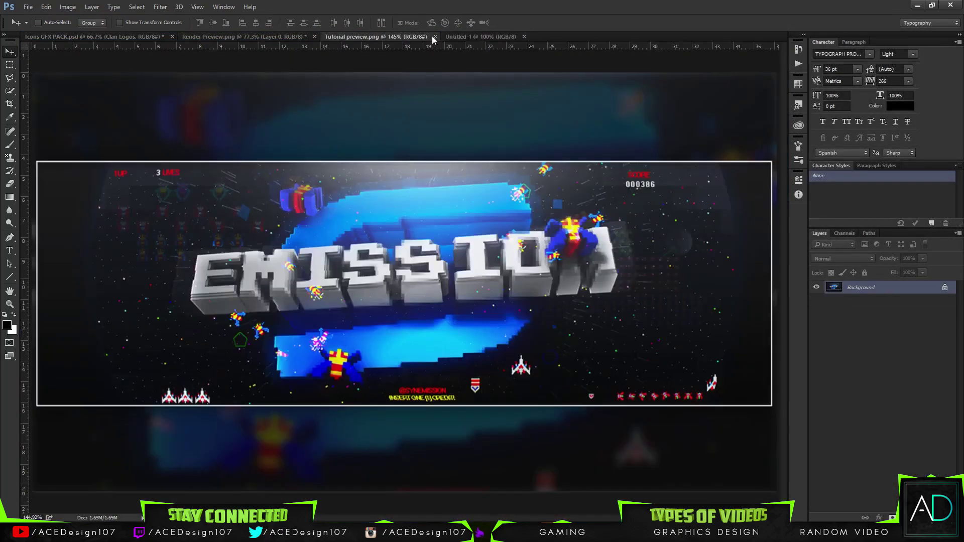
{"action": "left_click", "coordinate": [462, 36]}
{"action": "left_click_drag", "start_coordinate": [463, 34], "coordinate": [212, 38]}
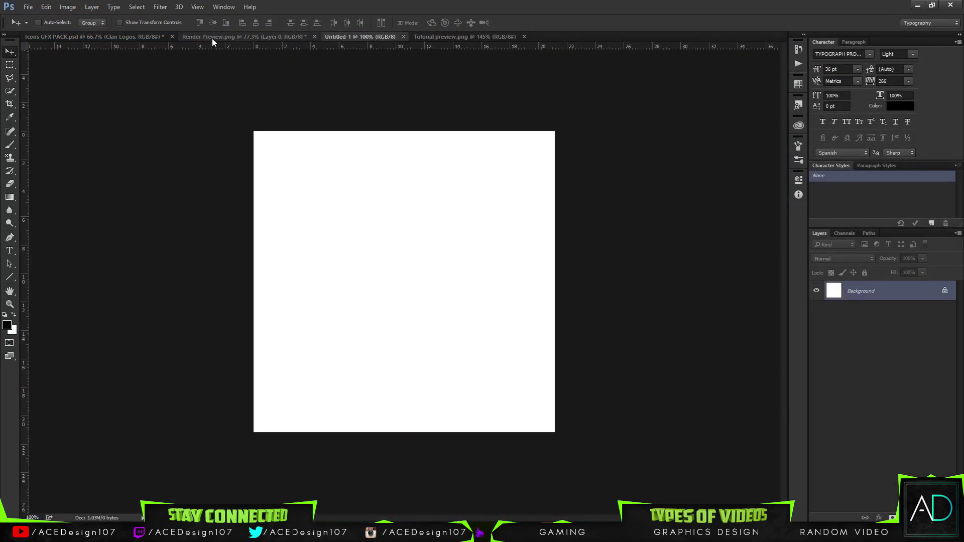
{"action": "left_click_drag", "start_coordinate": [315, 44], "coordinate": [198, 36]}
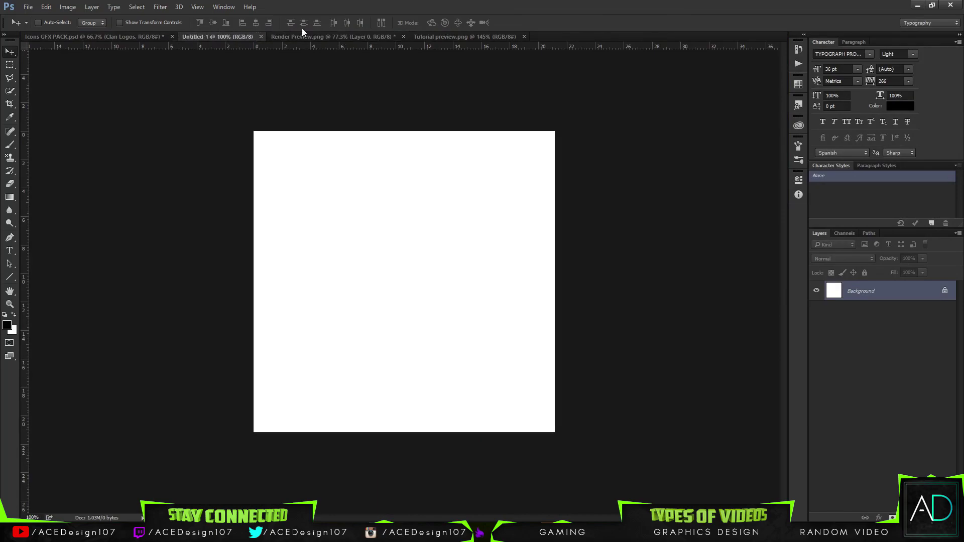
Examine the sponsor, clan logo, social icon, coloured social icon and icon groups in Icons GFX PACK.psd one at a time.
{"action": "left_click", "coordinate": [106, 38]}
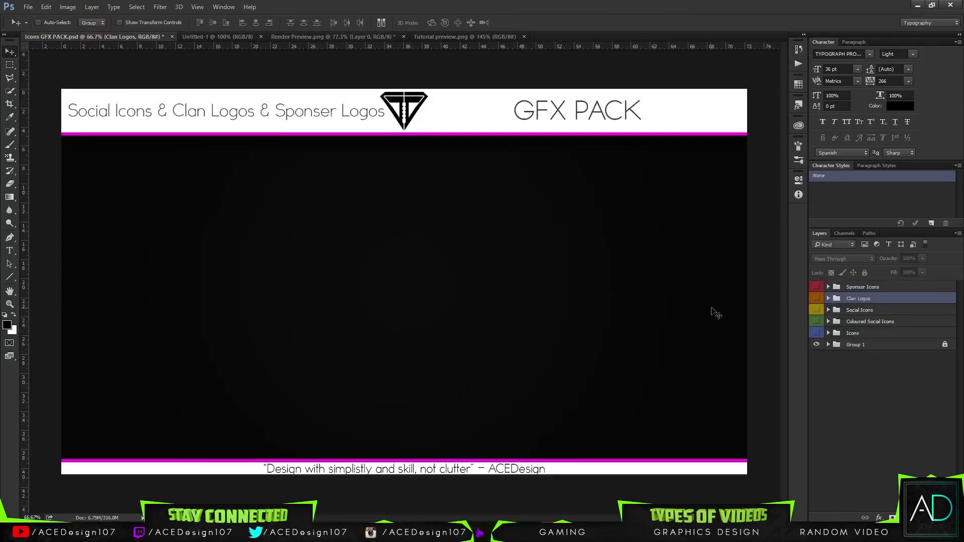
{"action": "left_click", "coordinate": [816, 287]}
{"action": "left_click", "coordinate": [817, 288]}
{"action": "left_click", "coordinate": [817, 299]}
{"action": "left_click", "coordinate": [816, 298]}
{"action": "left_click", "coordinate": [817, 311]}
{"action": "left_click", "coordinate": [817, 310]}
{"action": "left_click", "coordinate": [817, 321]}
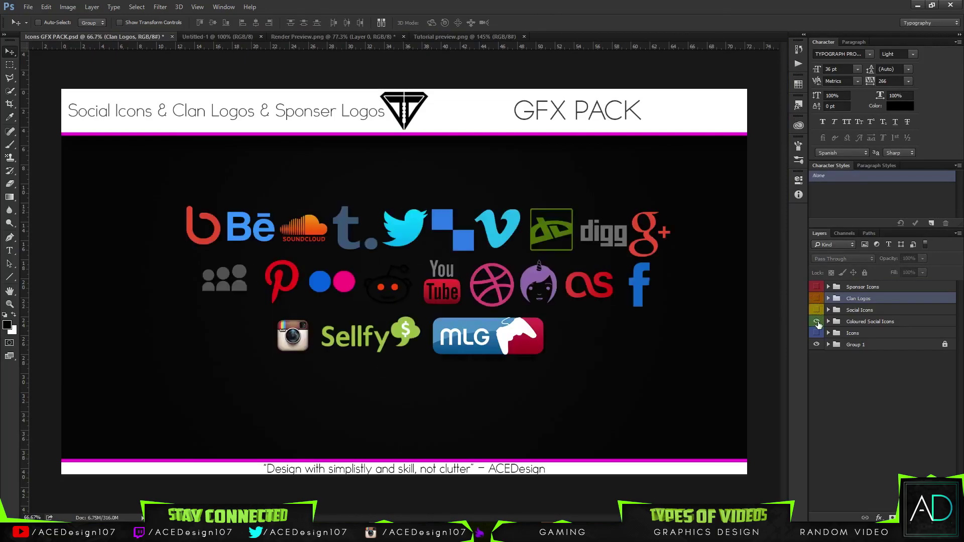
{"action": "left_click", "coordinate": [816, 322]}
{"action": "left_click", "coordinate": [817, 333]}
{"action": "left_click", "coordinate": [816, 333]}
{"action": "left_click", "coordinate": [817, 322]}
{"action": "left_click", "coordinate": [817, 322]}
{"action": "left_click", "coordinate": [817, 311]}
{"action": "left_click", "coordinate": [817, 310]}
Show the Clan Logos group and copy its Synergy logo layer into the Untitled-1 document.
{"action": "left_click", "coordinate": [817, 298]}
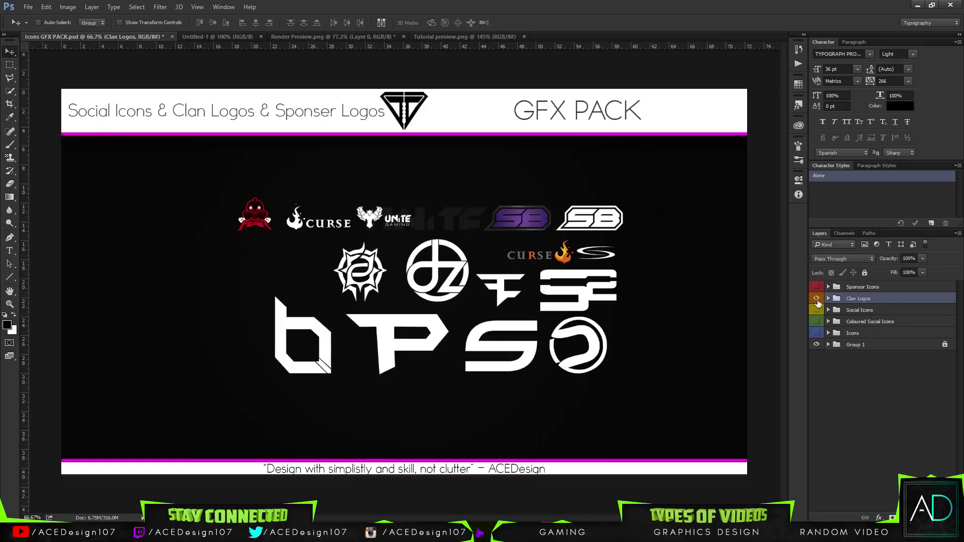
{"action": "left_click", "coordinate": [828, 299]}
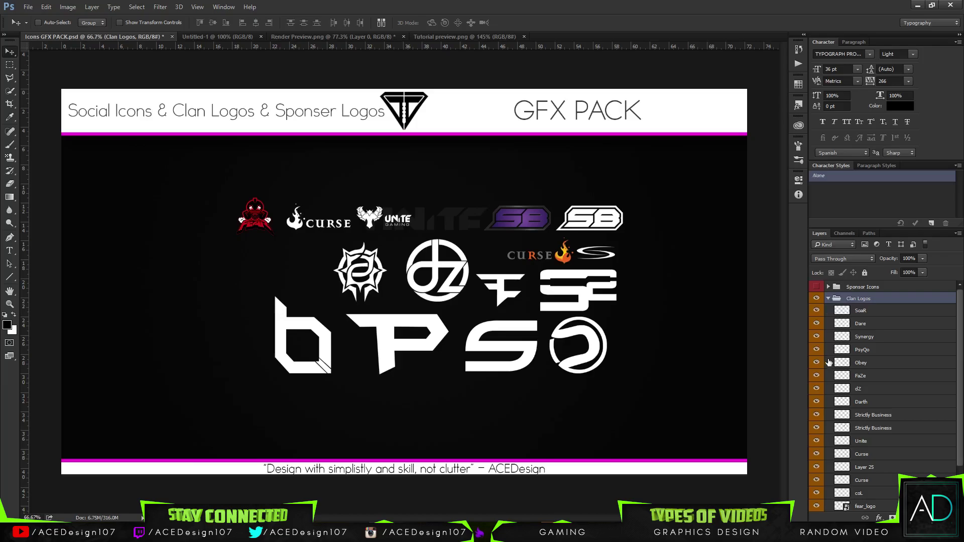
{"action": "left_click", "coordinate": [887, 339]}
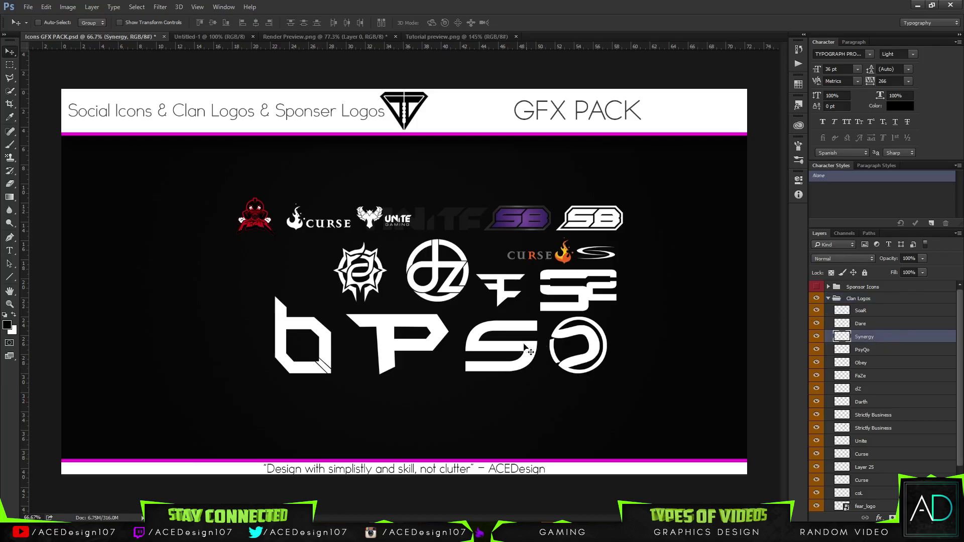
{"action": "left_click_drag", "start_coordinate": [530, 351], "coordinate": [441, 195]}
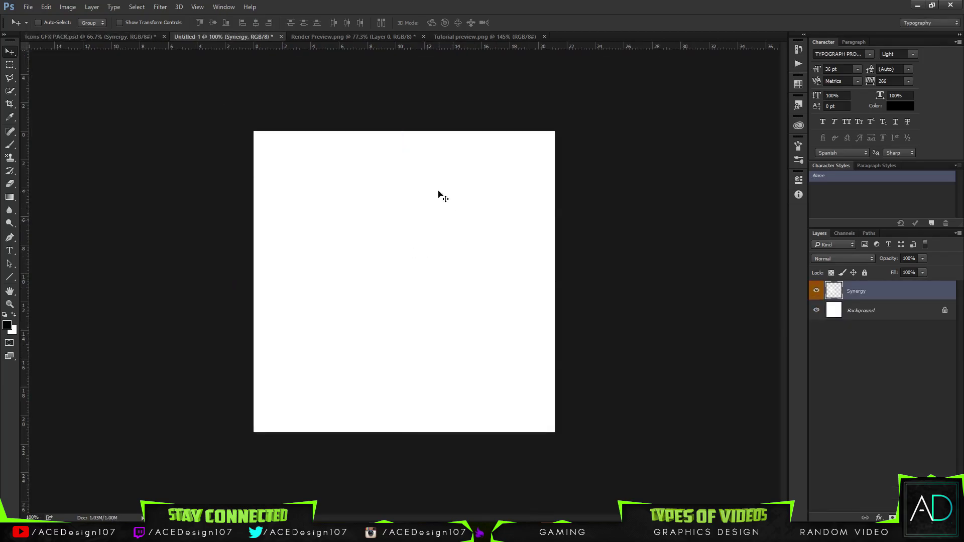
Fill the Background layer behind the Synergy logo with black using the Paint Bucket tool.
{"action": "left_click", "coordinate": [817, 312]}
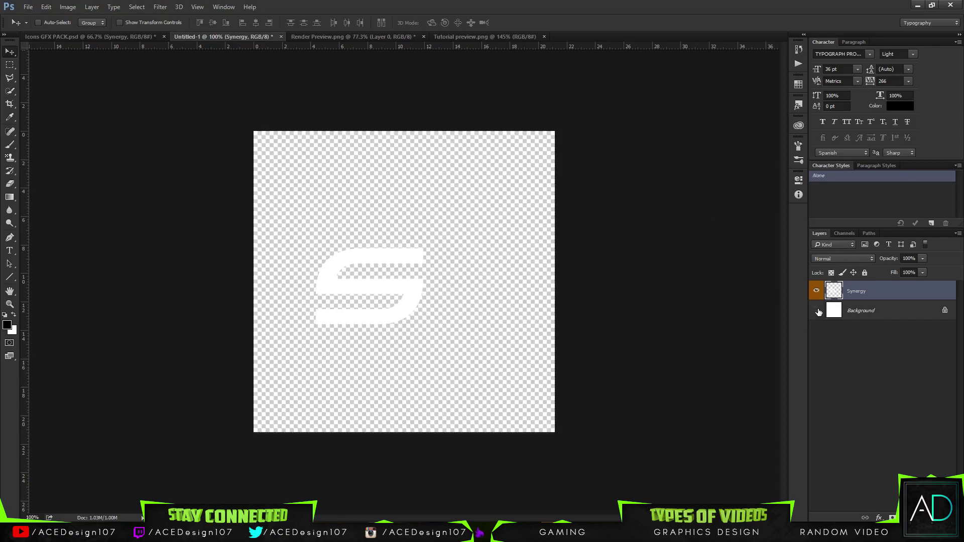
{"action": "left_click", "coordinate": [817, 311]}
{"action": "left_click", "coordinate": [817, 312]}
{"action": "left_click", "coordinate": [817, 311]}
{"action": "left_click", "coordinate": [891, 314]}
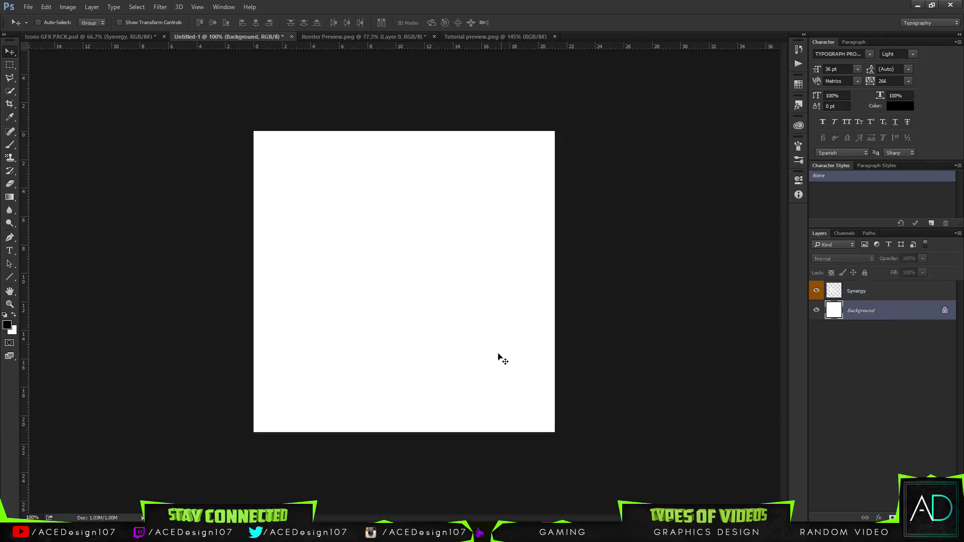
{"action": "key", "text": "g"}
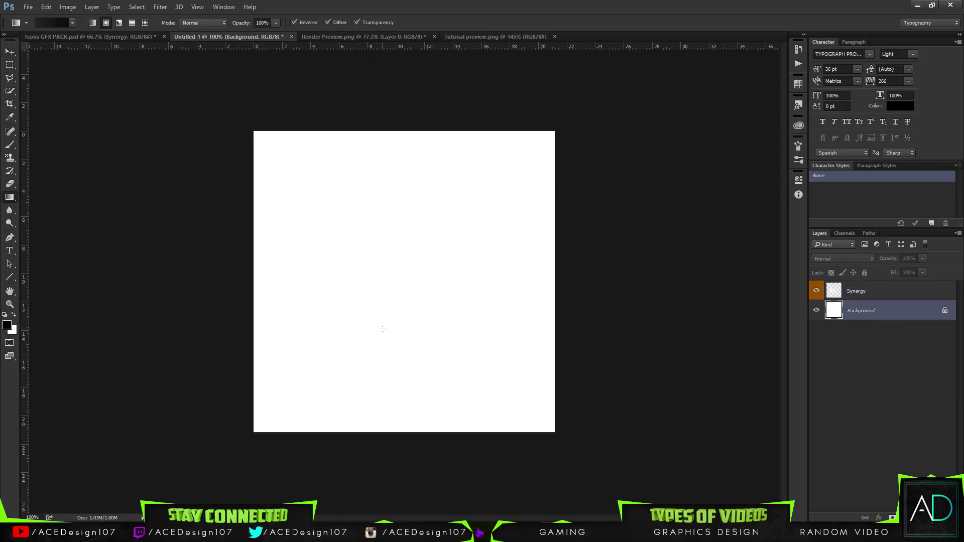
{"action": "right_click", "coordinate": [14, 201]}
{"action": "left_click", "coordinate": [34, 205]}
{"action": "left_click", "coordinate": [441, 395]}
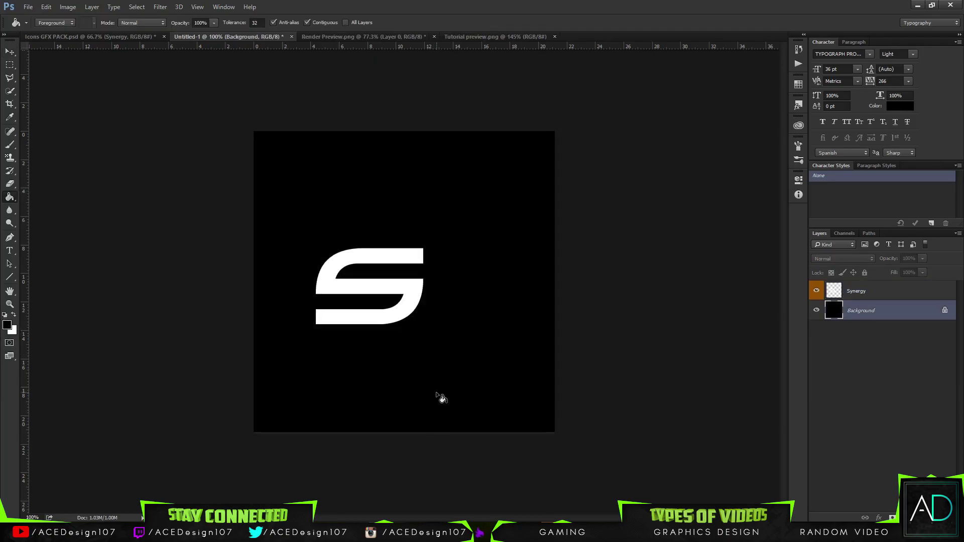
Move the Synergy logo with Free Transform to the horizontal middle of the canvas.
{"action": "left_click", "coordinate": [887, 299]}
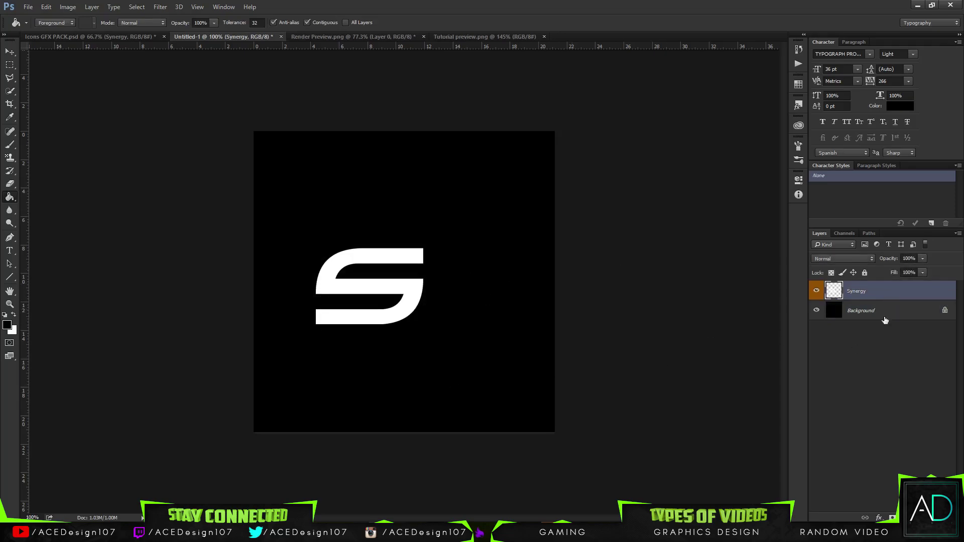
{"action": "key", "text": "ctrl+t"}
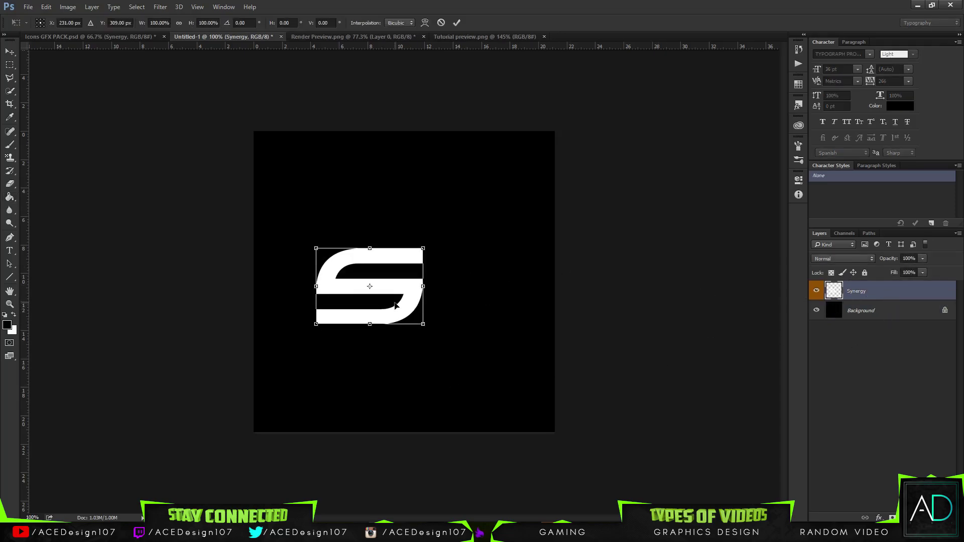
{"action": "mouse_move", "coordinate": [394, 305]}
{"action": "left_mouse_down"}
{"action": "mouse_move", "coordinate": [465, 309]}
{"action": "mouse_move", "coordinate": [438, 310]}
{"action": "mouse_move", "coordinate": [454, 299]}
{"action": "mouse_move", "coordinate": [439, 296]}
{"action": "left_mouse_up"}
{"action": "key", "text": "Return"}
{"action": "key", "text": "g"}
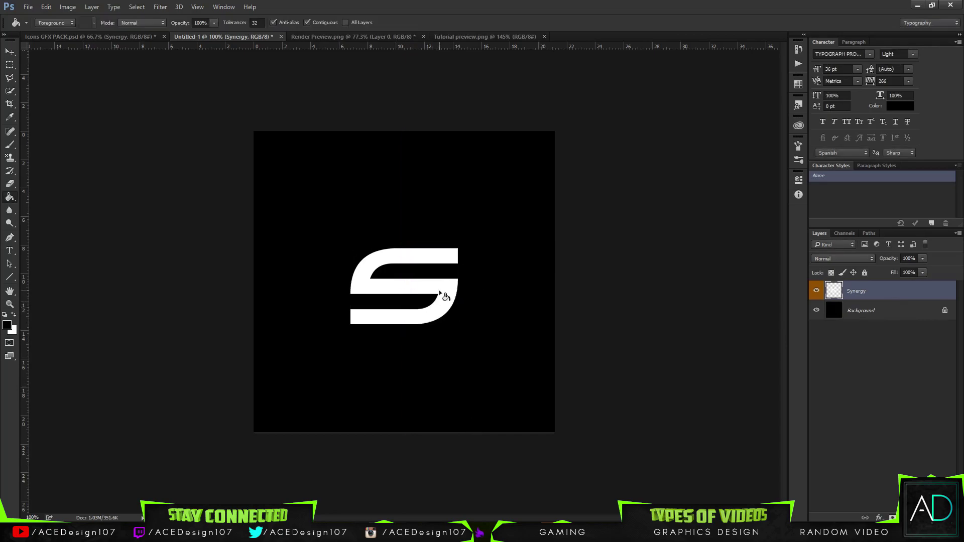
Crop the canvas to a square of about 245 px closely around the Synergy logo.
{"action": "key", "text": "v"}
{"action": "key", "text": "c"}
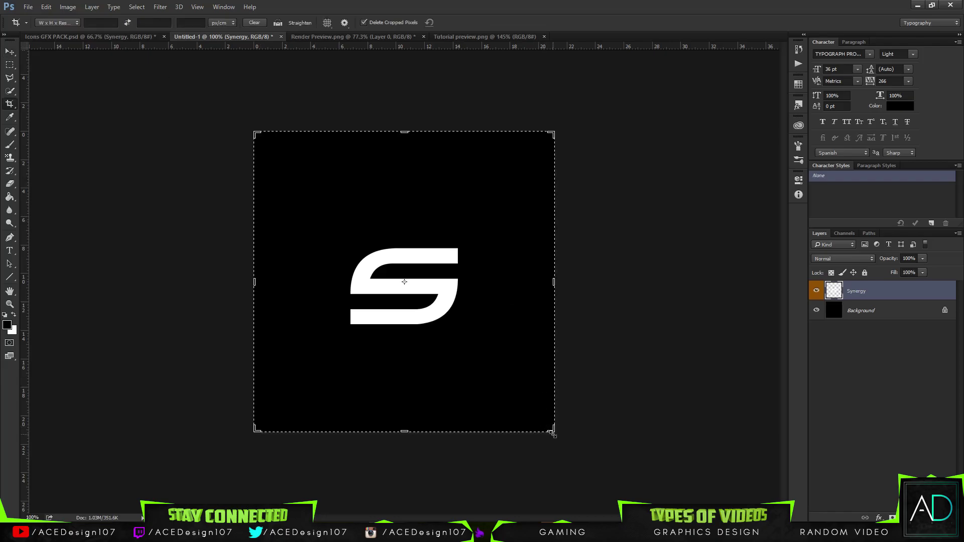
{"action": "left_click_drag", "start_coordinate": [553, 435], "coordinate": [474, 330]}
{"action": "key", "text": "Return"}
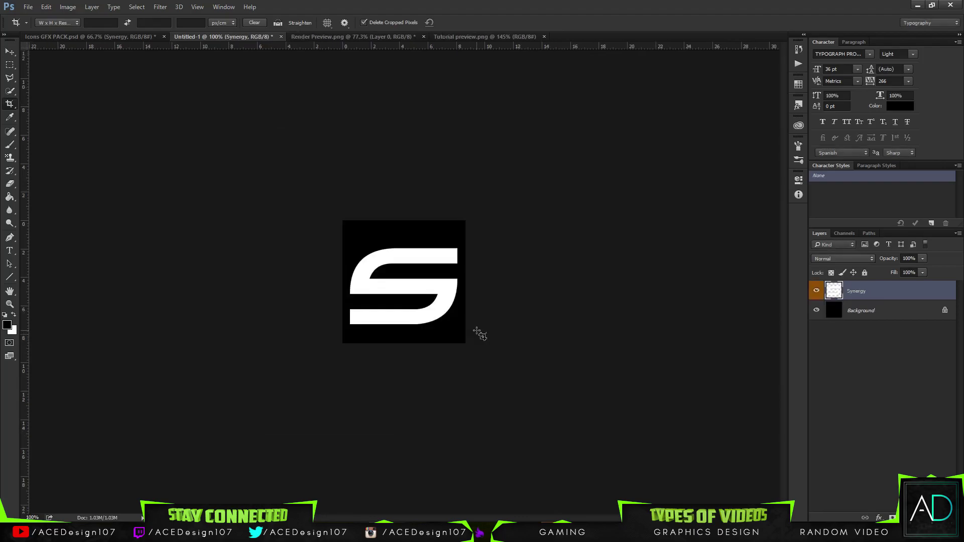
Align the Synergy logo to the vertical and horizontal centre of the whole canvas, leaving nothing selected.
{"action": "key", "text": "v"}
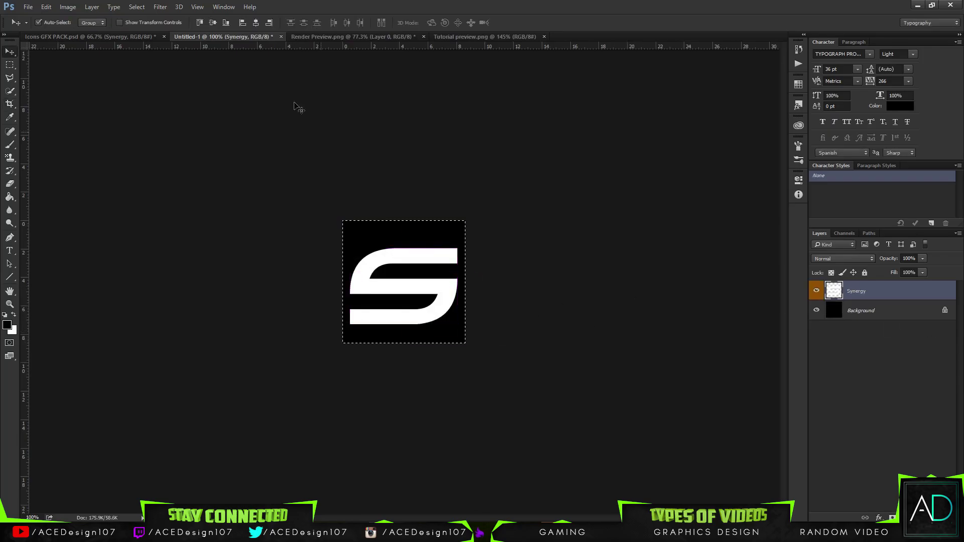
{"action": "key", "text": "ctrl+a"}
{"action": "left_click", "coordinate": [213, 22]}
{"action": "left_click", "coordinate": [256, 22]}
{"action": "key", "text": "ctrl+d"}
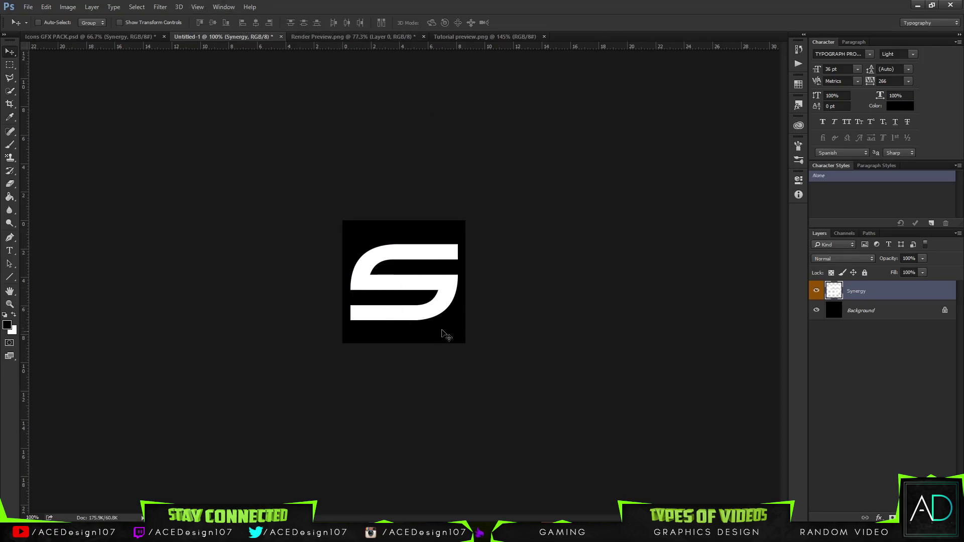
Resize the logo image to 120 × 120 pixels.
{"action": "key", "text": "ctrl+0"}
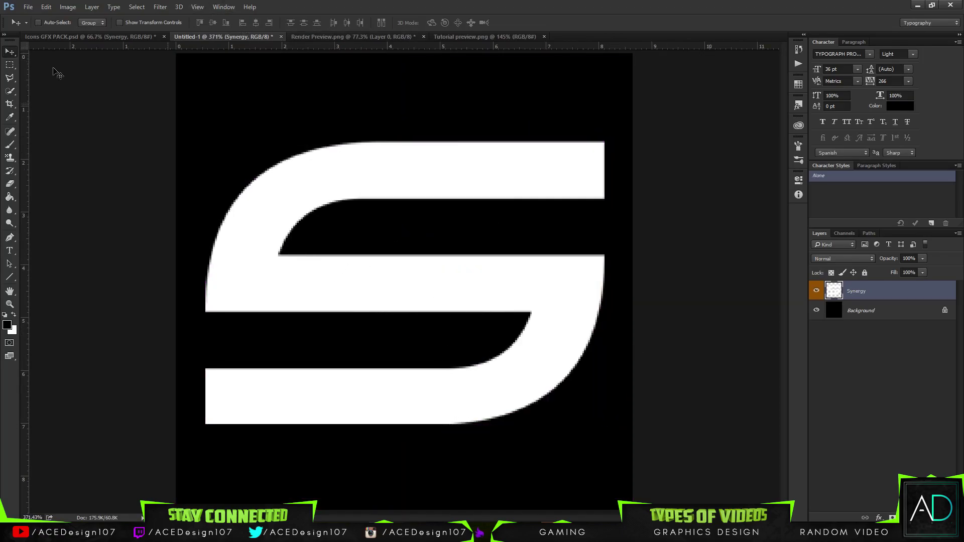
{"action": "left_click", "coordinate": [68, 7]}
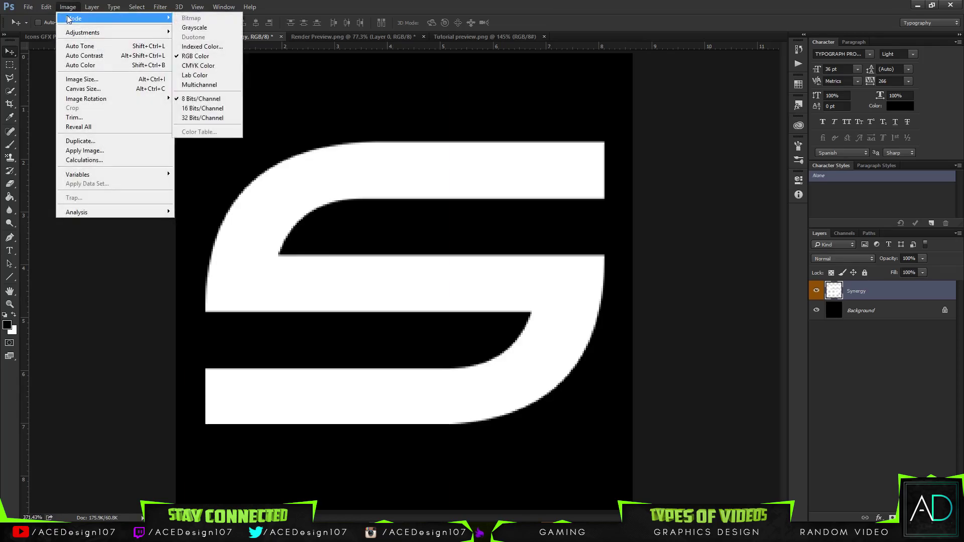
{"action": "mouse_move", "coordinate": [75, 35]}
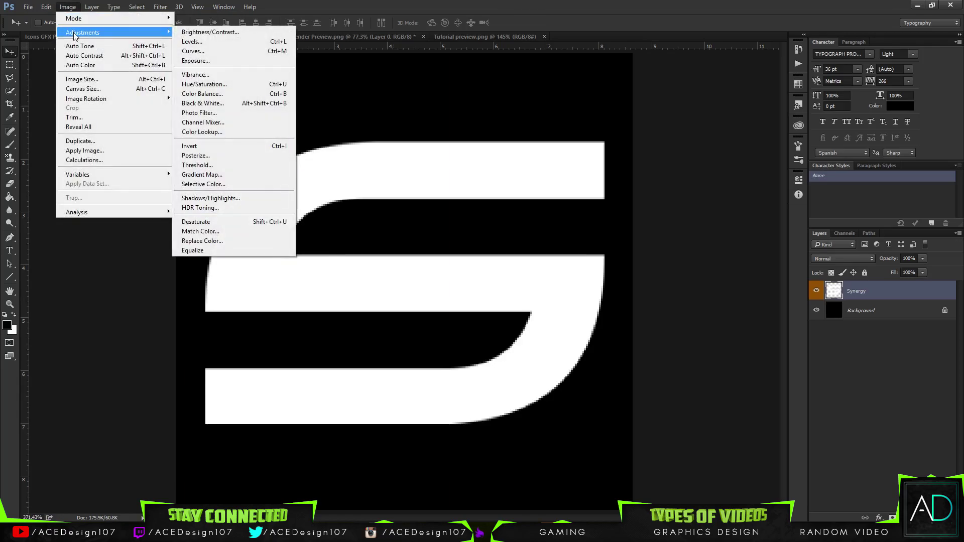
{"action": "left_click", "coordinate": [81, 79]}
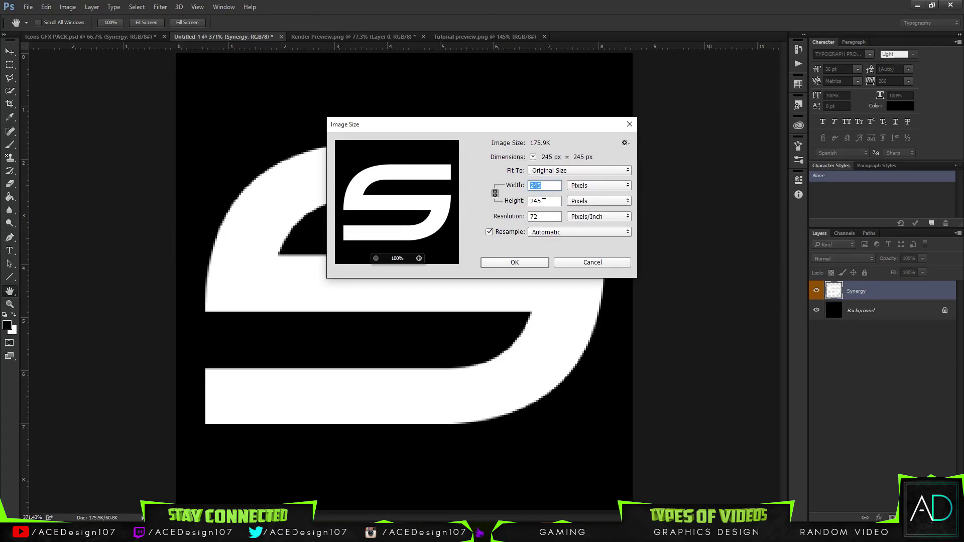
{"action": "type", "text": "120"}
{"action": "left_click", "coordinate": [513, 263]}
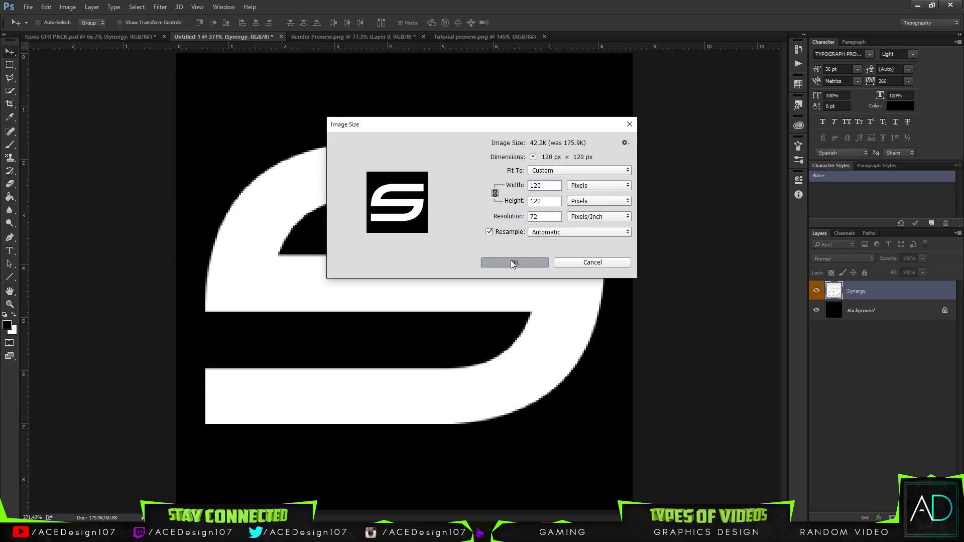
{"action": "left_click", "coordinate": [68, 7]}
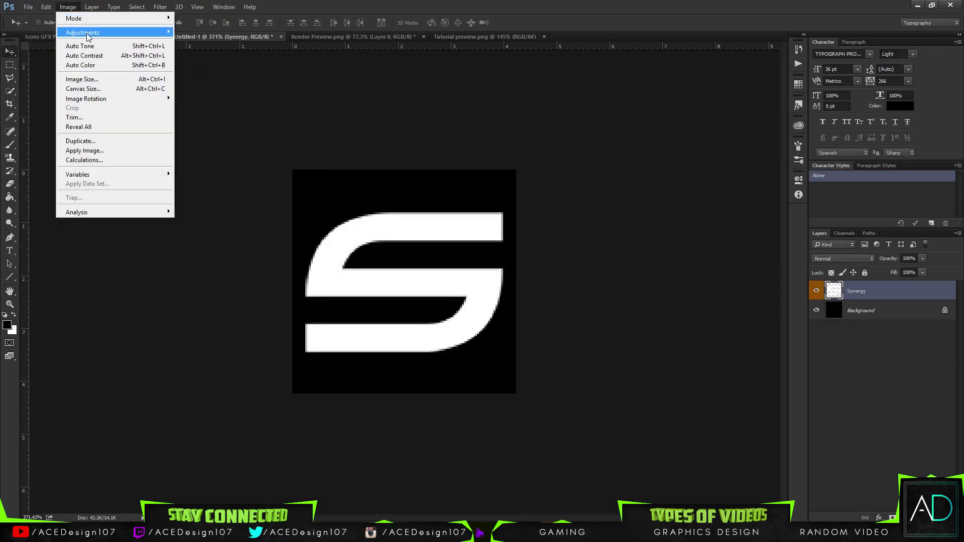
{"action": "mouse_move", "coordinate": [88, 36]}
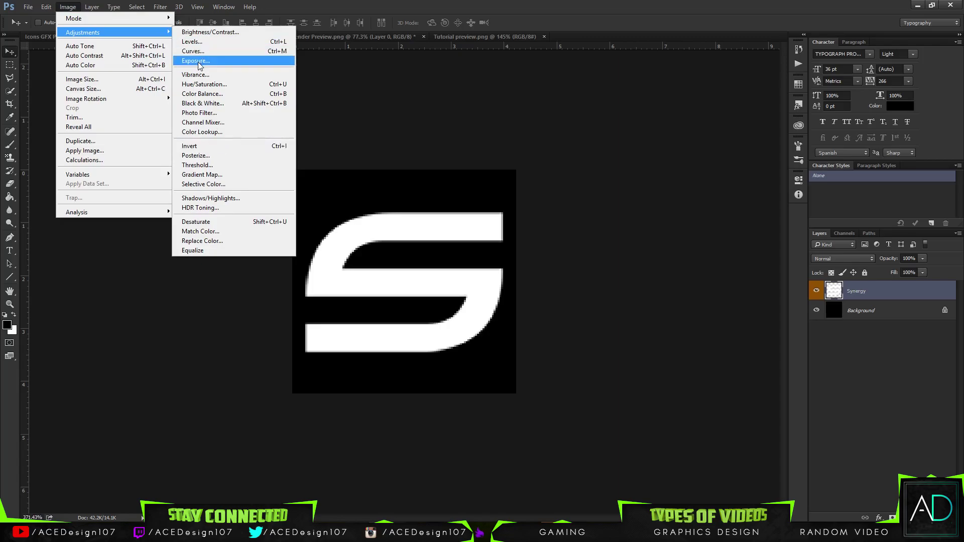
{"action": "mouse_move", "coordinate": [142, 19]}
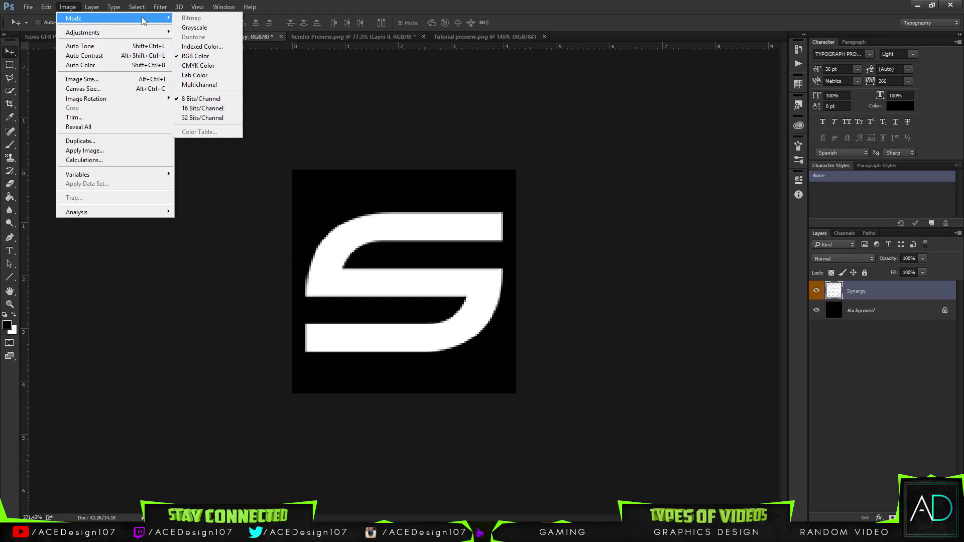
{"action": "left_click", "coordinate": [203, 46]}
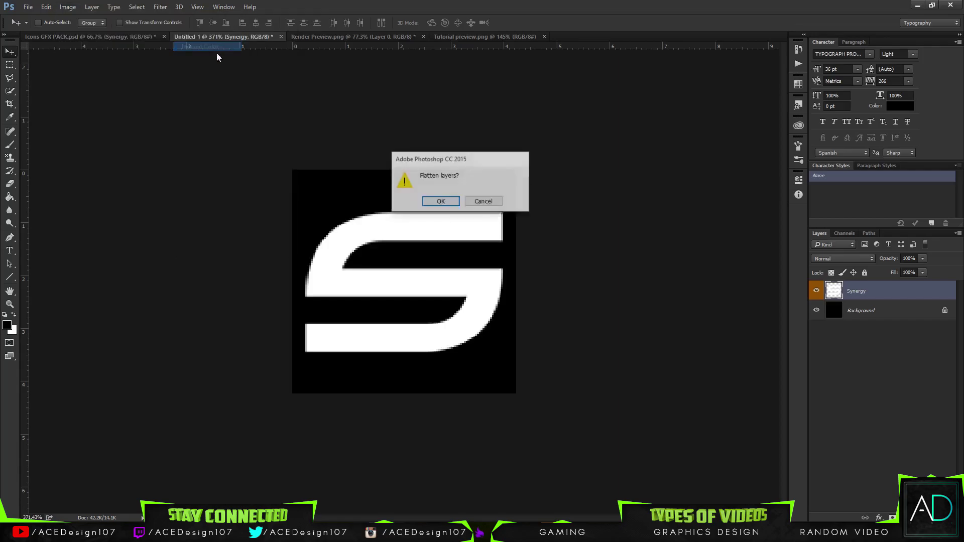
{"action": "left_click", "coordinate": [477, 203]}
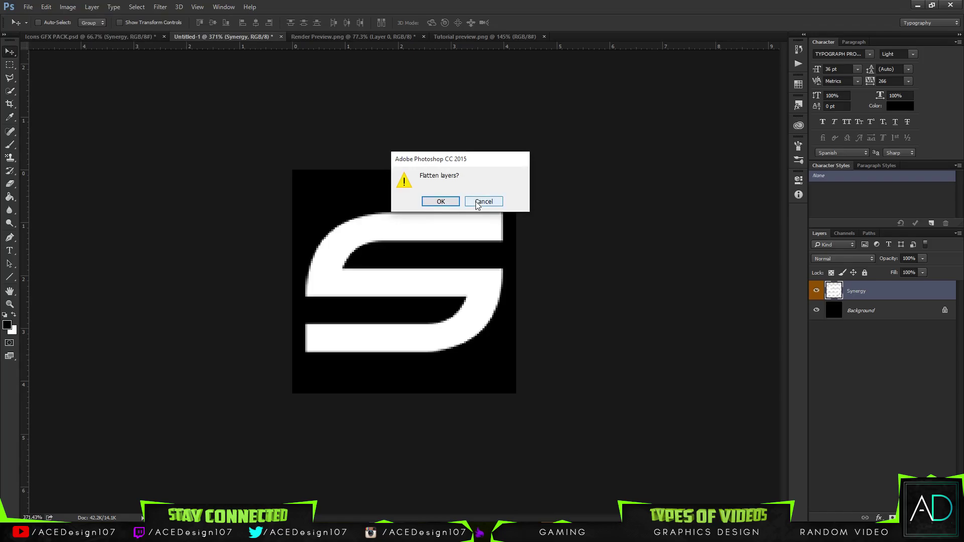
Delete the black Background layer and invert the white Synergy logo to black.
{"action": "left_click", "coordinate": [816, 311]}
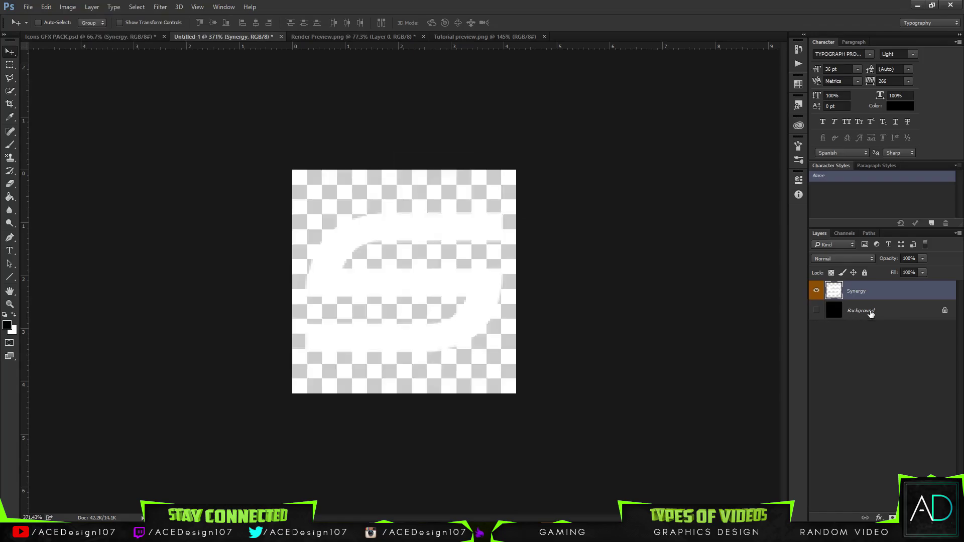
{"action": "left_click", "coordinate": [874, 312]}
{"action": "key", "text": "Delete"}
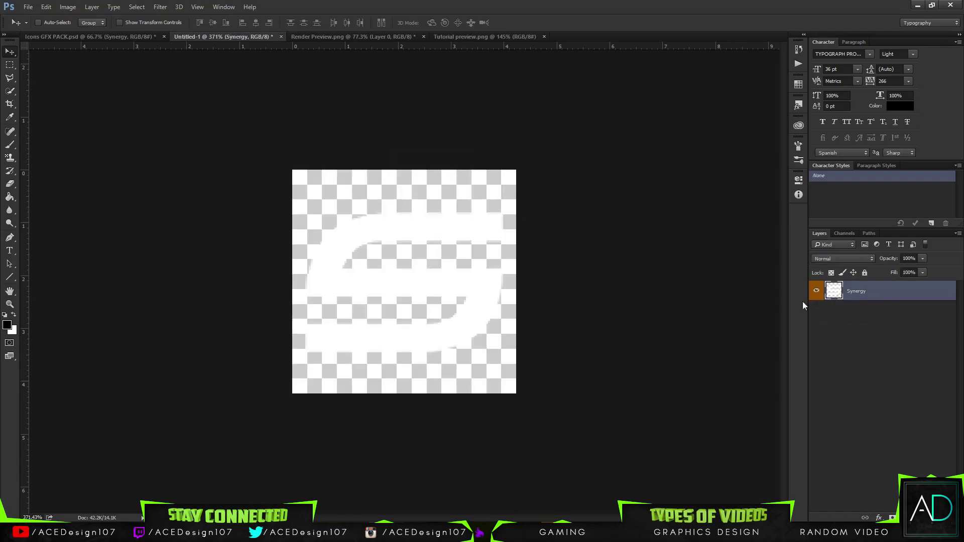
{"action": "key", "text": "ctrl+i"}
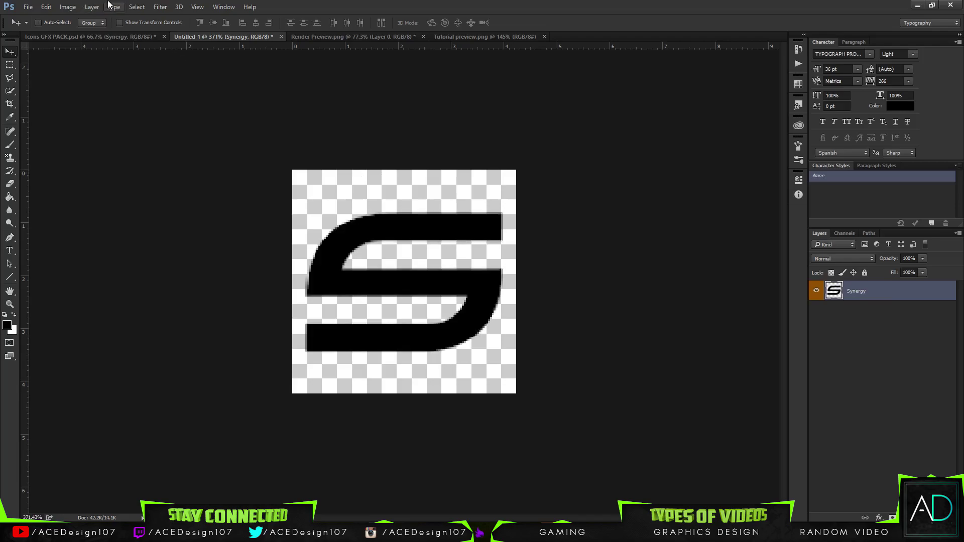
Convert the image to Indexed Color with the Local (Selective) palette and 8 colors.
{"action": "left_click", "coordinate": [68, 6]}
{"action": "mouse_move", "coordinate": [94, 19]}
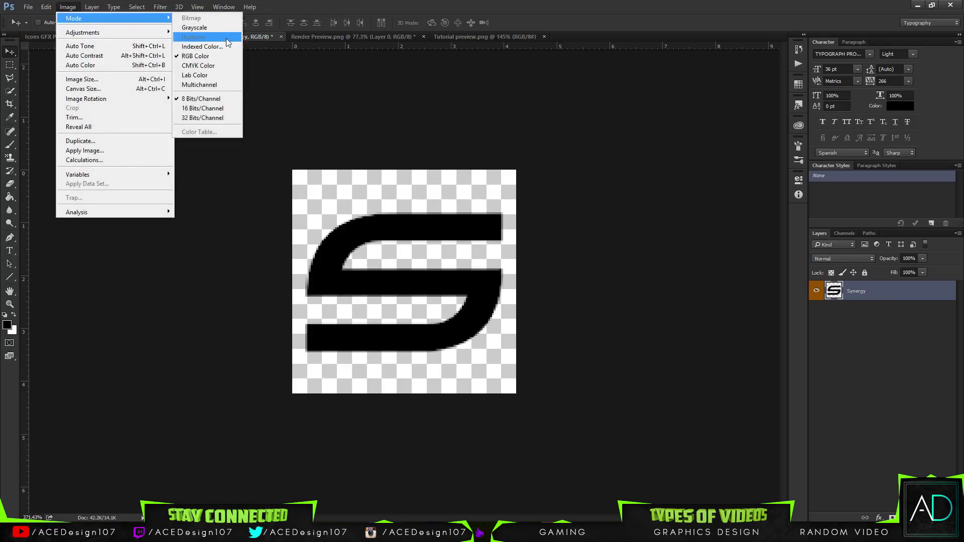
{"action": "left_click", "coordinate": [202, 46]}
{"action": "left_click", "coordinate": [492, 146]}
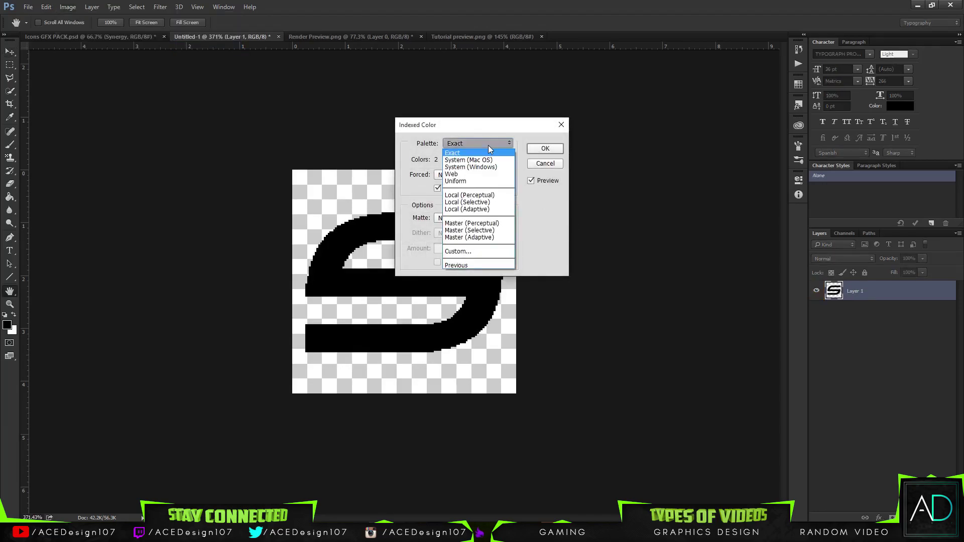
{"action": "left_click", "coordinate": [491, 203]}
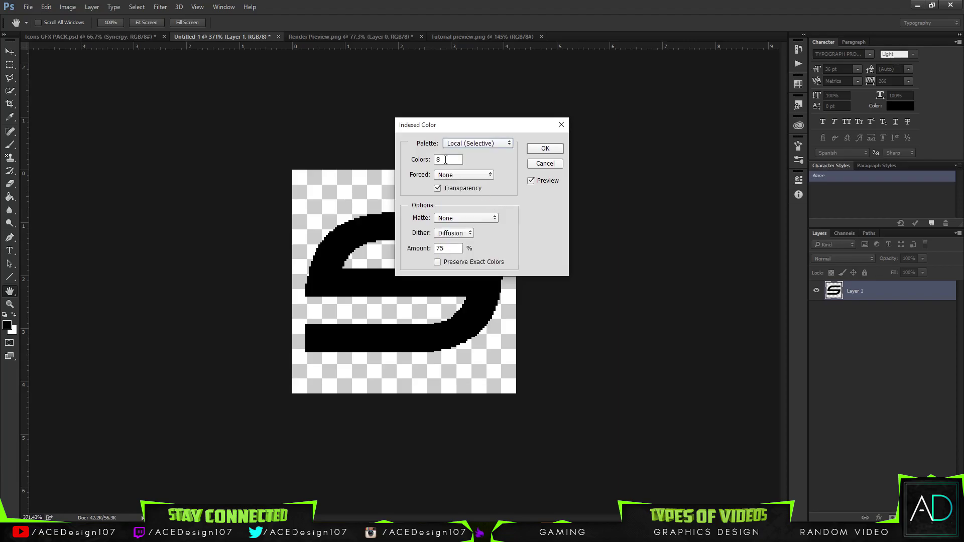
{"action": "left_click_drag", "start_coordinate": [445, 159], "coordinate": [437, 162]}
{"action": "left_click", "coordinate": [545, 149]}
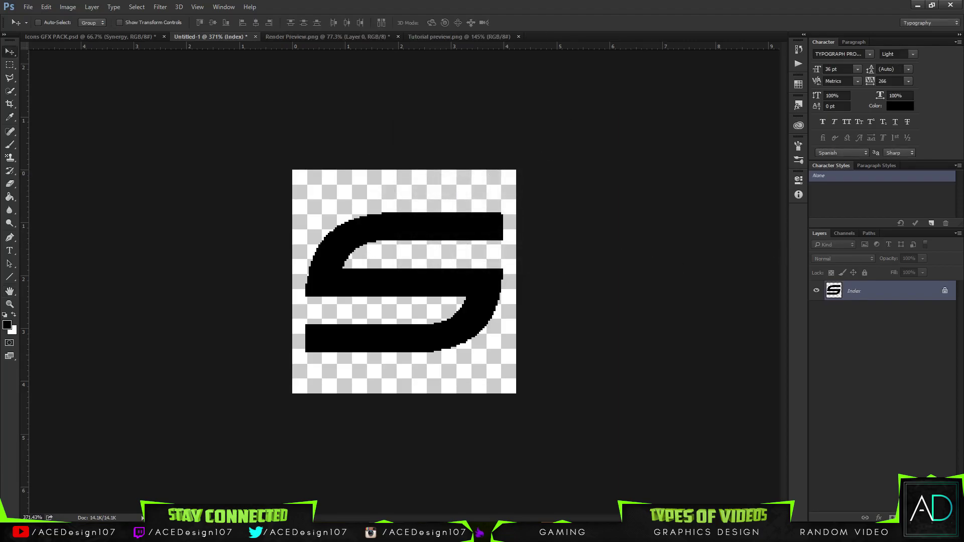
Enlarge the indexed logo image to 220 × 220 pixels.
{"action": "left_click", "coordinate": [68, 7]}
{"action": "left_click", "coordinate": [80, 79]}
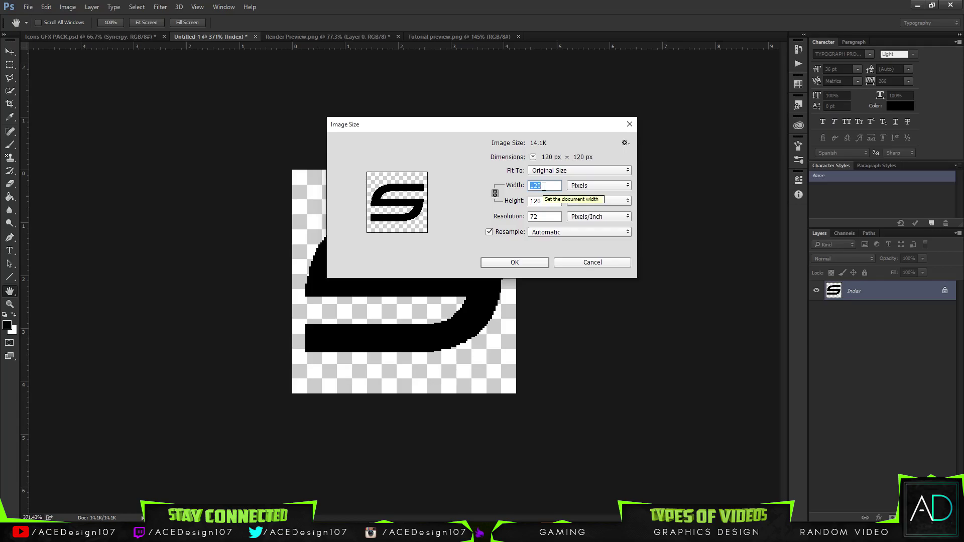
{"action": "type", "text": "220"}
{"action": "key", "text": "Return"}
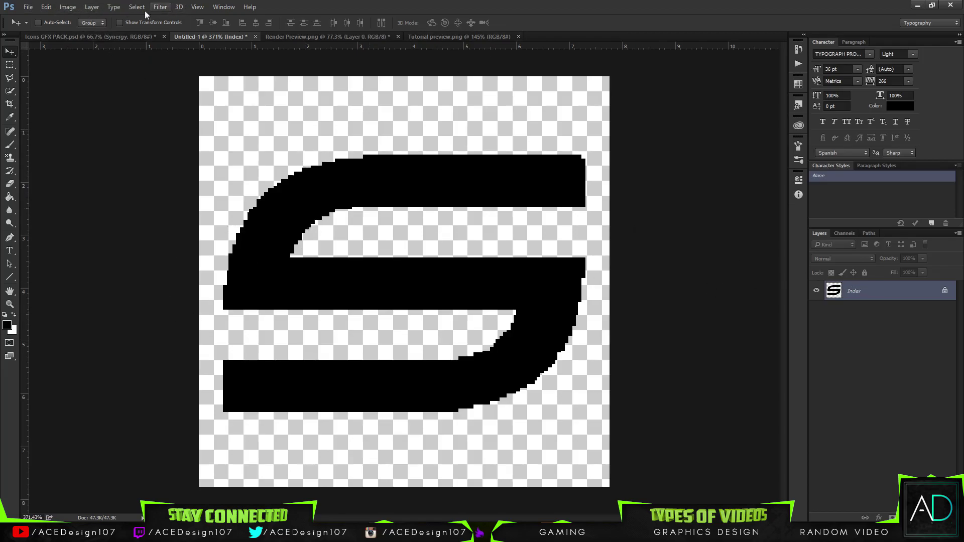
Convert the image mode from Indexed Color back to RGB Color.
{"action": "left_click", "coordinate": [29, 7]}
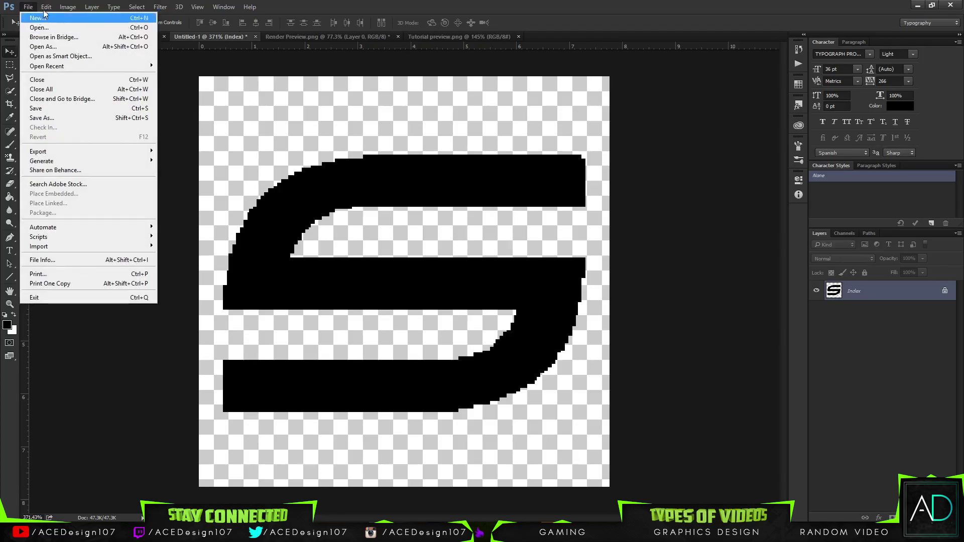
{"action": "mouse_move", "coordinate": [68, 7]}
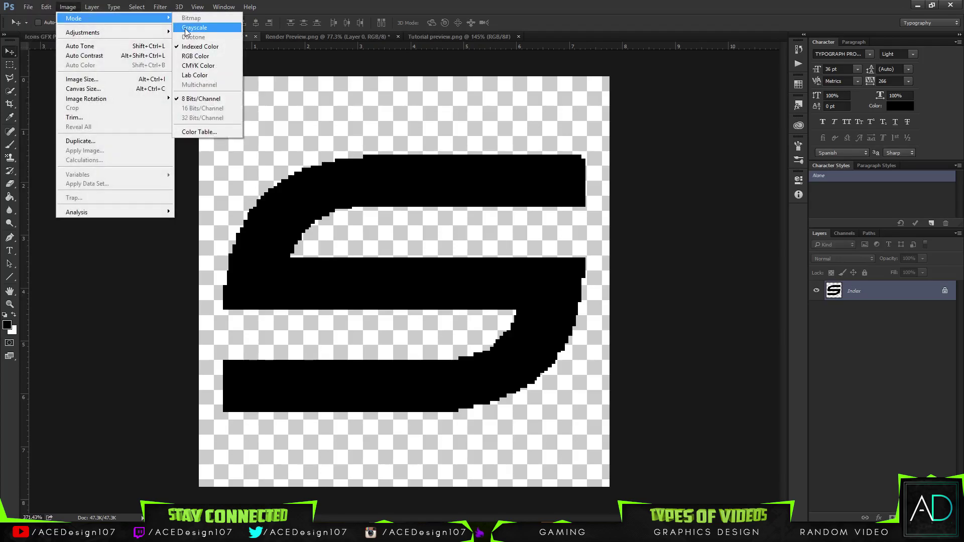
{"action": "left_click", "coordinate": [195, 56]}
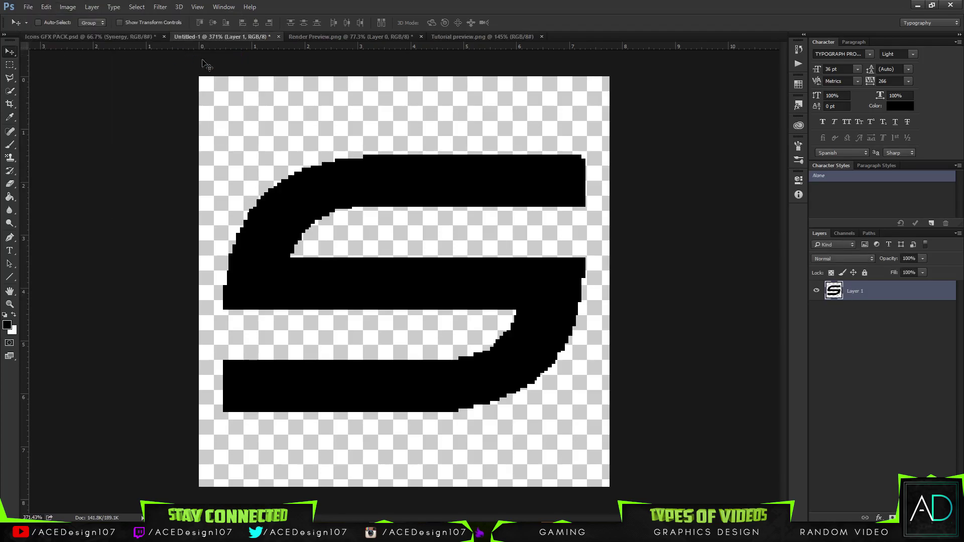
Load the pixelated logo's outline as a selection and make a work path from it with the minimum tolerance of 0.5 pixels.
{"action": "left_click", "coordinate": [835, 296], "text": "ctrl"}
{"action": "key", "text": "m"}
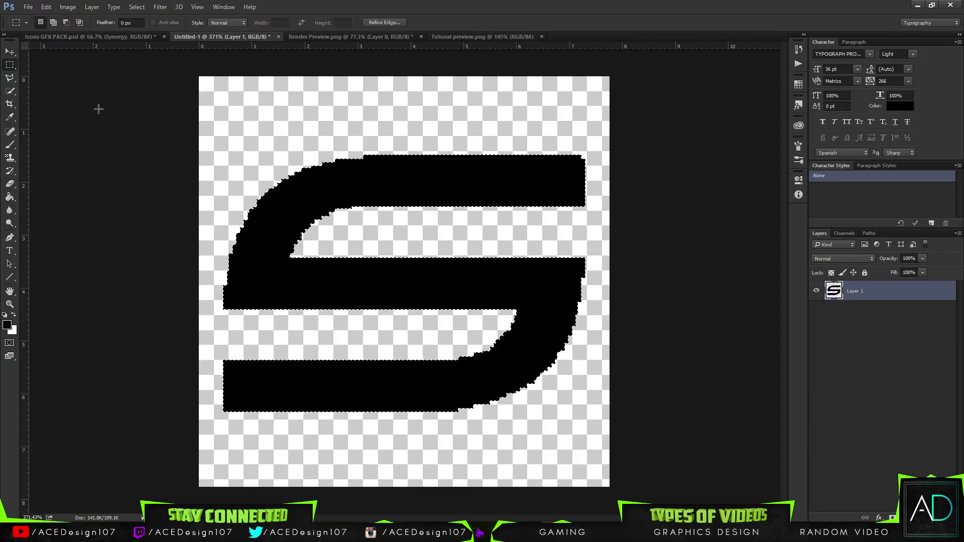
{"action": "right_click", "coordinate": [248, 228]}
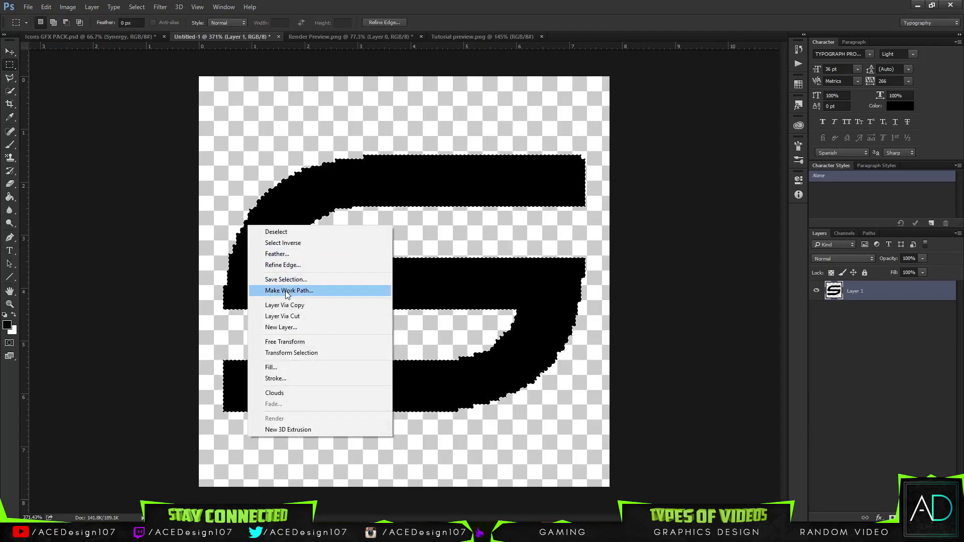
{"action": "left_click", "coordinate": [360, 286]}
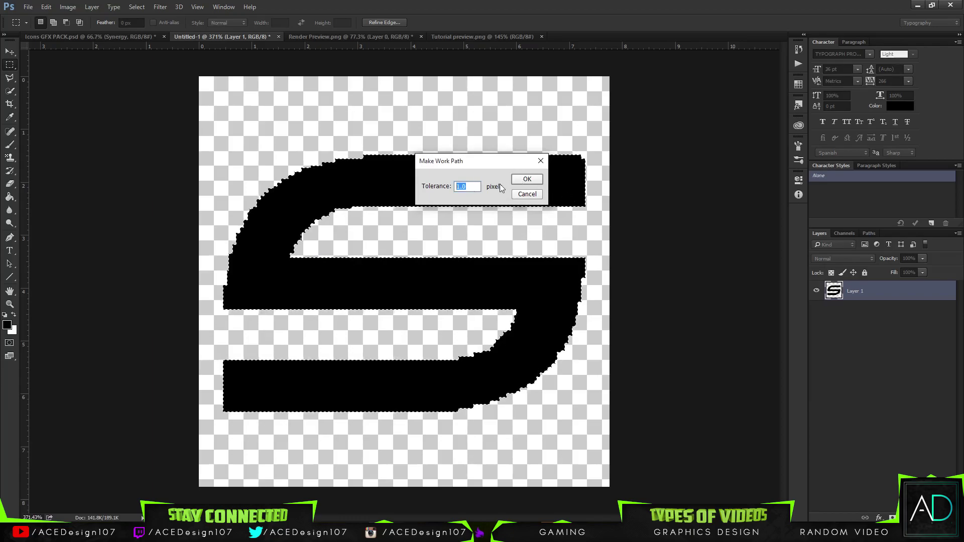
{"action": "type", "text": "0"}
{"action": "key", "text": "Return"}
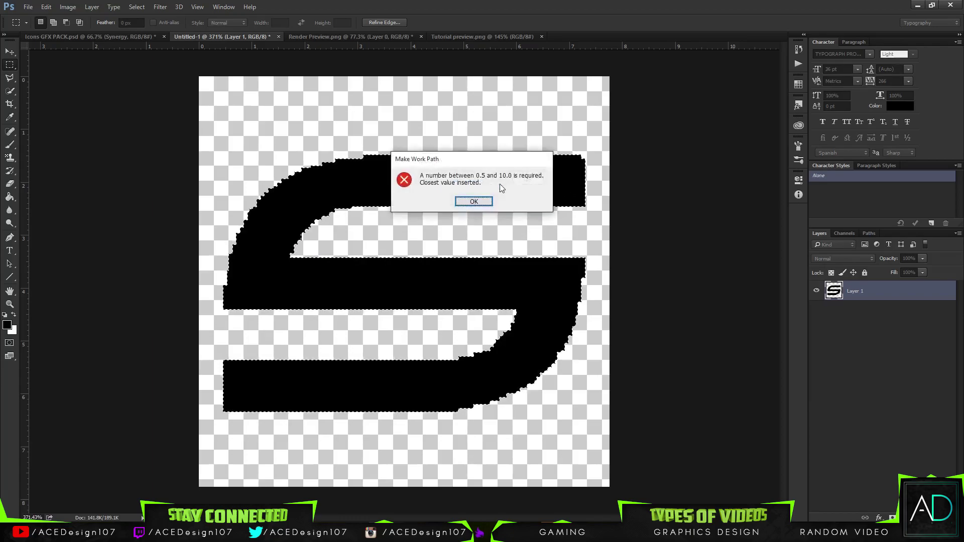
{"action": "left_click", "coordinate": [474, 202]}
{"action": "left_click", "coordinate": [527, 179]}
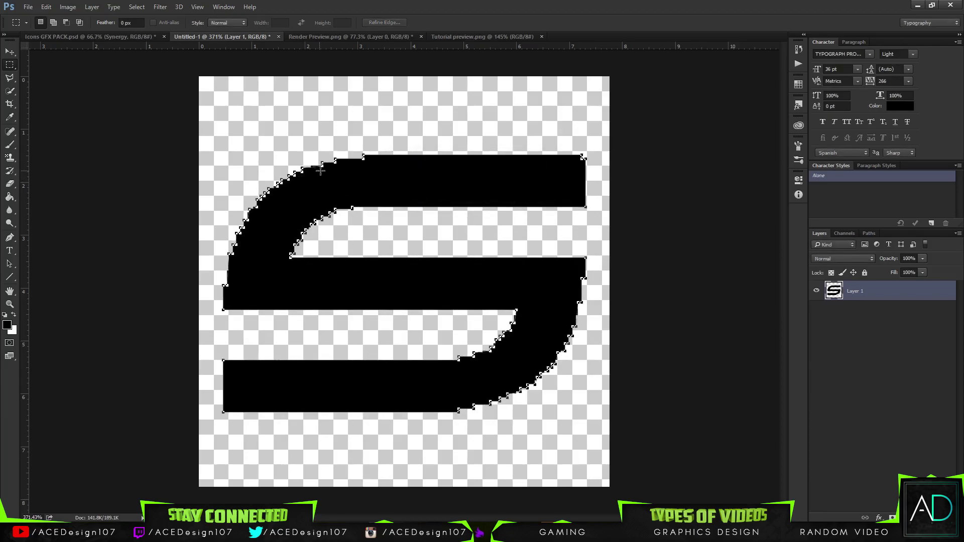
Export the logo's Work Path as an Adobe Illustrator file named A in the Retro 8 Bit Banner Tutorial [PART 1] folder.
{"action": "left_click", "coordinate": [9, 51]}
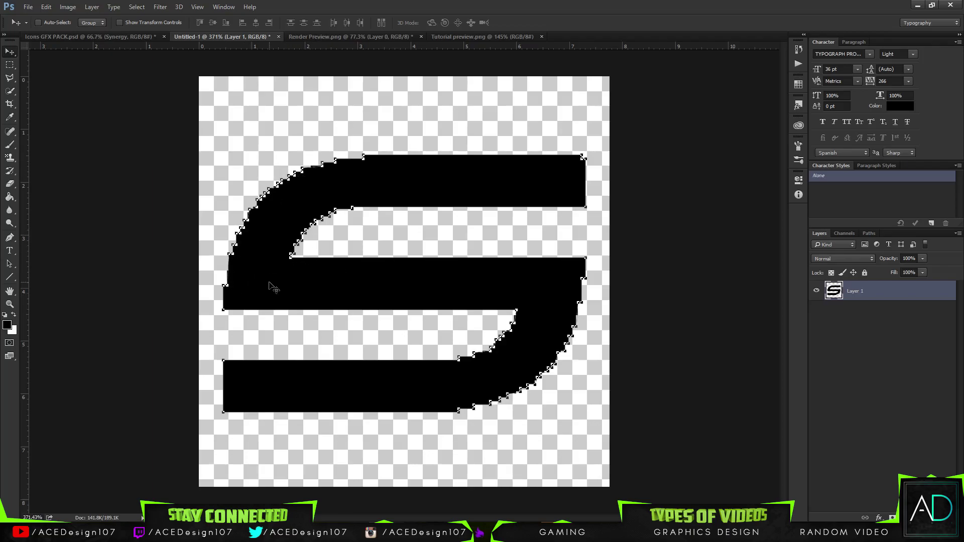
{"action": "left_click", "coordinate": [28, 7]}
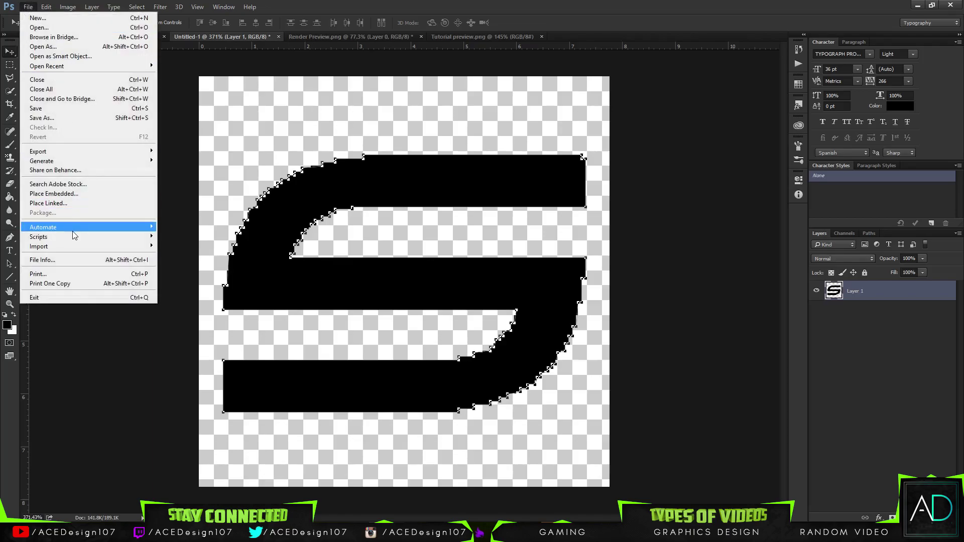
{"action": "mouse_move", "coordinate": [73, 153]}
{"action": "left_click", "coordinate": [211, 264]}
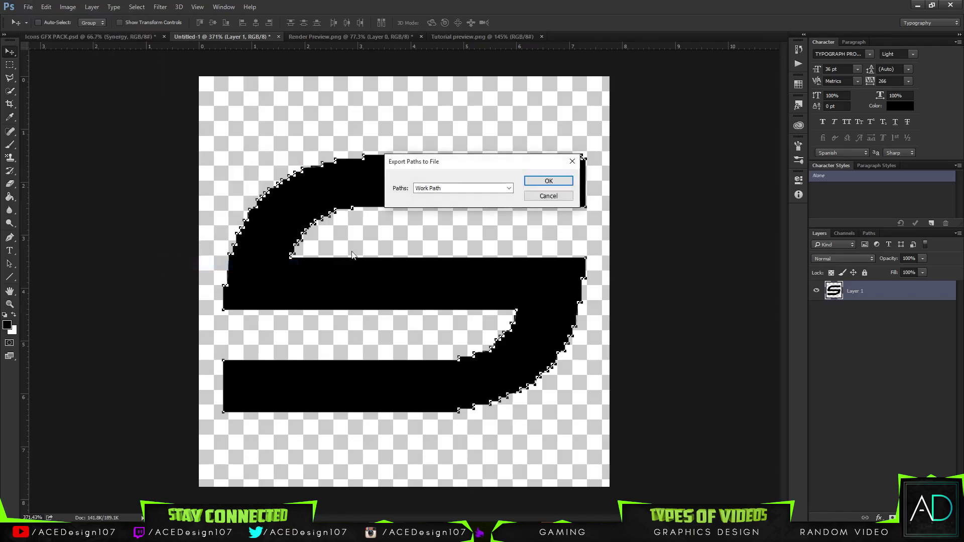
{"action": "left_click", "coordinate": [548, 181]}
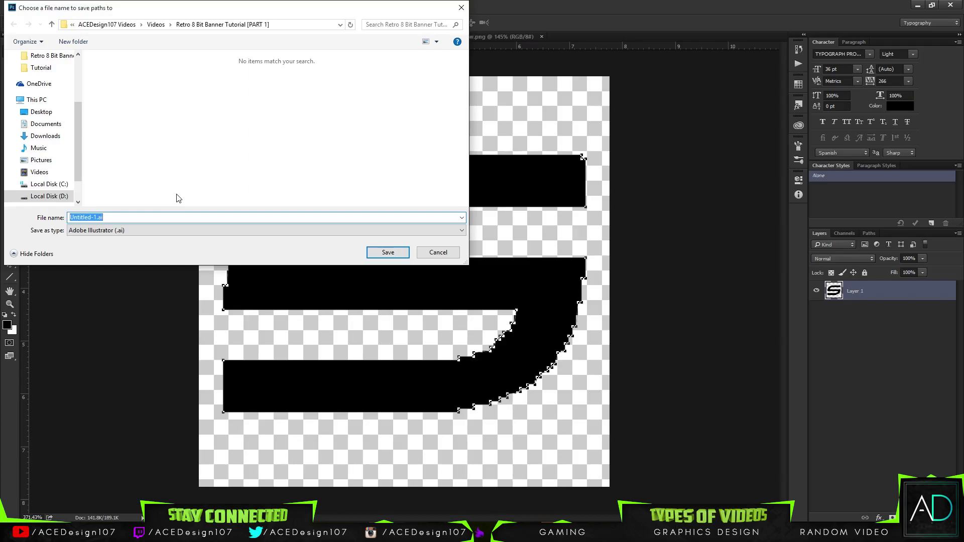
{"action": "type", "text": "A"}
{"action": "key", "text": "Return"}
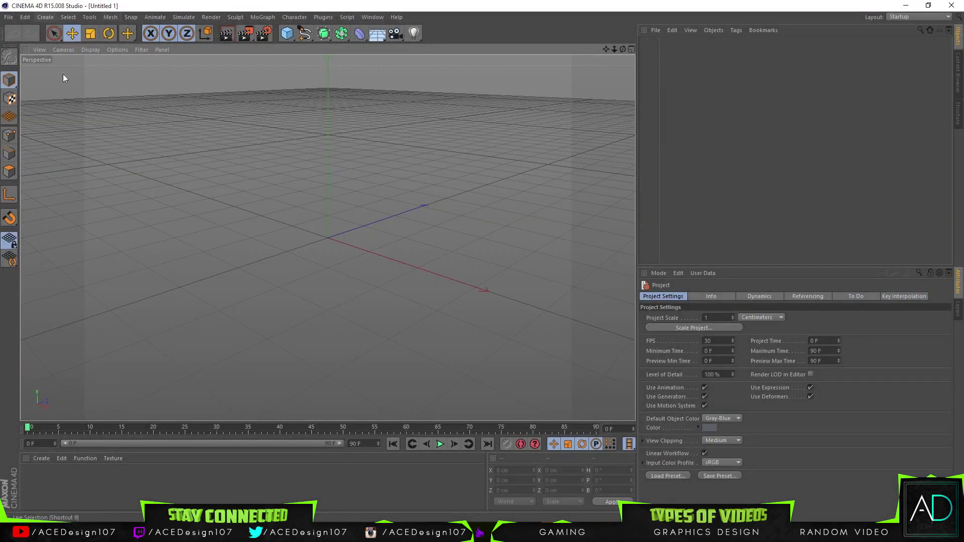
Activate the Live Selection tool in Cinema 4D with Model mode on.
{"action": "left_click", "coordinate": [53, 34]}
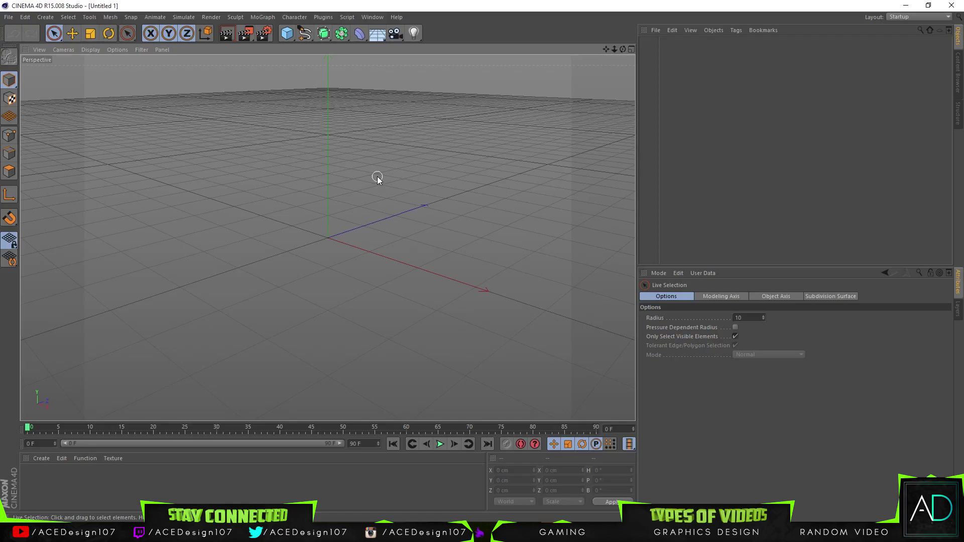
{"action": "key", "text": "Return"}
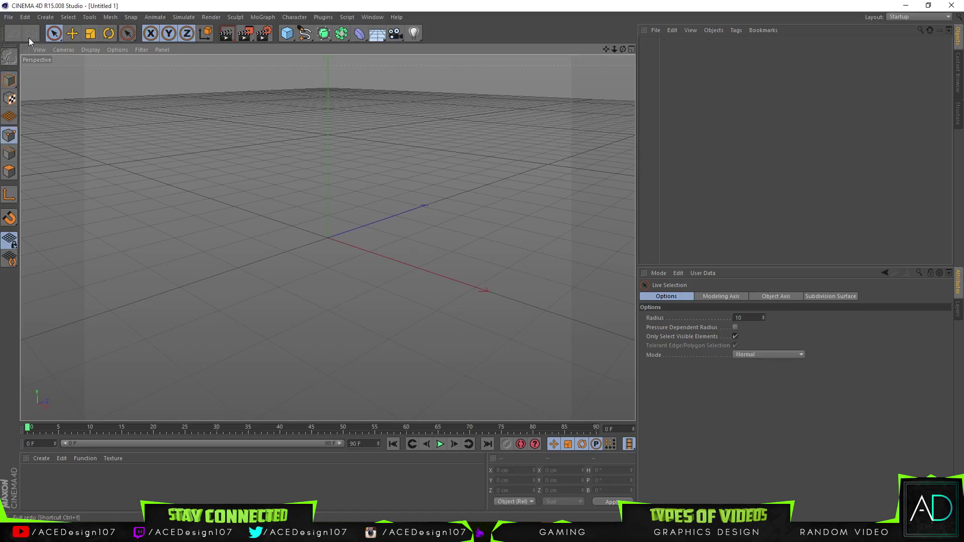
{"action": "left_click", "coordinate": [9, 80]}
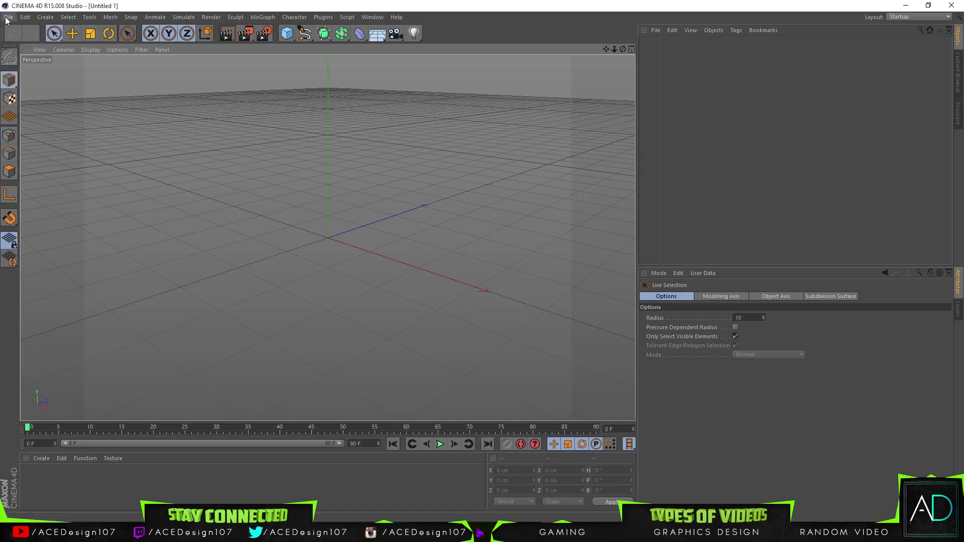
Open the Lightroom.c4d scene from the Lightroom folder inside Documents > GFX Pack Cinema 4D.
{"action": "left_click", "coordinate": [8, 18]}
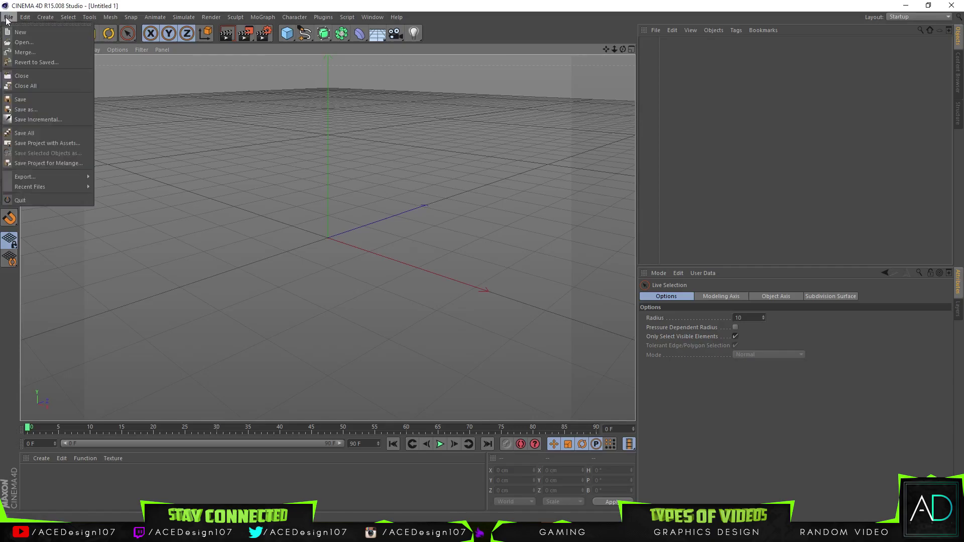
{"action": "left_click", "coordinate": [23, 42]}
{"action": "left_click", "coordinate": [50, 108]}
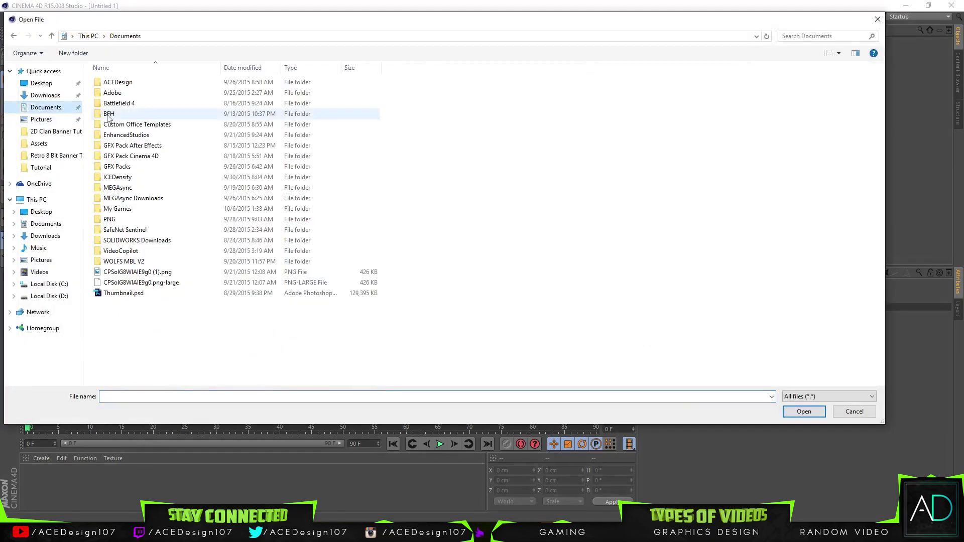
{"action": "double_click", "coordinate": [120, 166]}
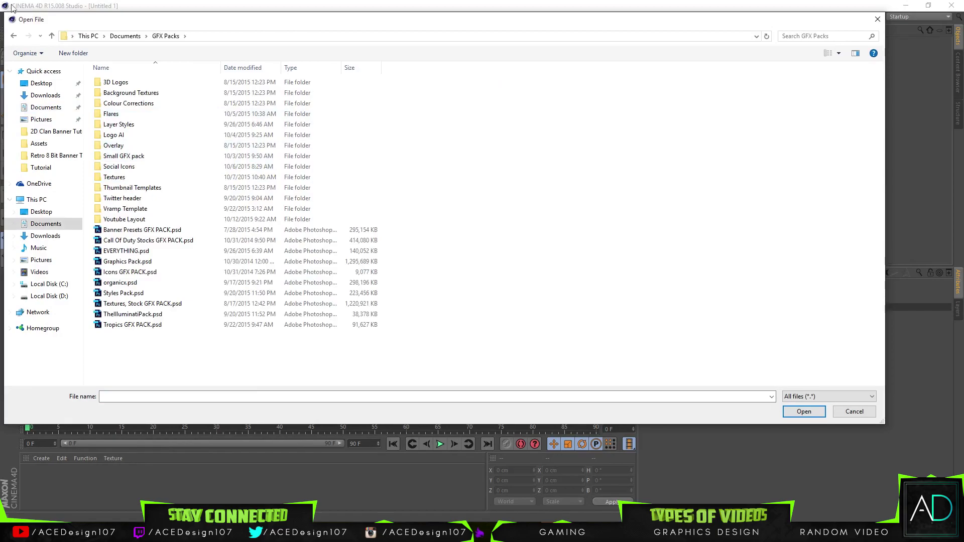
{"action": "key", "text": "BackSpace"}
{"action": "left_click", "coordinate": [120, 159]}
{"action": "double_click", "coordinate": [121, 159]}
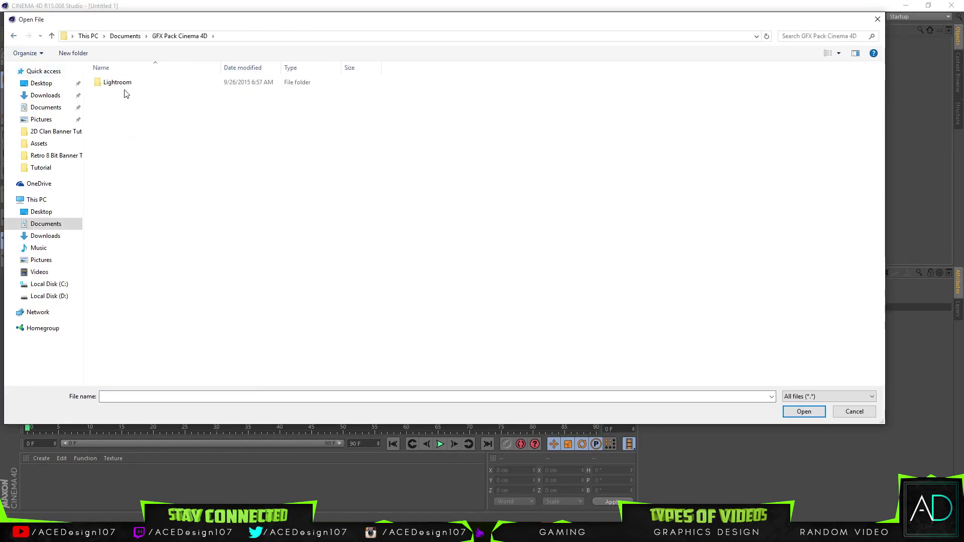
{"action": "double_click", "coordinate": [123, 93]}
{"action": "left_click", "coordinate": [124, 136]}
{"action": "double_click", "coordinate": [125, 136]}
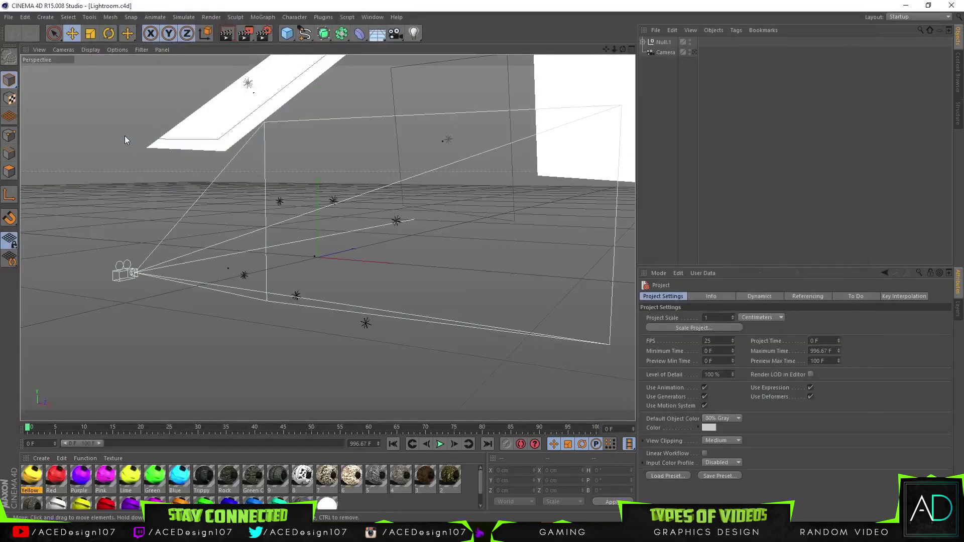
Merge the exported Illustrator logo from the Retro 8 Bit Banner Tutorial [PART 1] folder on drive D into the scene at a scale of 1.
{"action": "left_click", "coordinate": [10, 17]}
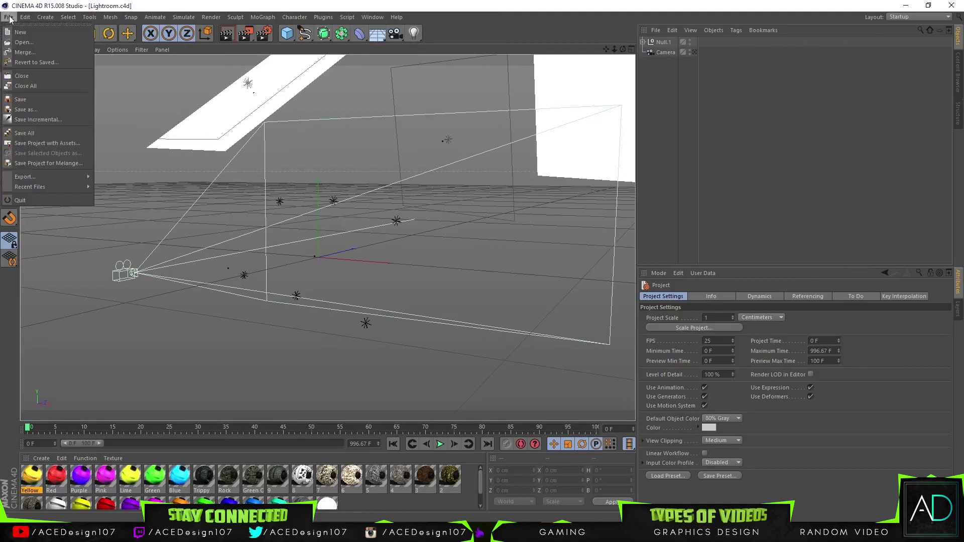
{"action": "left_click", "coordinate": [25, 36]}
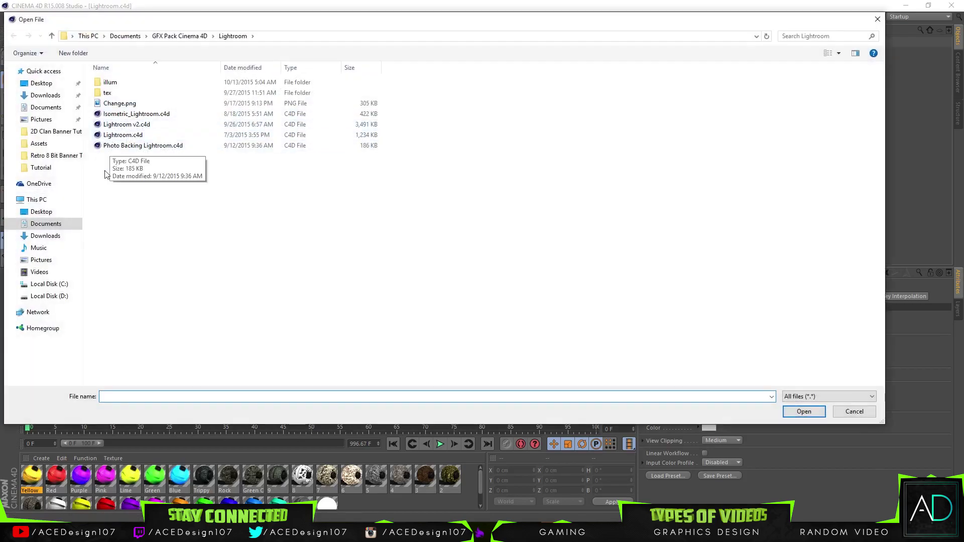
{"action": "left_click", "coordinate": [45, 224]}
{"action": "left_click", "coordinate": [50, 295]}
{"action": "double_click", "coordinate": [130, 104]}
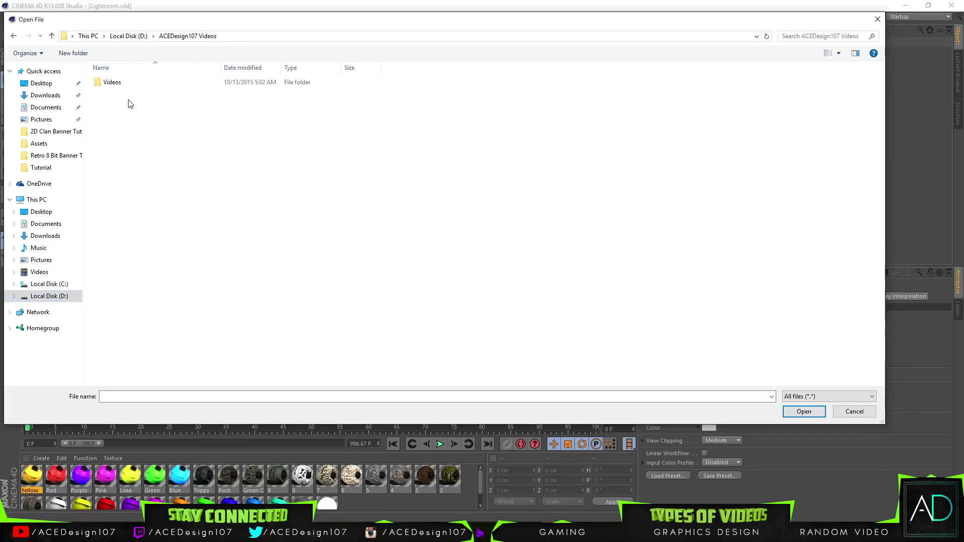
{"action": "double_click", "coordinate": [113, 83]}
{"action": "scroll", "coordinate": [161, 342], "scroll_direction": "down", "scroll_amount": 3}
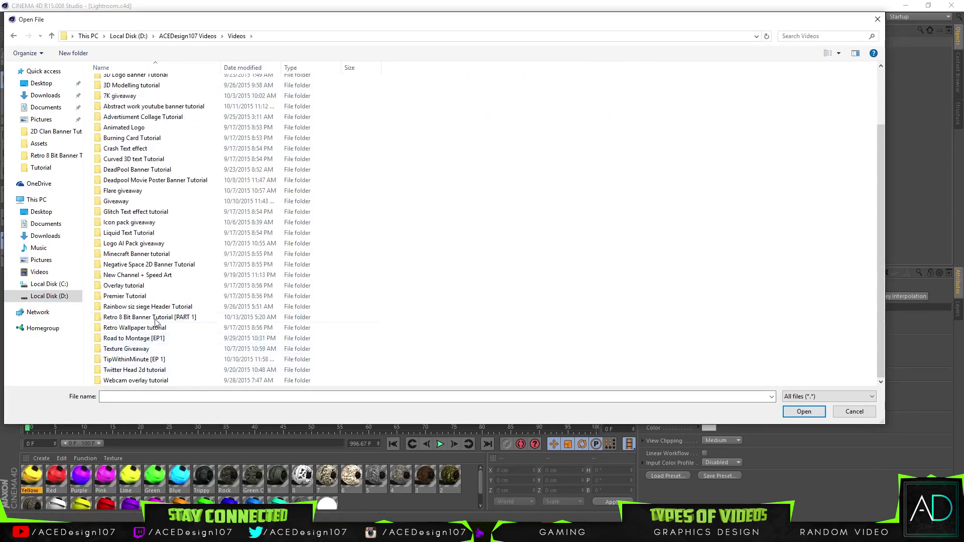
{"action": "double_click", "coordinate": [161, 320]}
{"action": "double_click", "coordinate": [140, 134]}
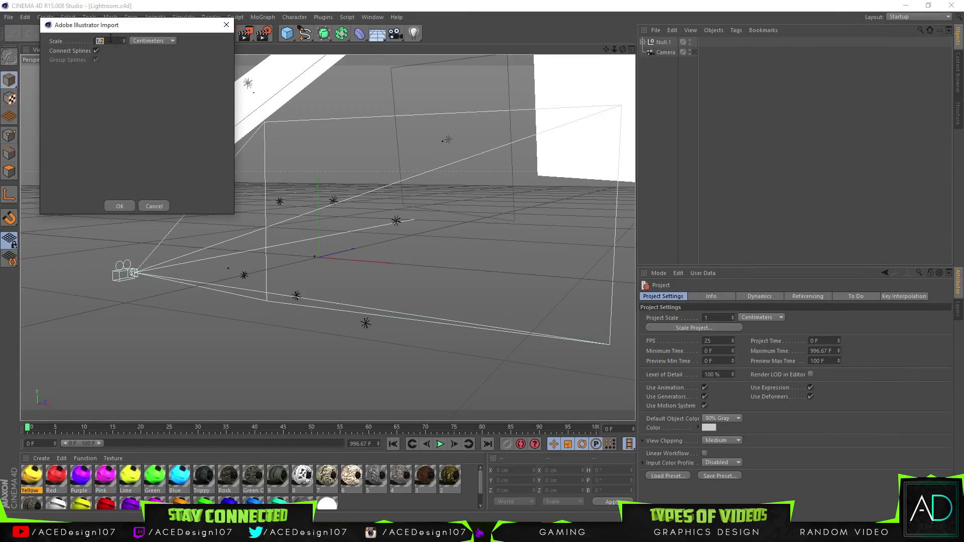
{"action": "type", "text": "1"}
{"action": "left_click", "coordinate": [120, 207]}
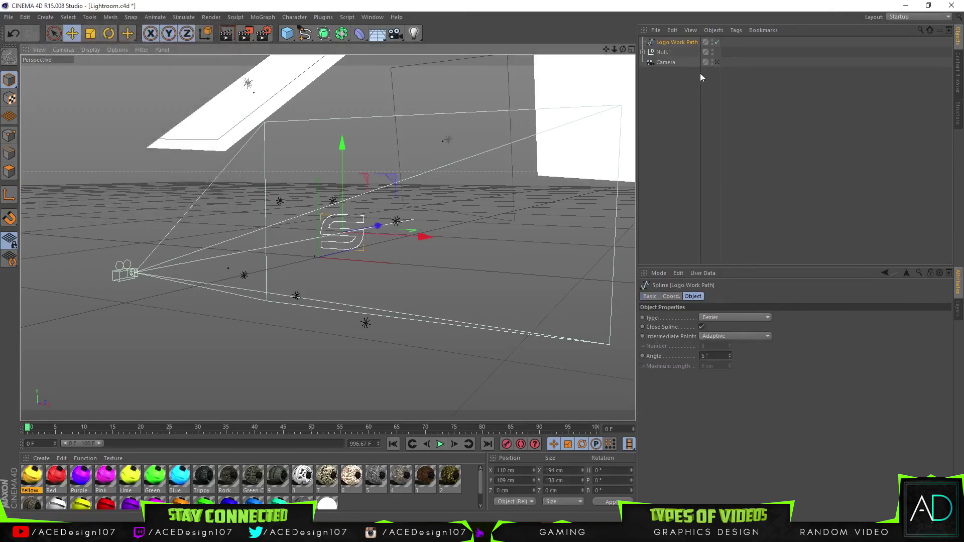
Look through the scene's Camera and add an Extrude generator as the parent of the Logo Work Path spline.
{"action": "left_click", "coordinate": [717, 61]}
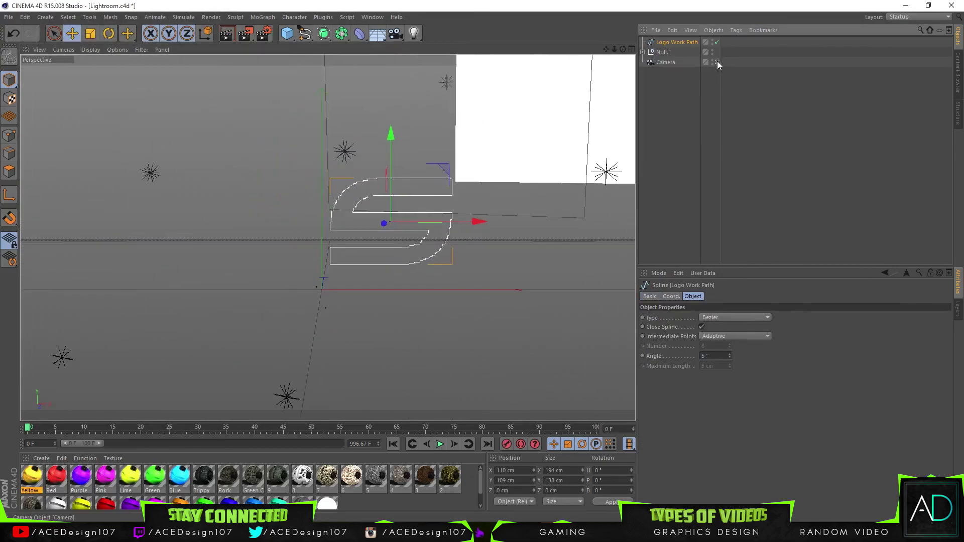
{"action": "right_click", "coordinate": [662, 44]}
{"action": "key", "text": "Escape"}
{"action": "left_click_drag", "start_coordinate": [324, 33], "coordinate": [430, 46]}
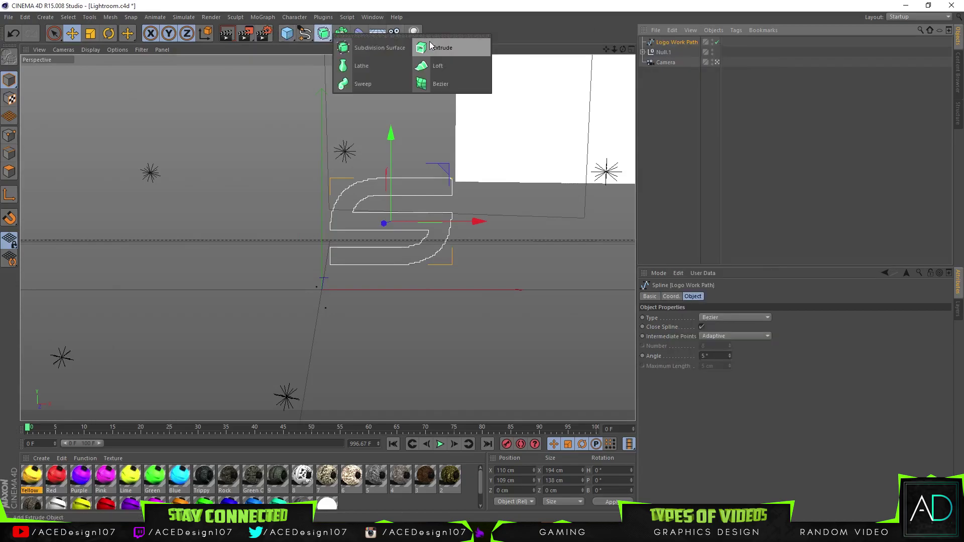
{"action": "left_click", "coordinate": [430, 47], "text": "alt"}
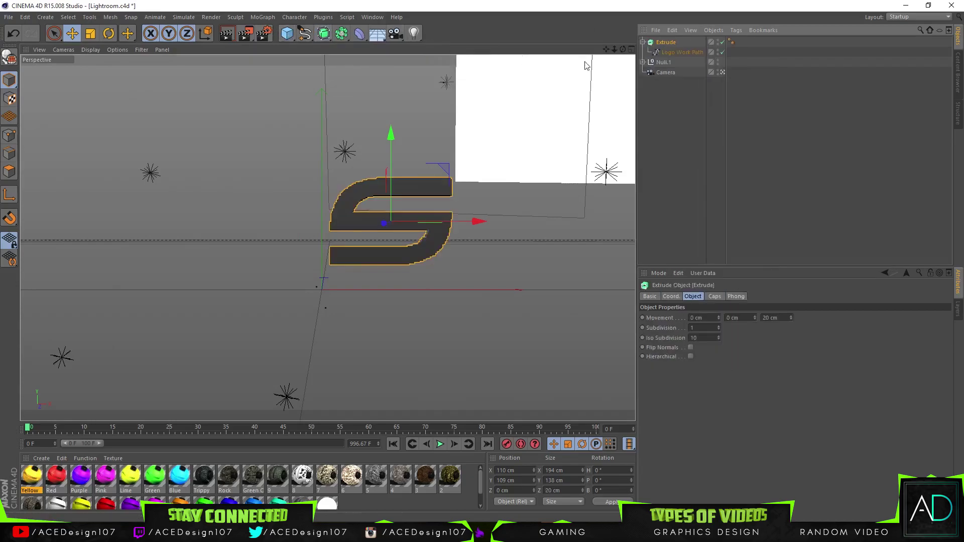
Set the extrusion's Z movement to 90 cm and bring the logo toward the camera along Z to about -326 cm.
{"action": "double_click", "coordinate": [771, 318]}
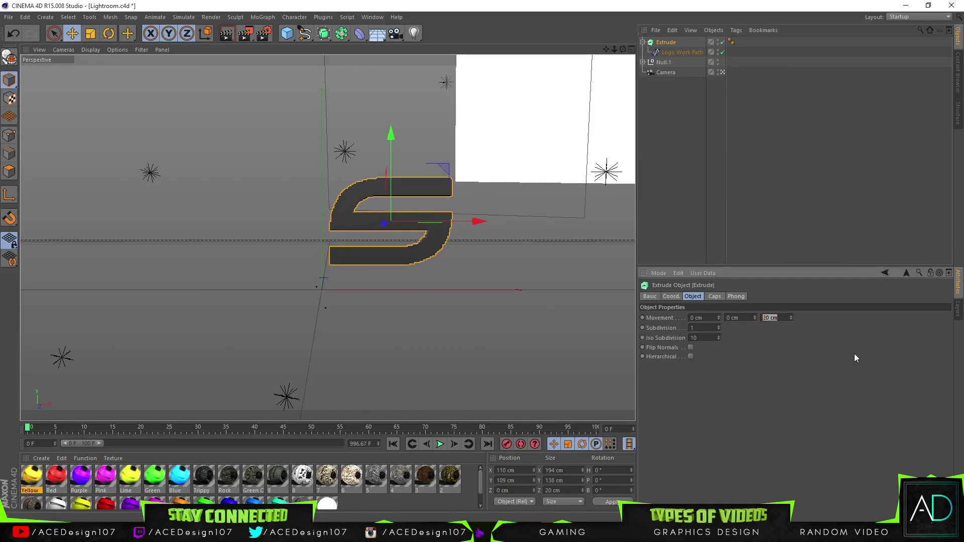
{"action": "type", "text": "90"}
{"action": "key", "text": "Return"}
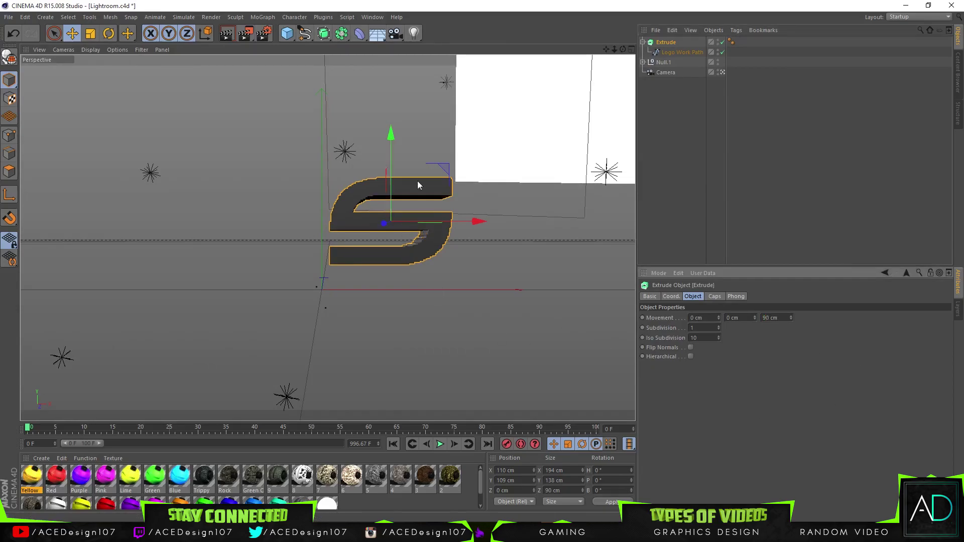
{"action": "left_click_drag", "start_coordinate": [384, 223], "coordinate": [407, 216]}
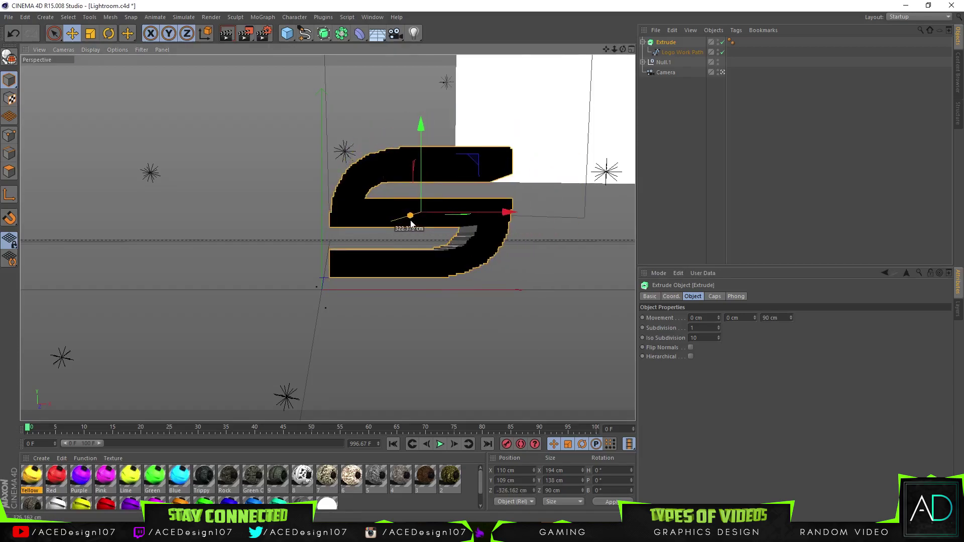
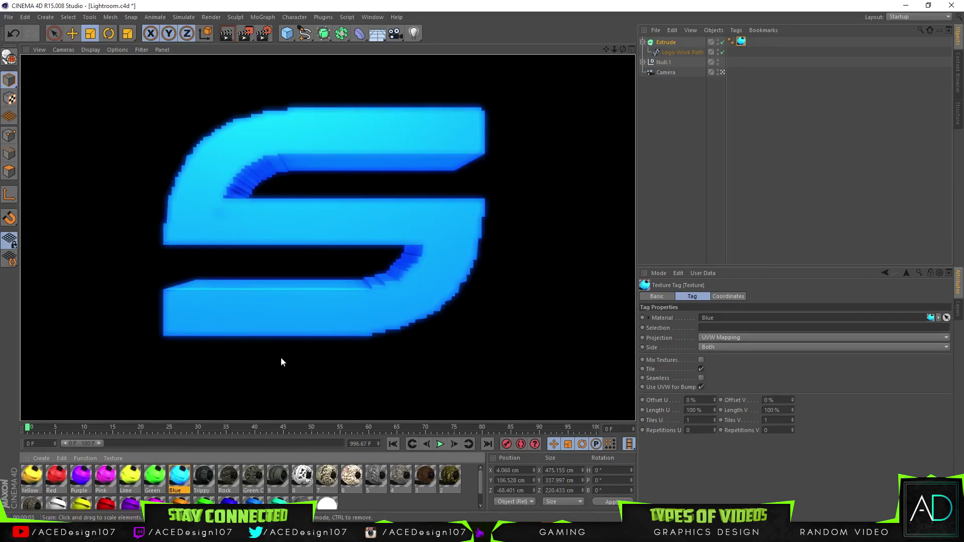
Delete the Blue material tag from the Extrude object.
{"action": "left_click", "coordinate": [666, 44]}
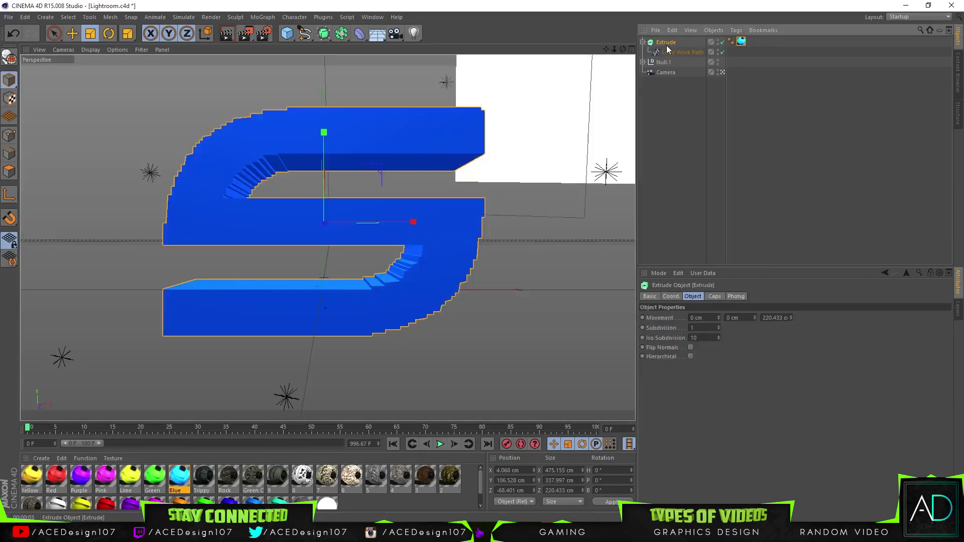
{"action": "left_click", "coordinate": [741, 42]}
{"action": "key", "text": "Delete"}
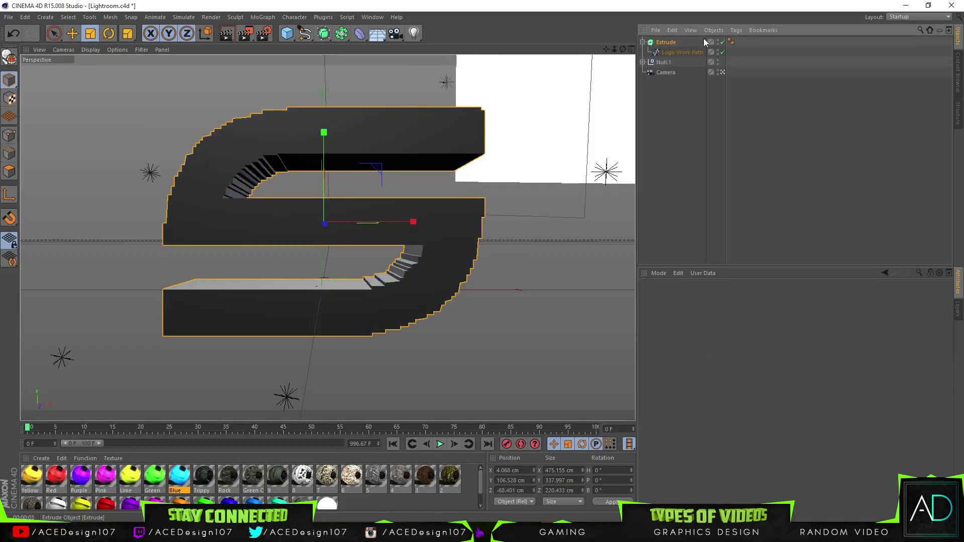
Collapse the Extrude object's hierarchy and duplicate the object in the scene.
{"action": "left_click", "coordinate": [667, 44]}
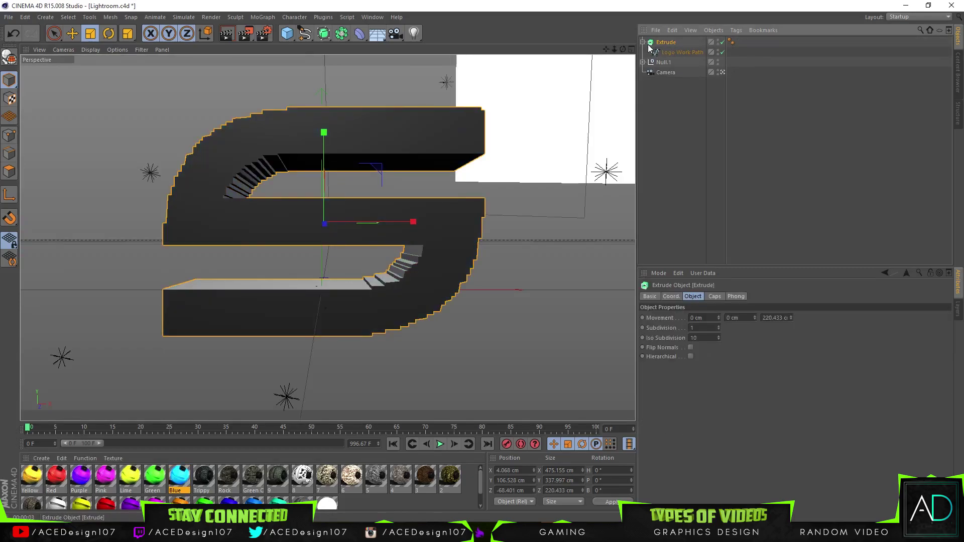
{"action": "left_click", "coordinate": [643, 42]}
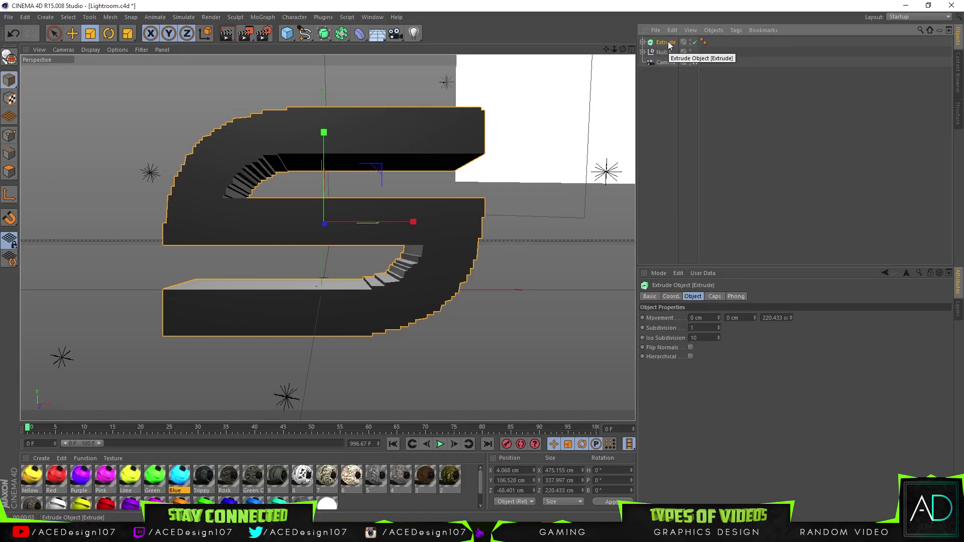
{"action": "key", "text": "ctrl+c"}
{"action": "key", "text": "ctrl+v"}
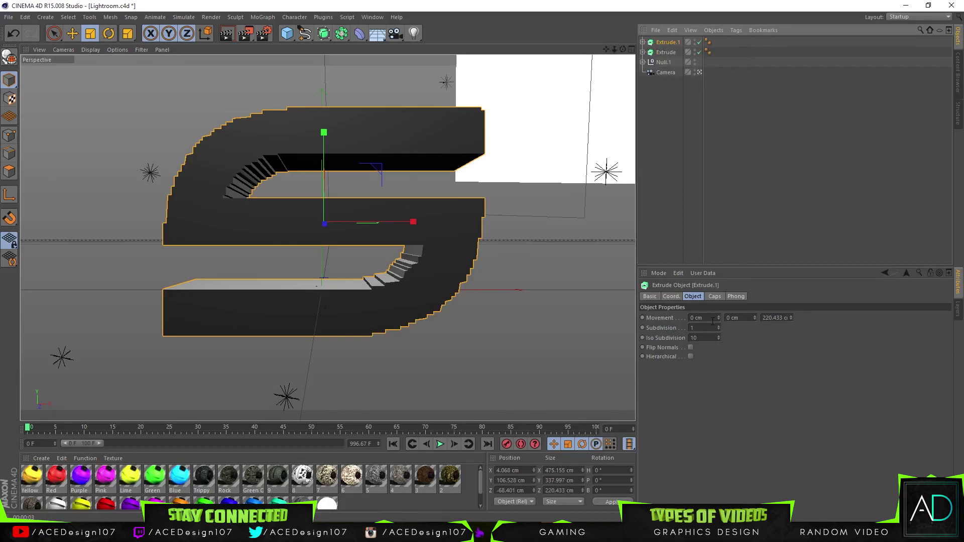
Change both the start and end caps of the duplicated Extrude to Fillet Cap.
{"action": "left_click", "coordinate": [719, 296]}
{"action": "left_click", "coordinate": [718, 317]}
{"action": "left_click", "coordinate": [705, 356]}
{"action": "left_click", "coordinate": [705, 347]}
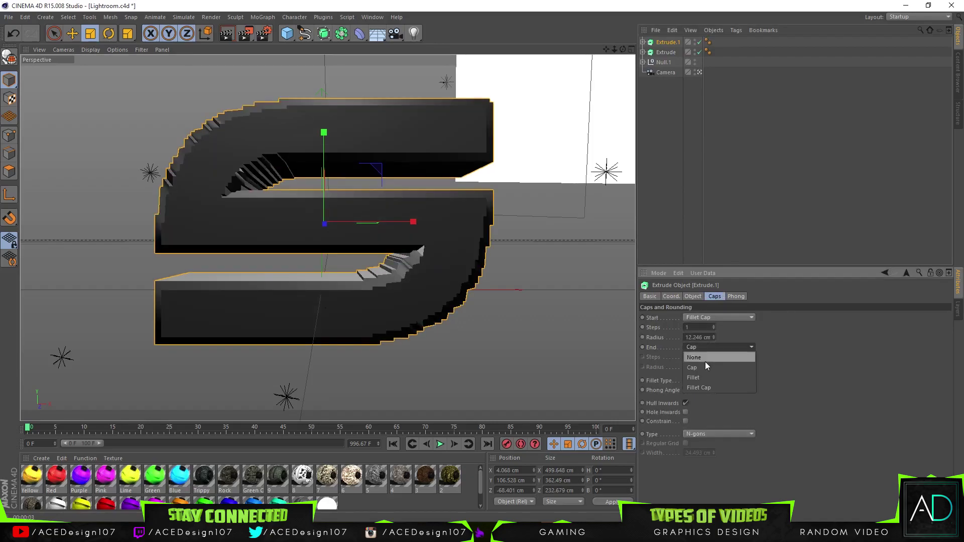
{"action": "left_click", "coordinate": [701, 383]}
Set both fillet caps to 3 steps with a 3 cm radius and move the copy back along Z to about -16 cm.
{"action": "double_click", "coordinate": [702, 327]}
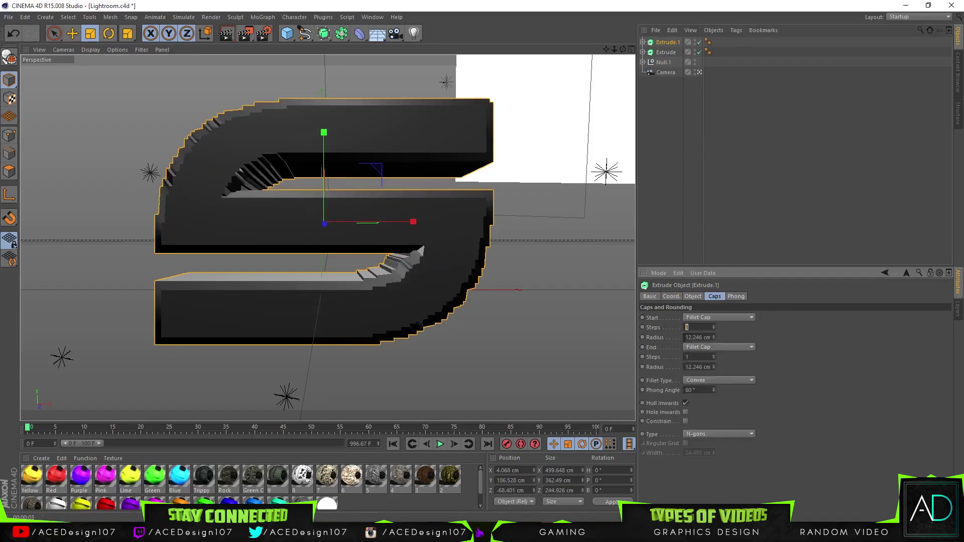
{"action": "double_click", "coordinate": [686, 337]}
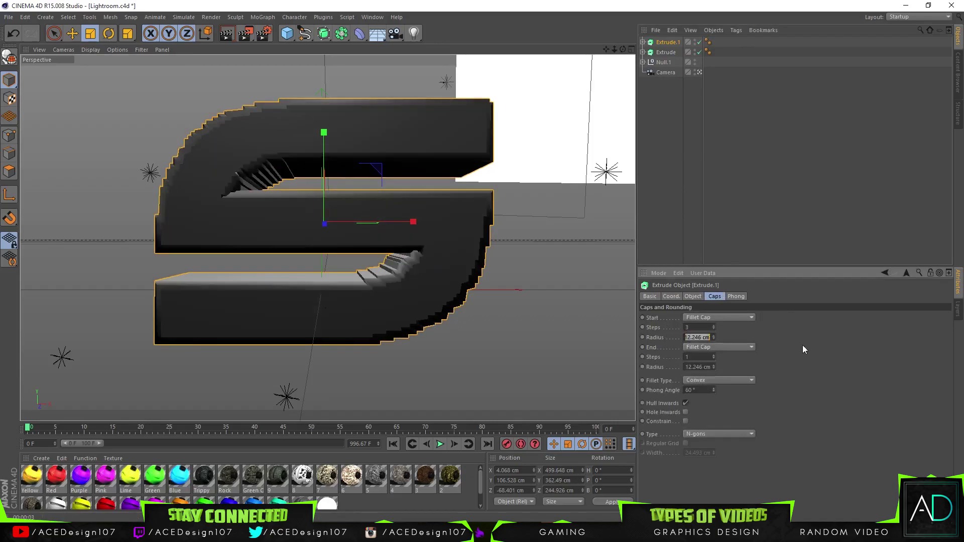
{"action": "double_click", "coordinate": [701, 357]}
{"action": "type", "text": "34"}
{"action": "type", "text": "3"}
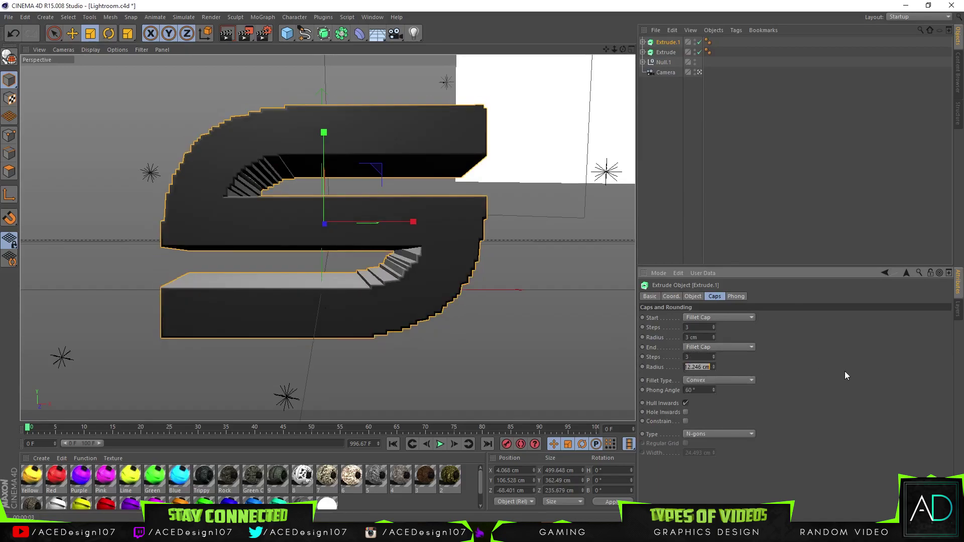
{"action": "key", "text": "Return"}
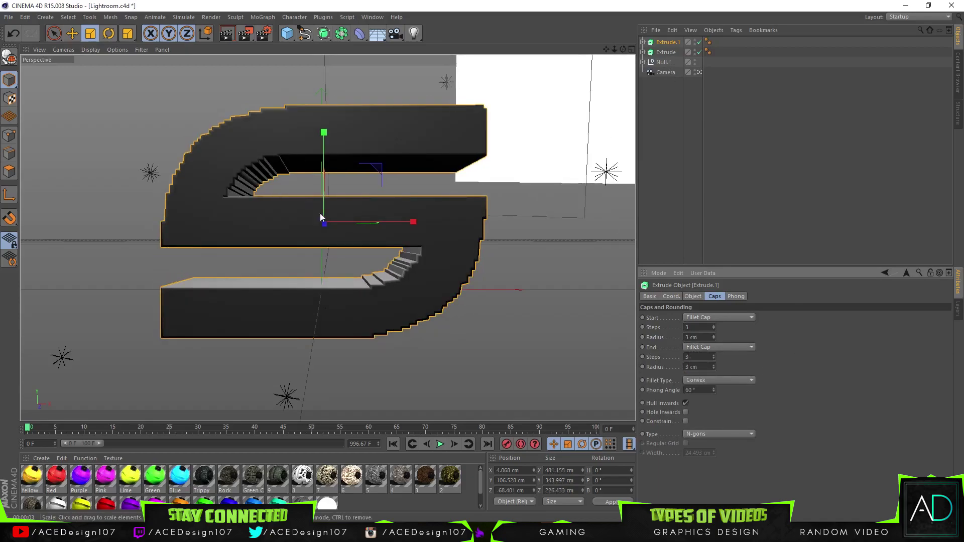
{"action": "left_click", "coordinate": [72, 33]}
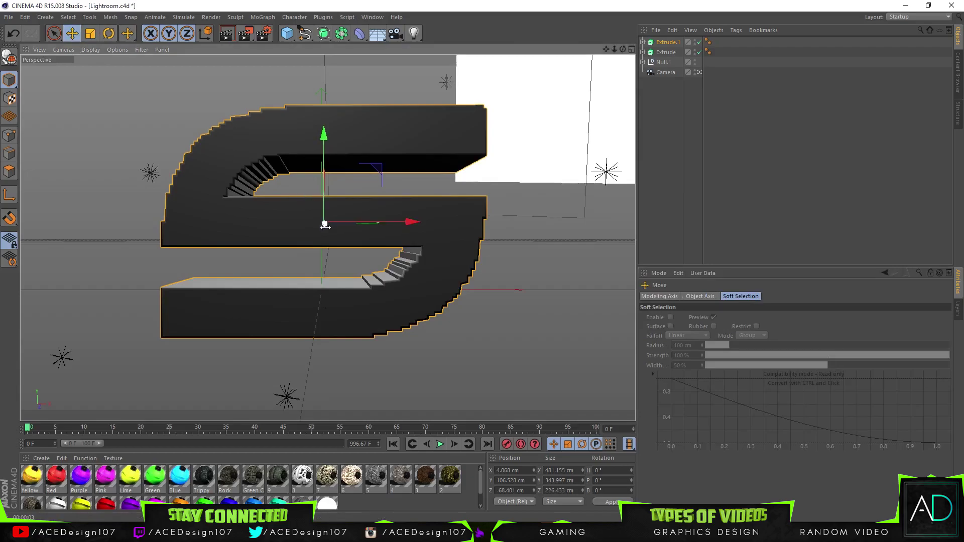
{"action": "left_click_drag", "start_coordinate": [347, 221], "coordinate": [355, 277]}
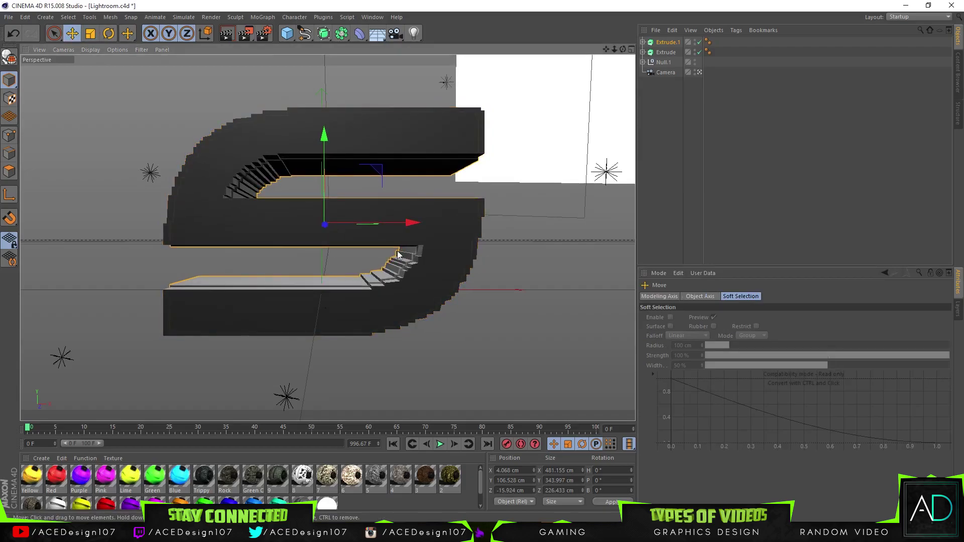
Set both fillet caps of Extrude.1 to 5 steps with a 5 cm radius and push it back along Z to about 5 cm.
{"action": "left_click", "coordinate": [667, 44]}
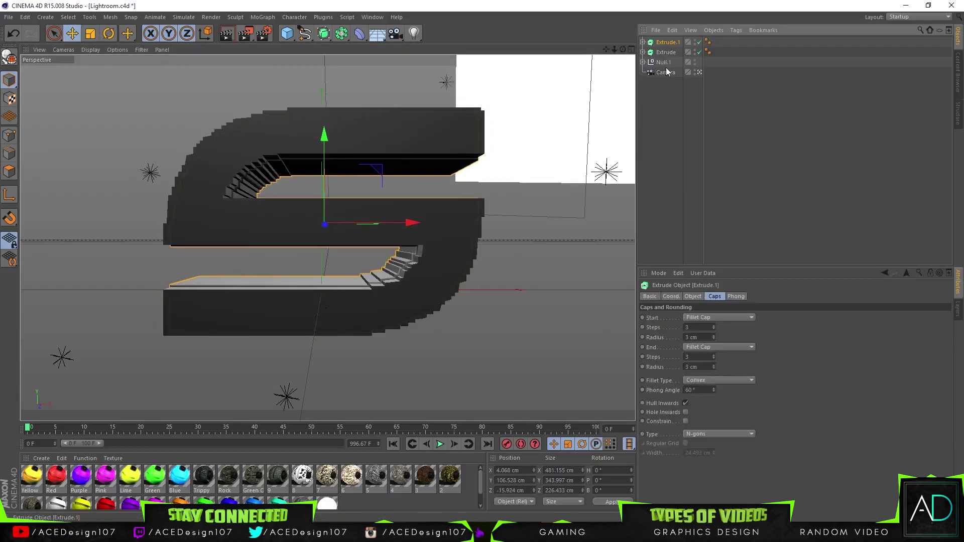
{"action": "left_click", "coordinate": [693, 326]}
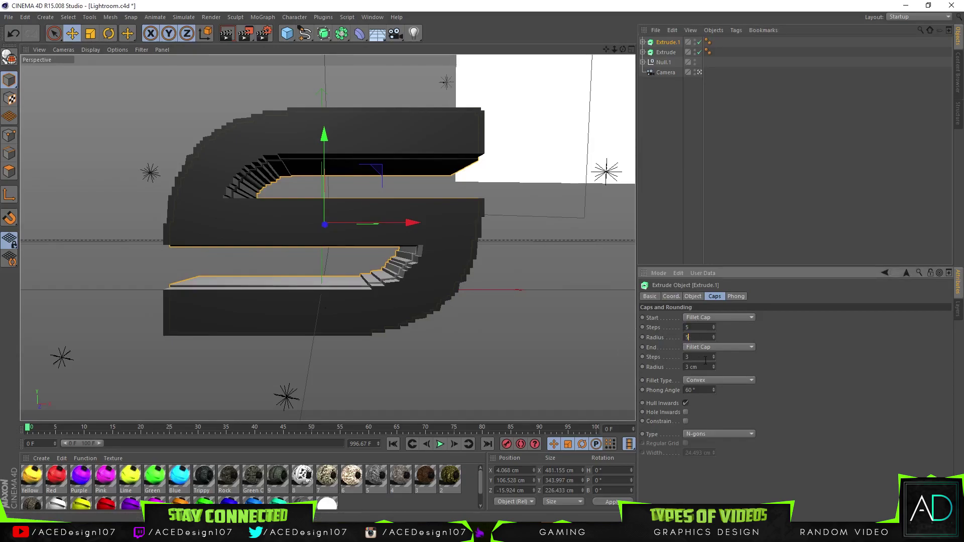
{"action": "type", "text": "5"}
{"action": "key", "text": "Tab"}
{"action": "type", "text": "5"}
{"action": "key", "text": "Tab"}
{"action": "type", "text": "5"}
{"action": "key", "text": "Return"}
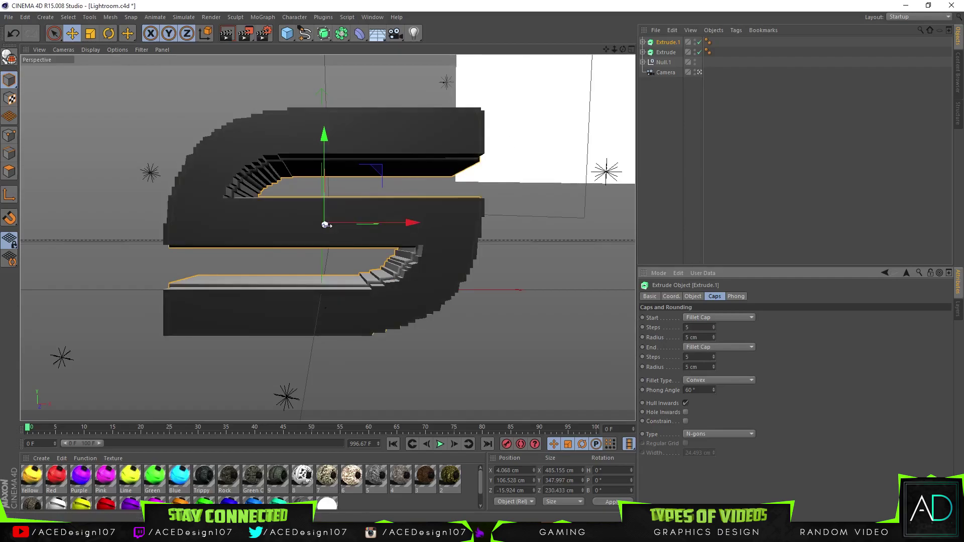
{"action": "mouse_move", "coordinate": [325, 225]}
{"action": "left_mouse_down"}
{"action": "mouse_move", "coordinate": [315, 225]}
{"action": "mouse_move", "coordinate": [339, 224]}
{"action": "left_mouse_up"}
Duplicate Extrude.1 and set both fillet caps of the copy to 8 steps with an 8 cm radius.
{"action": "key", "text": "ctrl+c"}
{"action": "key", "text": "ctrl+v"}
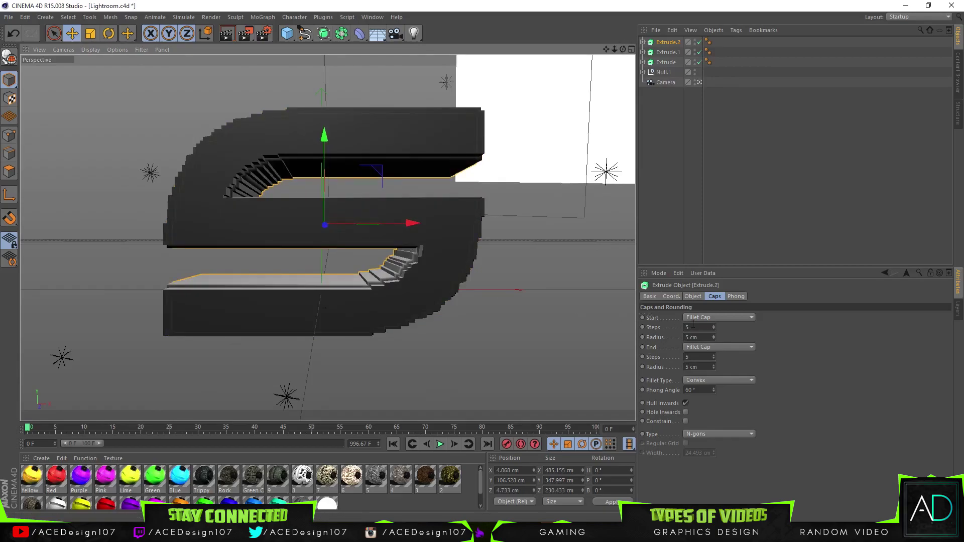
{"action": "left_click", "coordinate": [687, 327]}
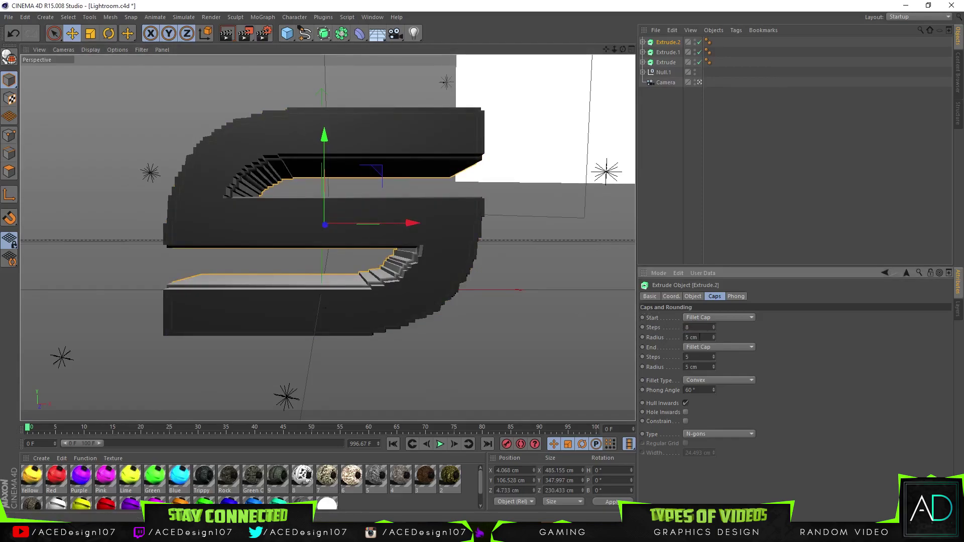
{"action": "left_click", "coordinate": [704, 355]}
{"action": "type", "text": "8"}
{"action": "key", "text": "Return"}
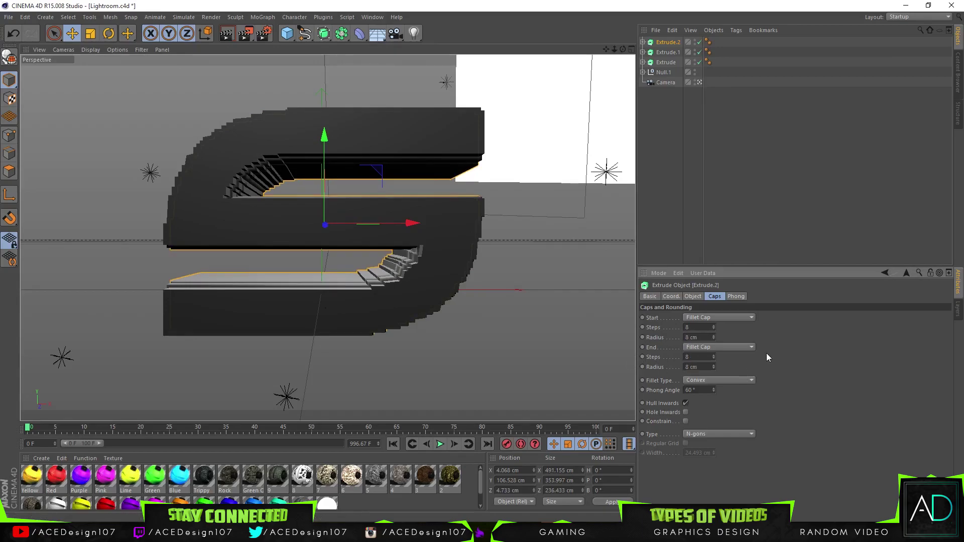
Set both fillet caps of Extrude.2 to 10 steps with a 10 cm radius and push it back along Z to about 20 cm.
{"action": "left_click", "coordinate": [705, 327]}
{"action": "left_click", "coordinate": [699, 338]}
{"action": "type", "text": "101"}
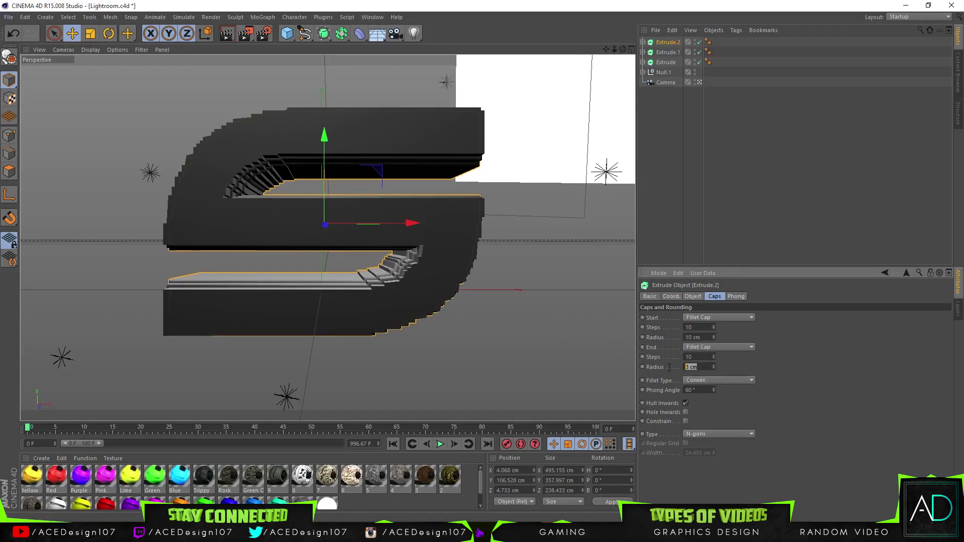
{"action": "type", "text": "10"}
{"action": "key", "text": "Return"}
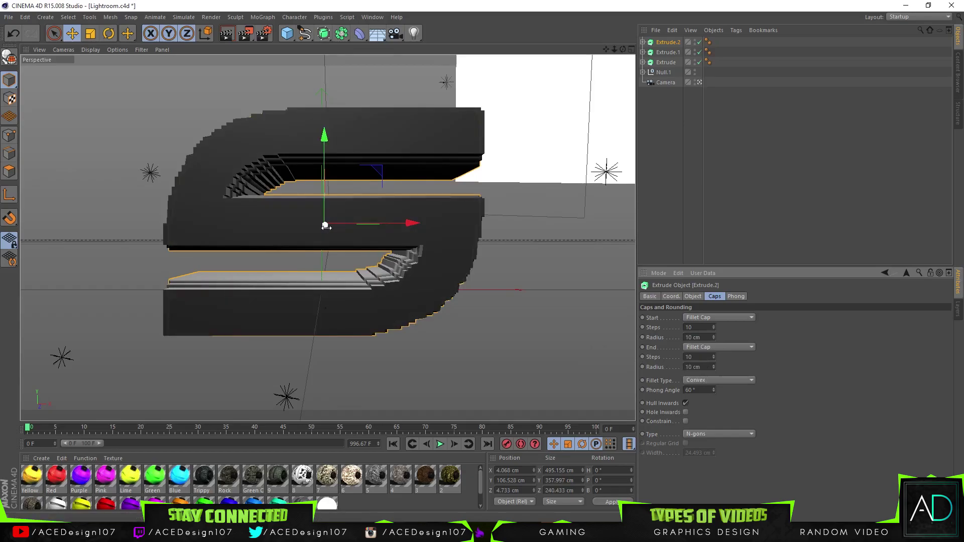
{"action": "left_click", "coordinate": [792, 215]}
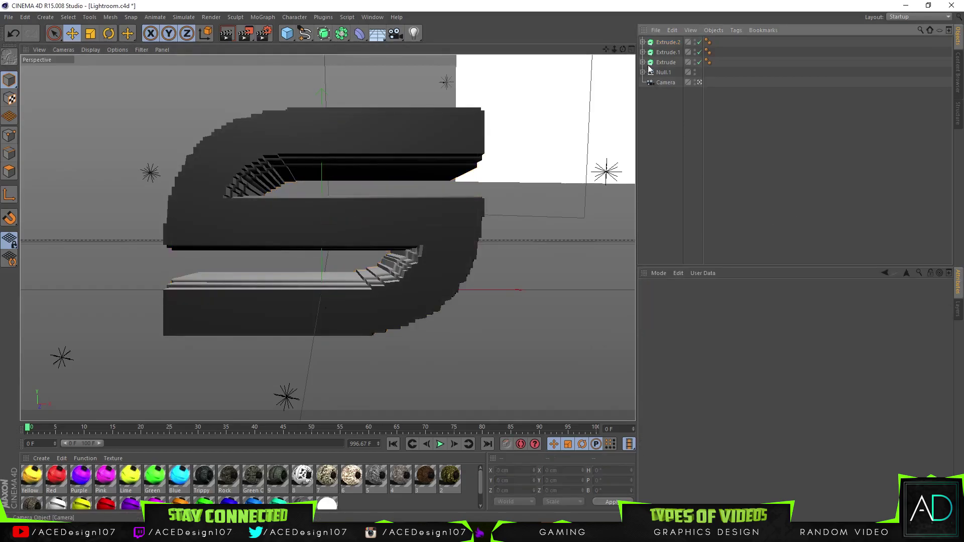
Try to merge the three Extrude objects into one with Connect Objects + Delete.
{"action": "left_click", "coordinate": [666, 63]}
{"action": "left_click", "coordinate": [668, 44], "text": "shift"}
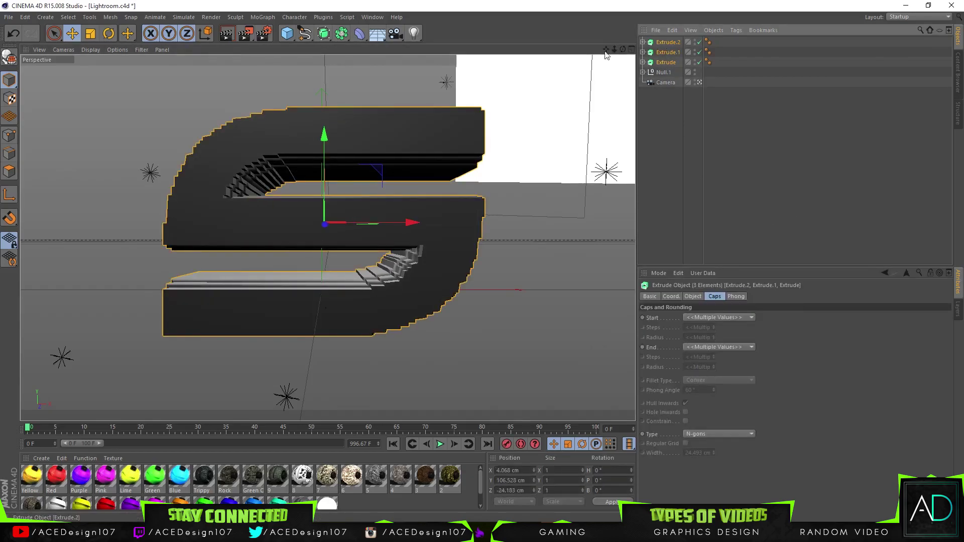
{"action": "right_click", "coordinate": [670, 44]}
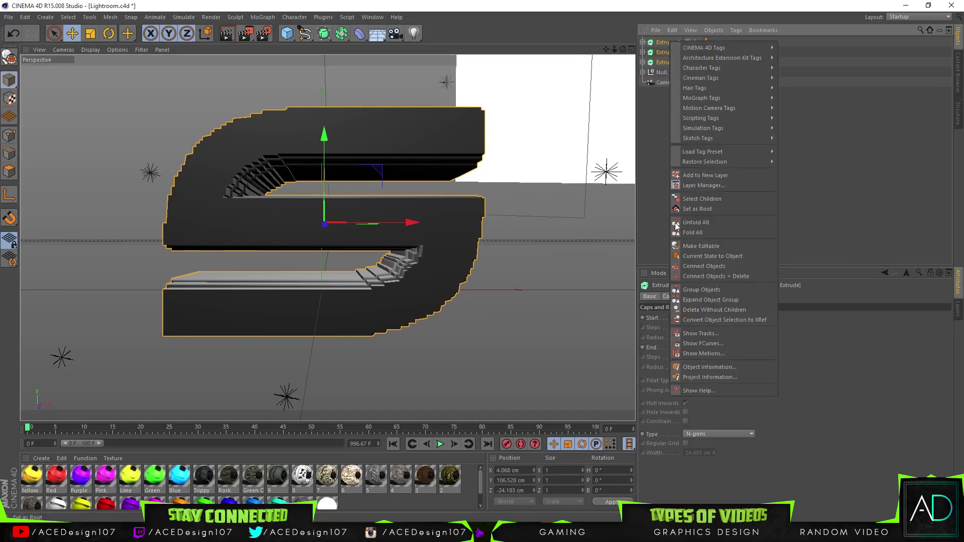
{"action": "left_click", "coordinate": [691, 275]}
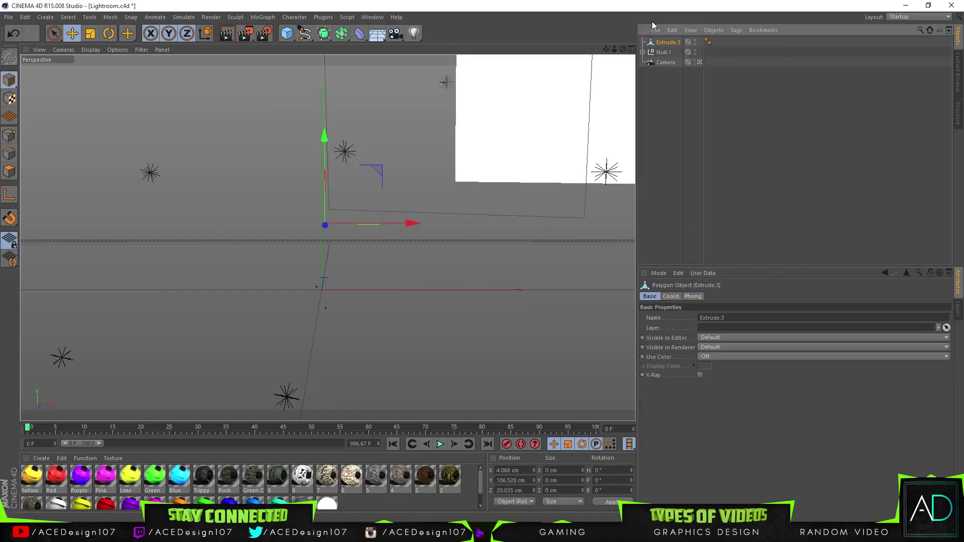
{"action": "key", "text": "ctrl+z"}
Group the three Extrude objects under a null and rotate it to about -15° heading and -10° pitch.
{"action": "right_click", "coordinate": [670, 45]}
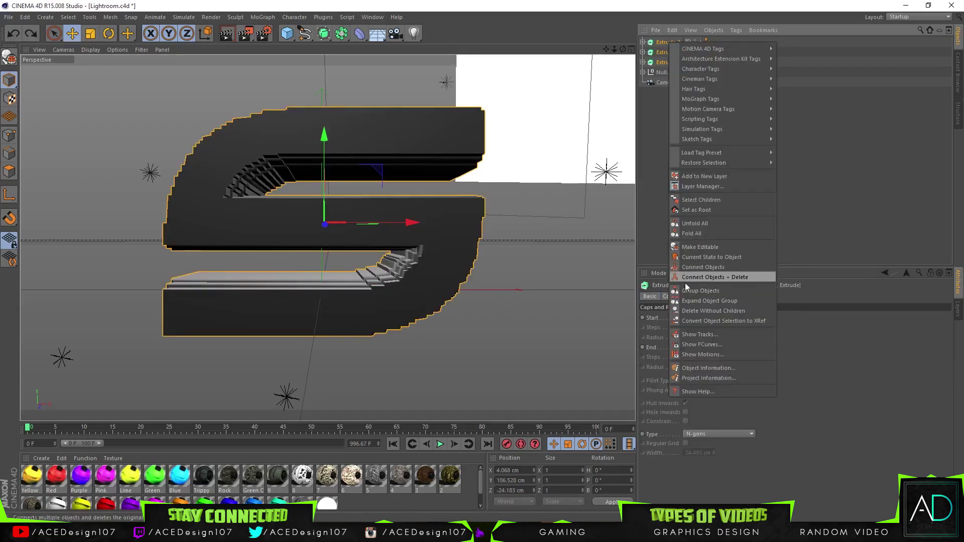
{"action": "left_click", "coordinate": [700, 291]}
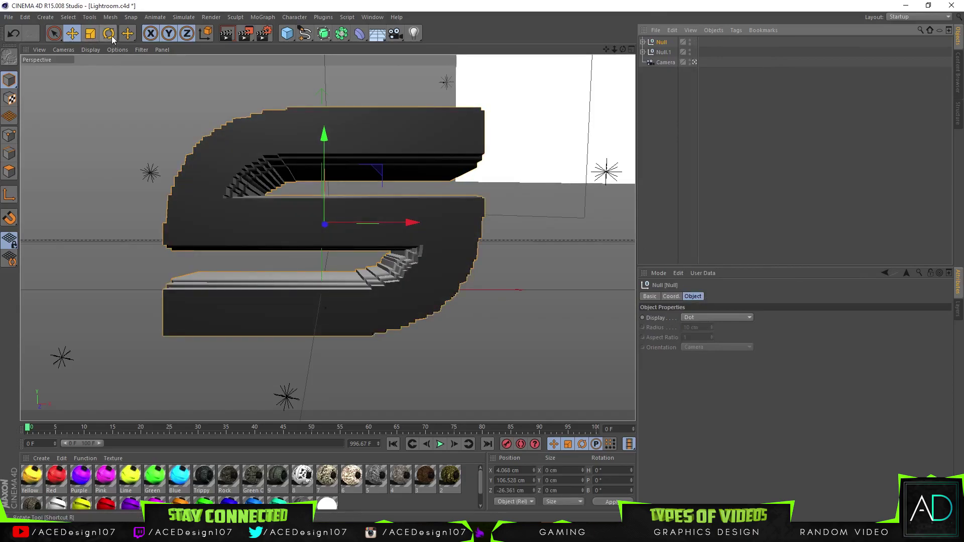
{"action": "left_click", "coordinate": [109, 33]}
{"action": "left_click_drag", "start_coordinate": [296, 220], "coordinate": [309, 199]}
Shorten the Z extrusion movement of Extrude.2 inside the null group to about 158 cm.
{"action": "left_click", "coordinate": [643, 41]}
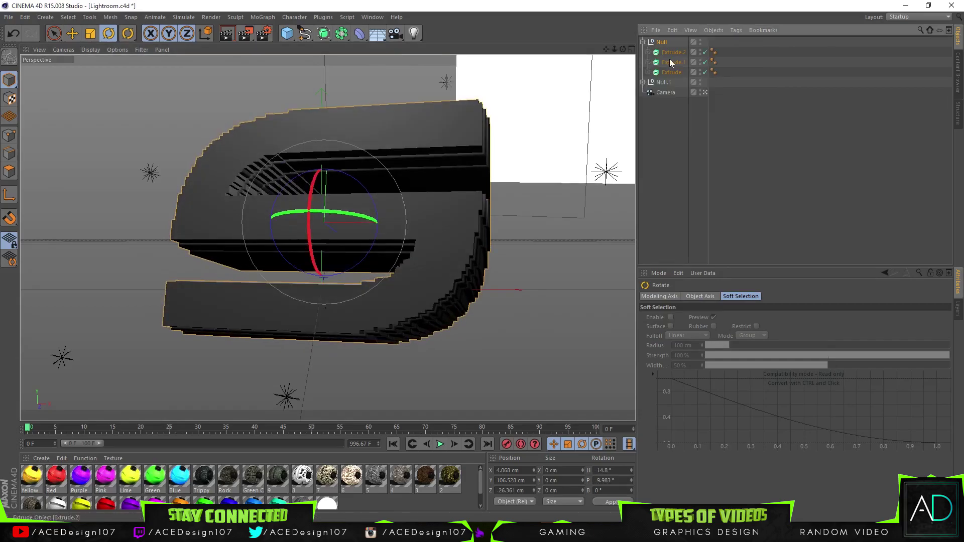
{"action": "left_click", "coordinate": [673, 53]}
{"action": "left_click", "coordinate": [650, 296]}
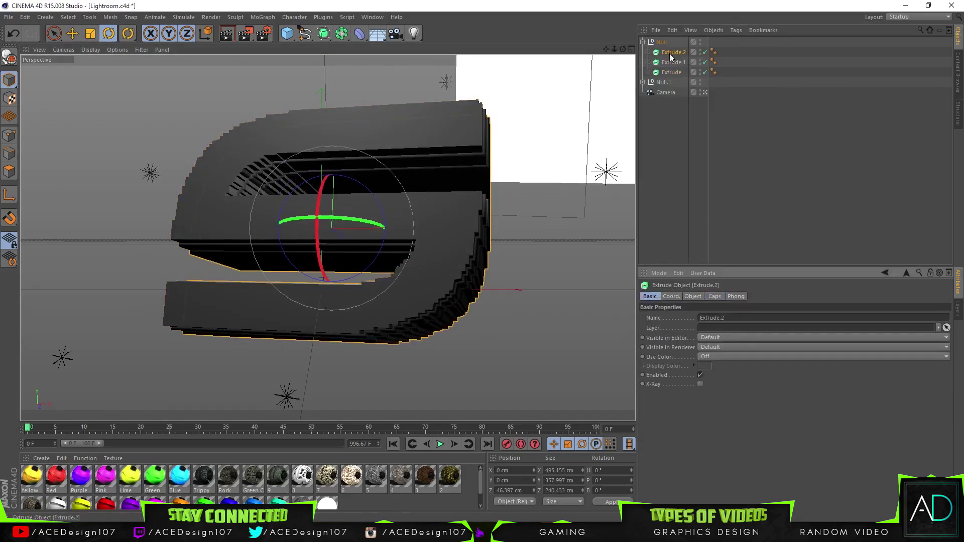
{"action": "left_click", "coordinate": [648, 52]}
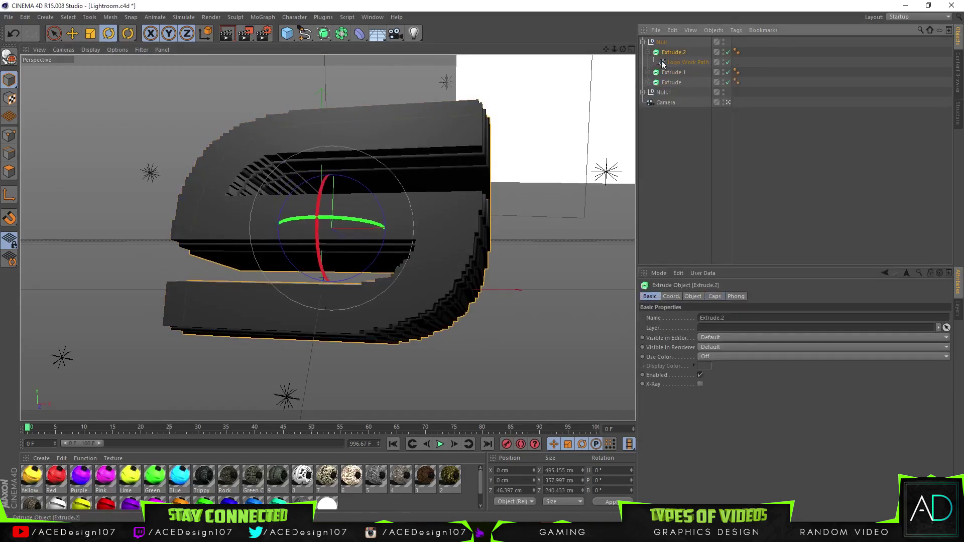
{"action": "left_click", "coordinate": [697, 298]}
{"action": "double_click", "coordinate": [763, 319]}
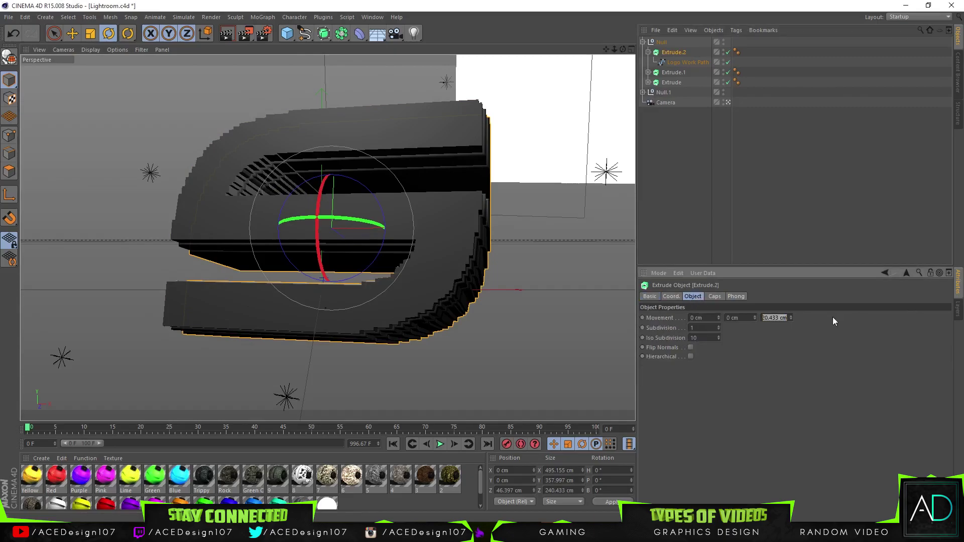
{"action": "left_click", "coordinate": [799, 330]}
{"action": "mouse_move", "coordinate": [791, 318]}
{"action": "left_mouse_down"}
{"action": "mouse_move", "coordinate": [791, 310]}
{"action": "mouse_move", "coordinate": [791, 324]}
{"action": "left_mouse_up"}
Shorten the Z extrusion movement of Extrude.1 to about 202 cm and of the front Extrude to about 181 cm.
{"action": "left_click", "coordinate": [737, 72]}
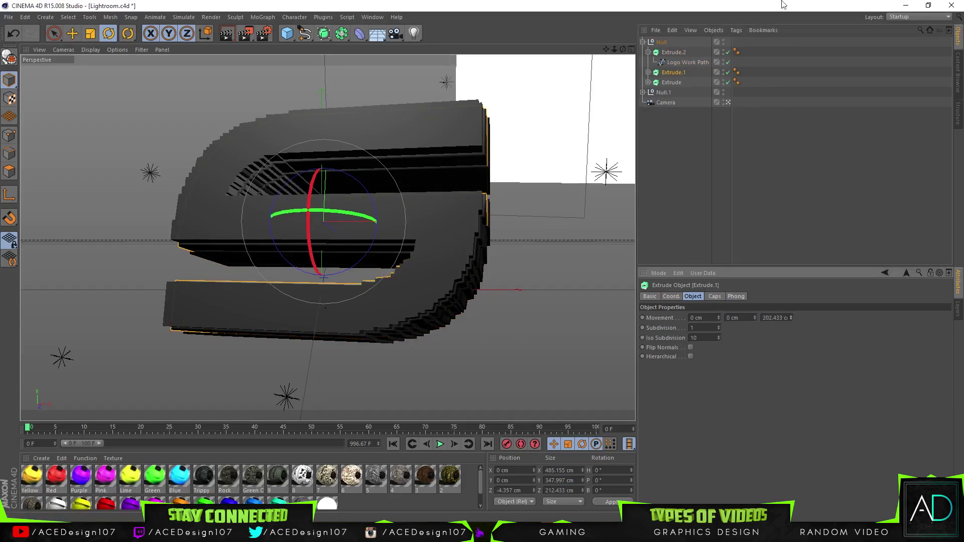
{"action": "left_click", "coordinate": [670, 81]}
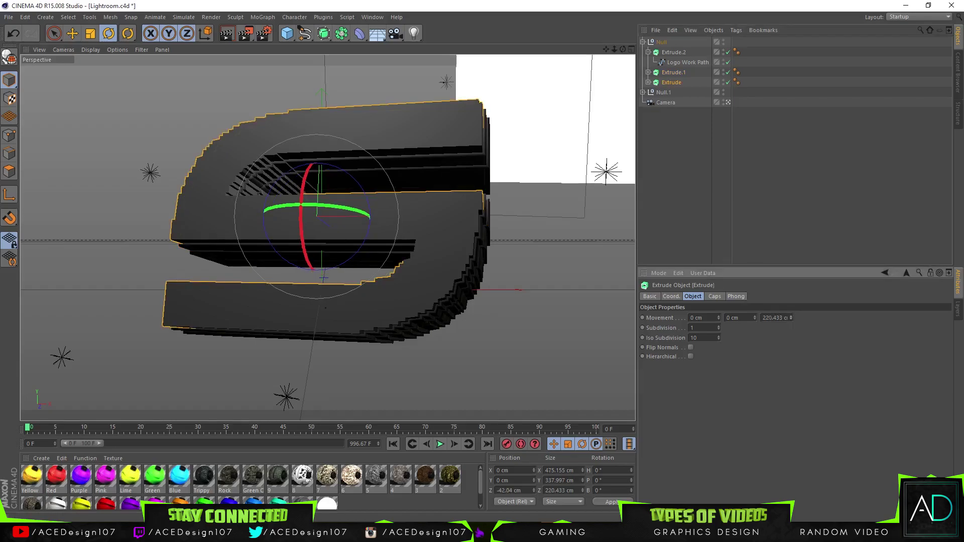
{"action": "left_click_drag", "start_coordinate": [791, 318], "coordinate": [791, 313]}
Readjust the Z extrusion movement of Extrude.2 and reduce that of Extrude.1 to about 162 cm.
{"action": "left_click", "coordinate": [673, 53]}
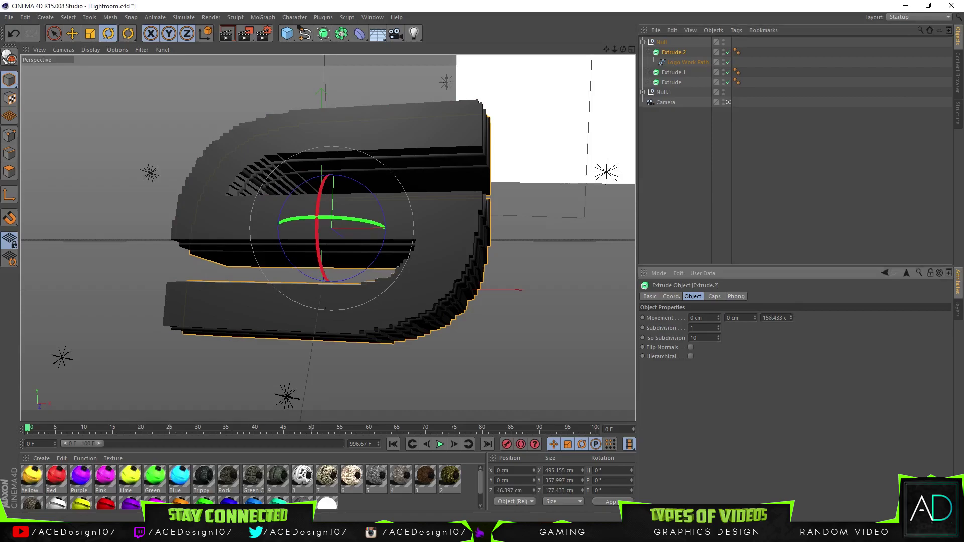
{"action": "left_click_drag", "start_coordinate": [790, 318], "coordinate": [791, 323]}
{"action": "left_click", "coordinate": [678, 72]}
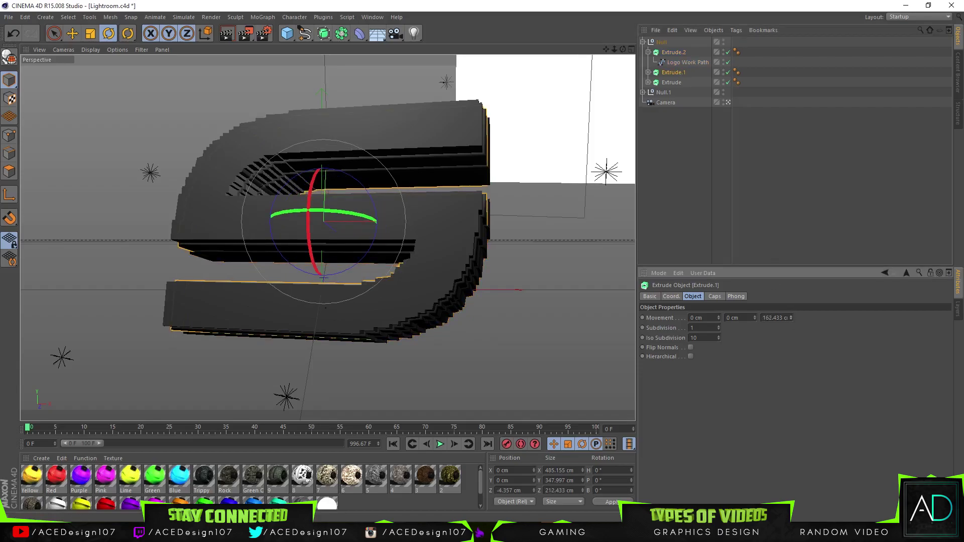
Deselect everything and render a preview of the logo in the viewport.
{"action": "left_click", "coordinate": [785, 188]}
{"action": "left_click", "coordinate": [226, 33]}
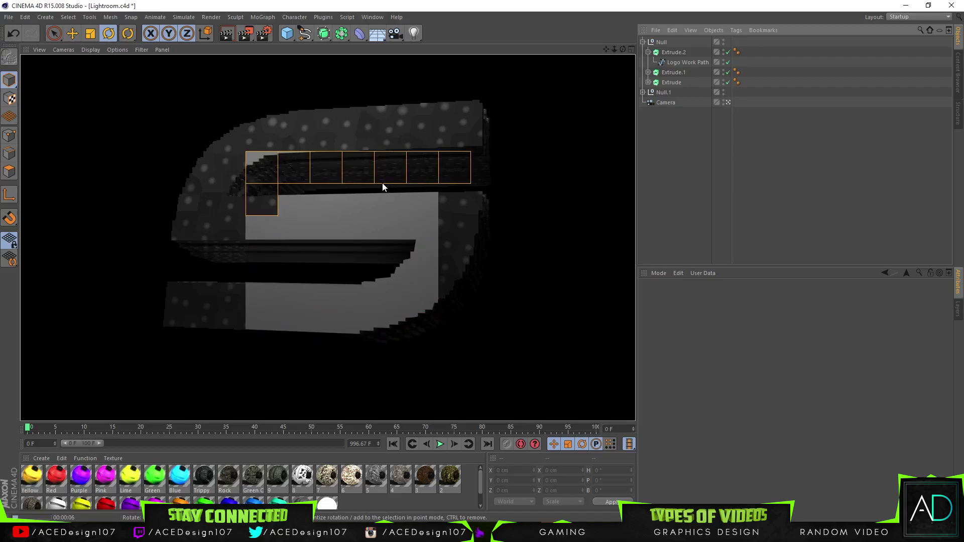
{"action": "left_click", "coordinate": [317, 164]}
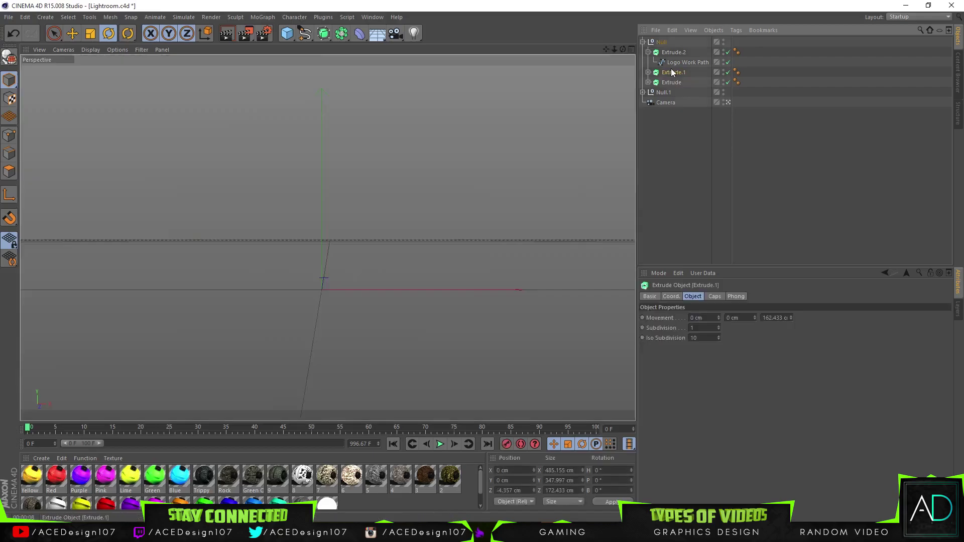
Move Extrude.1 back along Z to about 1.4 cm and collapse the null group.
{"action": "left_click", "coordinate": [74, 34]}
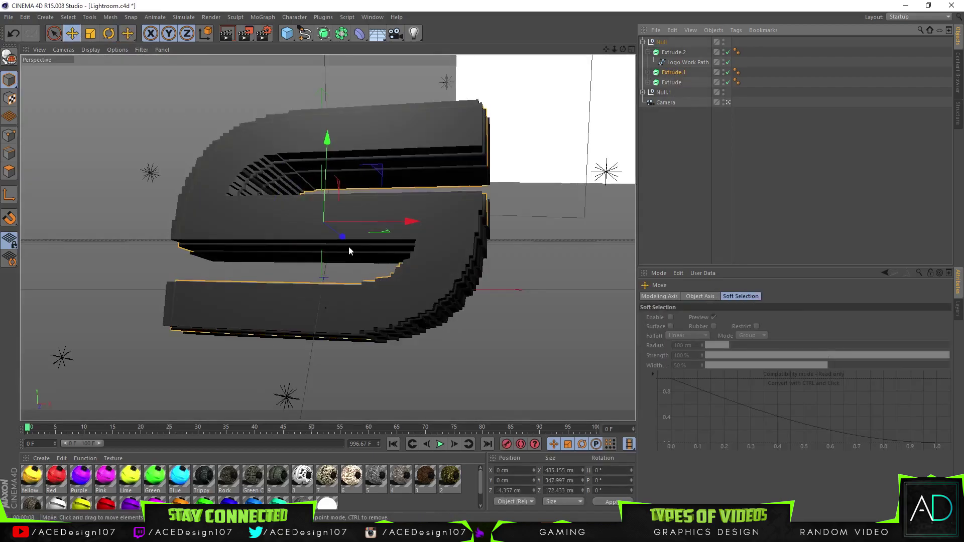
{"action": "left_click_drag", "start_coordinate": [345, 236], "coordinate": [344, 237]}
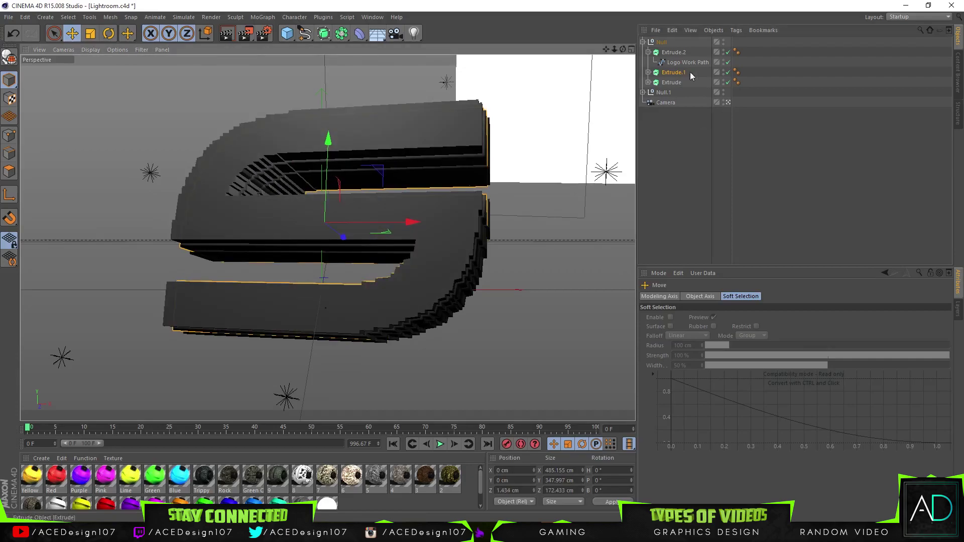
{"action": "left_click", "coordinate": [643, 42]}
{"action": "left_click", "coordinate": [656, 43]}
{"action": "left_click", "coordinate": [643, 43]}
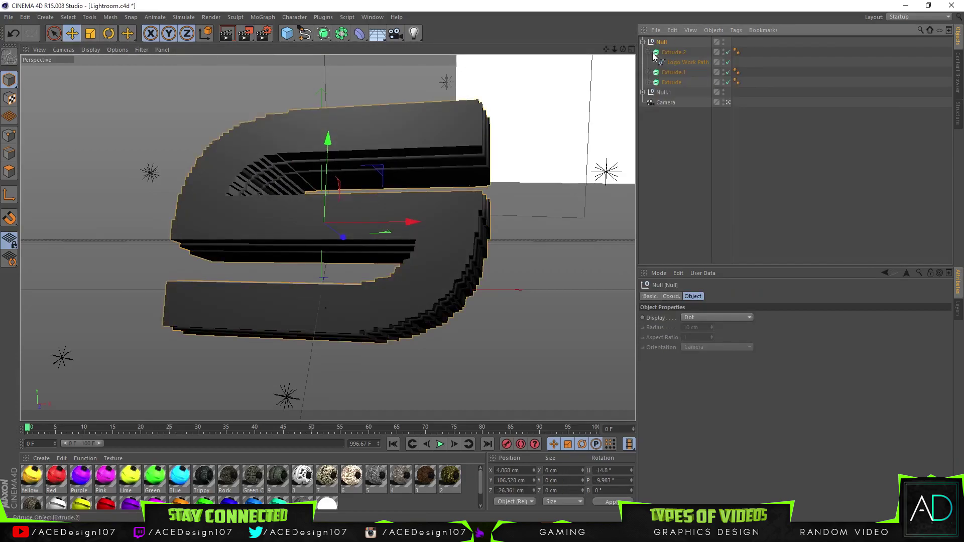
{"action": "left_click", "coordinate": [643, 43]}
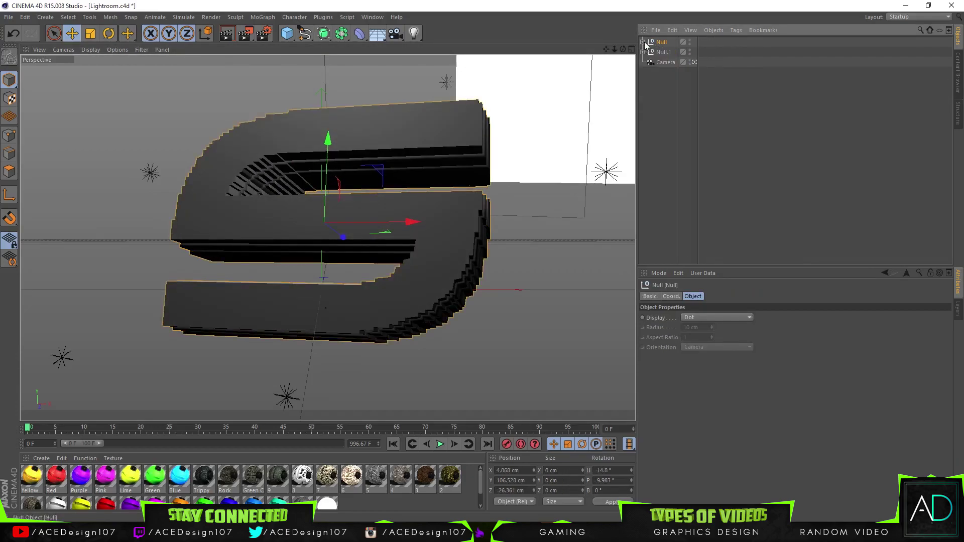
Apply the Blue material to the logo's null group.
{"action": "left_click", "coordinate": [181, 481]}
{"action": "left_click_drag", "start_coordinate": [179, 477], "coordinate": [703, 42]}
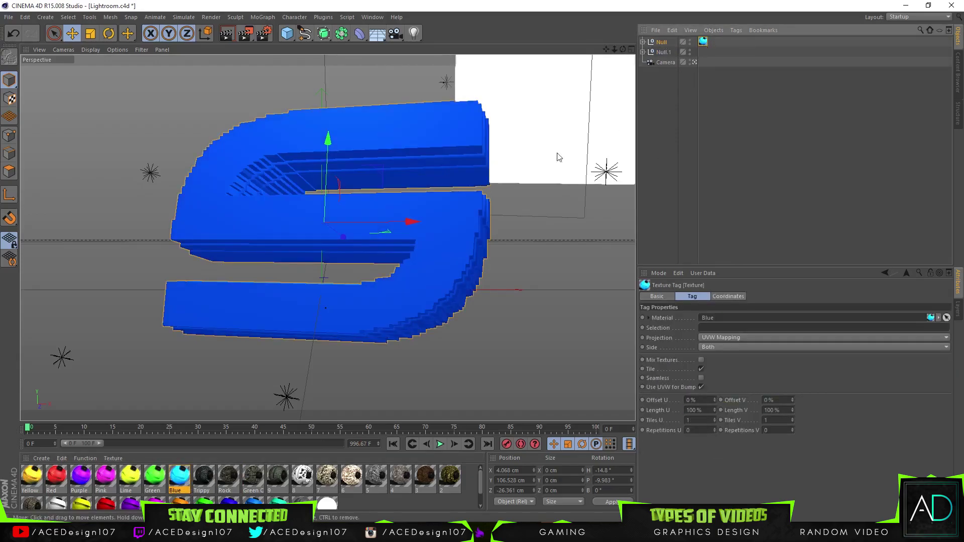
{"action": "key", "text": "Delete"}
{"action": "key", "text": "ctrl+z"}
{"action": "left_click", "coordinate": [653, 119]}
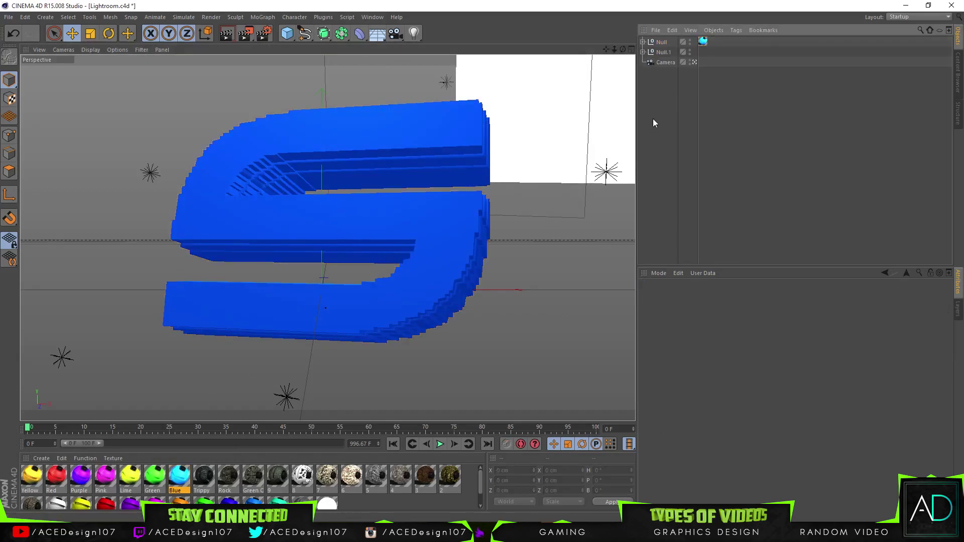
{"action": "left_click", "coordinate": [703, 41]}
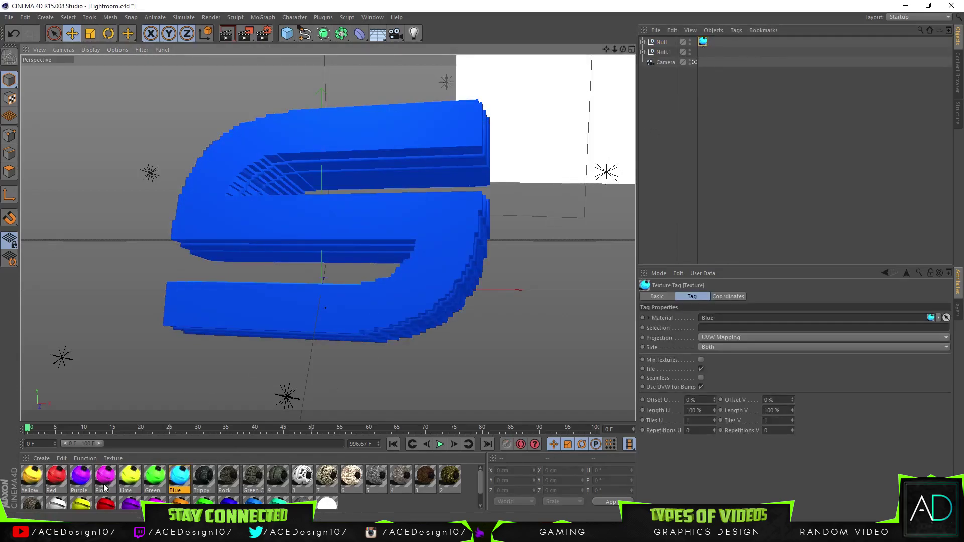
Apply the Purple material to the logo's null group and remove its Blue texture tag.
{"action": "left_click_drag", "start_coordinate": [91, 479], "coordinate": [668, 44]}
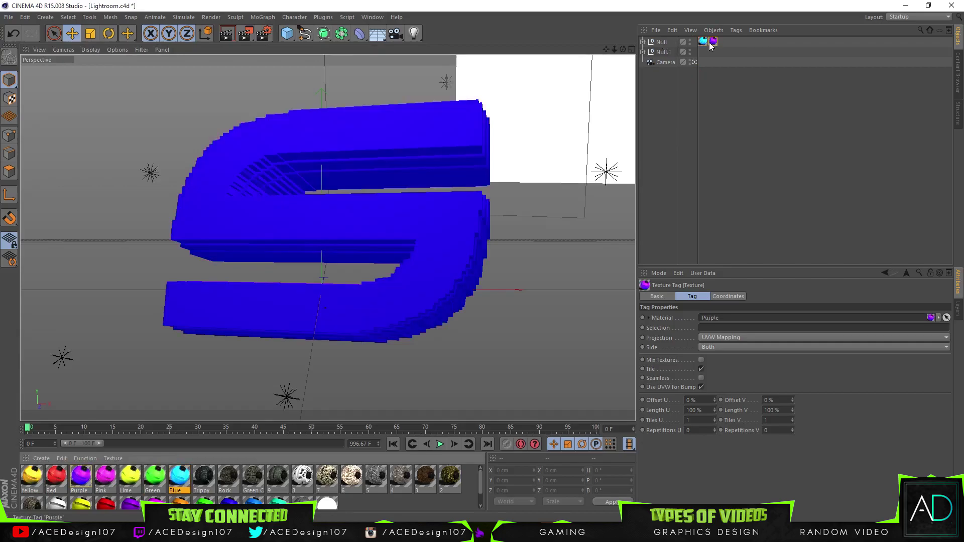
{"action": "key", "text": "Delete"}
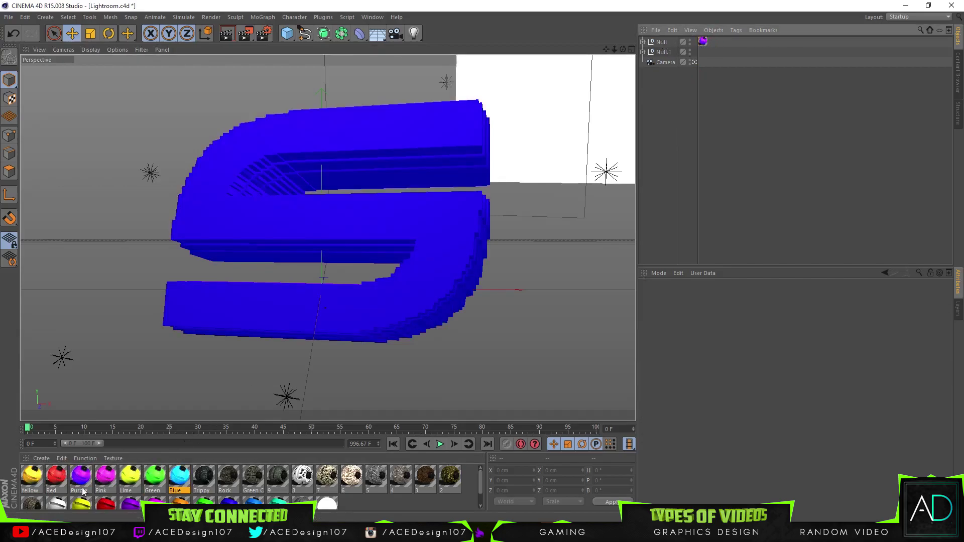
{"action": "left_click", "coordinate": [703, 41]}
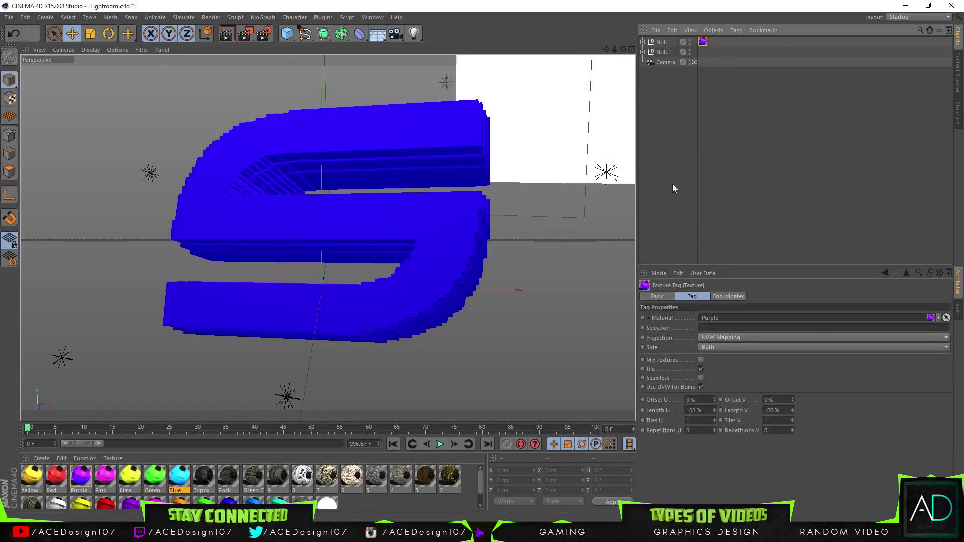
Expand the null group and move the Purple texture tag from it onto Extrude.2.
{"action": "left_click", "coordinate": [662, 42]}
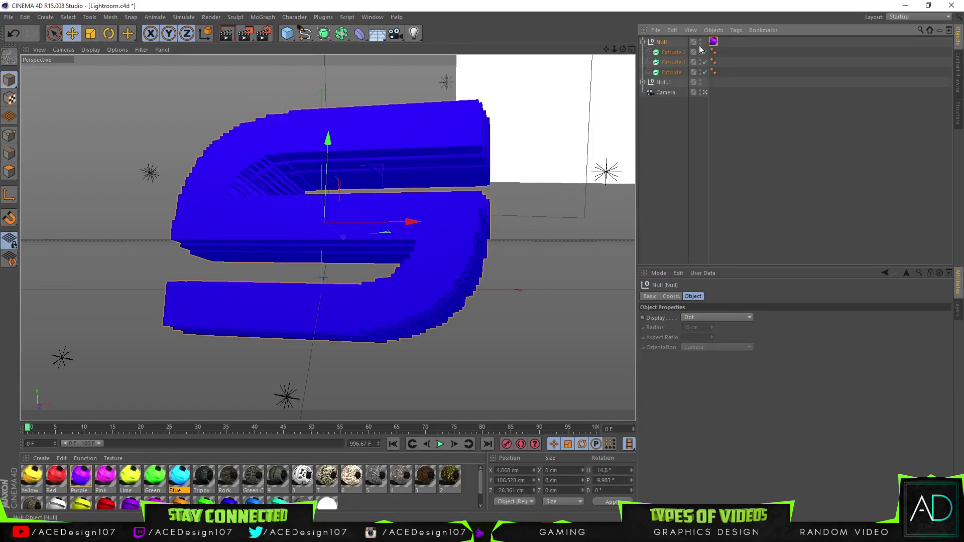
{"action": "left_click", "coordinate": [643, 42]}
{"action": "left_click_drag", "start_coordinate": [679, 52], "coordinate": [713, 52]}
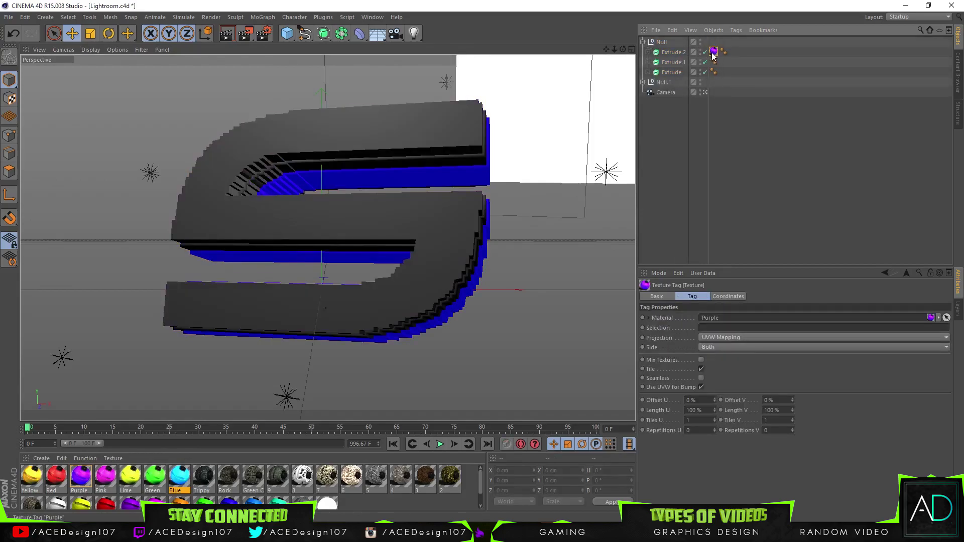
Paste copies of the group's Extrude.1 and Extrude objects outside the null group.
{"action": "left_click", "coordinate": [673, 64]}
{"action": "key", "text": "ctrl+c"}
{"action": "key", "text": "ctrl+v"}
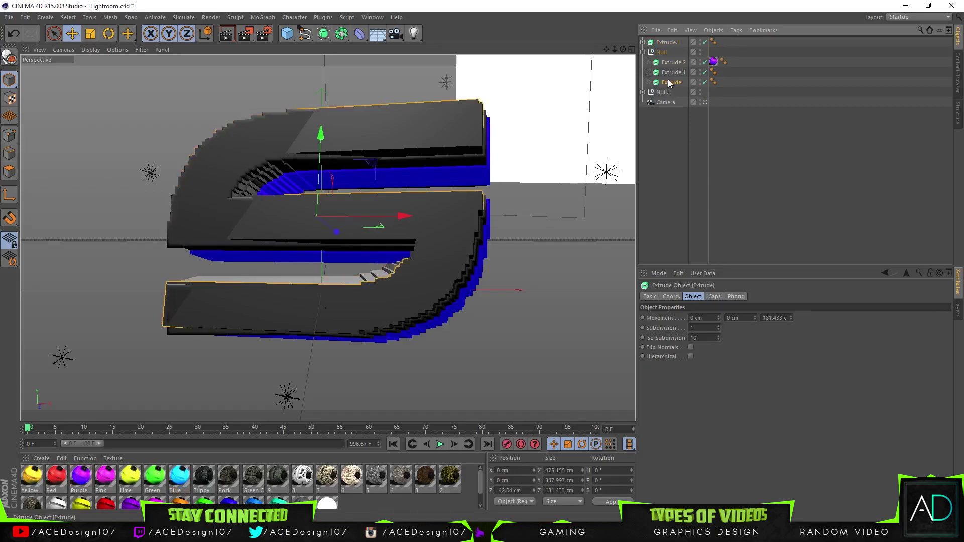
{"action": "left_click", "coordinate": [688, 246]}
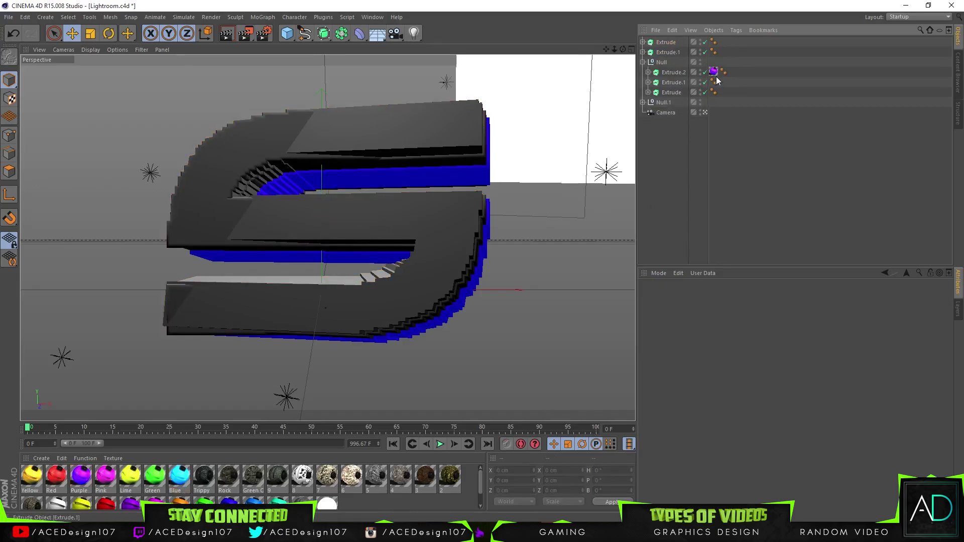
Undo the pasting of the Extrude.1 and Extrude copies outside the null group.
{"action": "key", "text": "ctrl+z"}
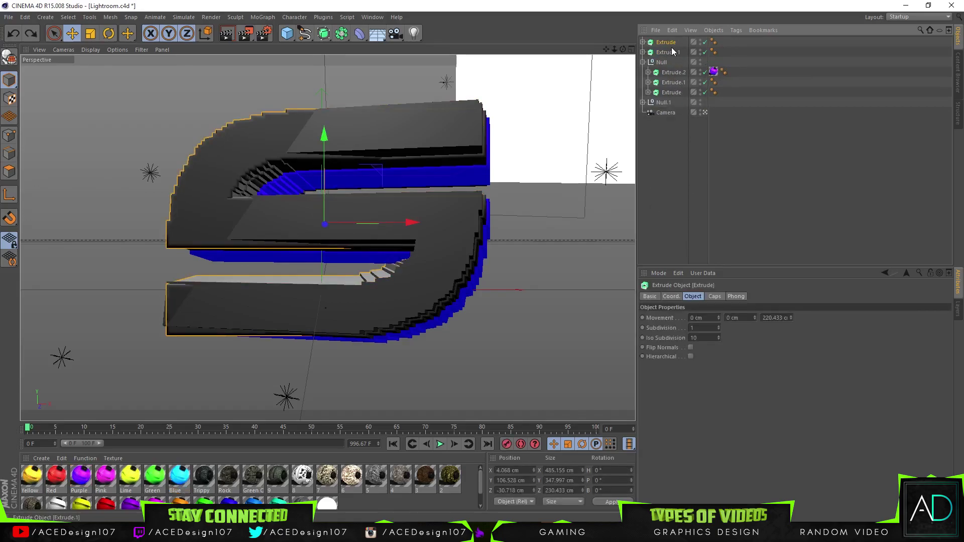
{"action": "key", "text": "ctrl+z"}
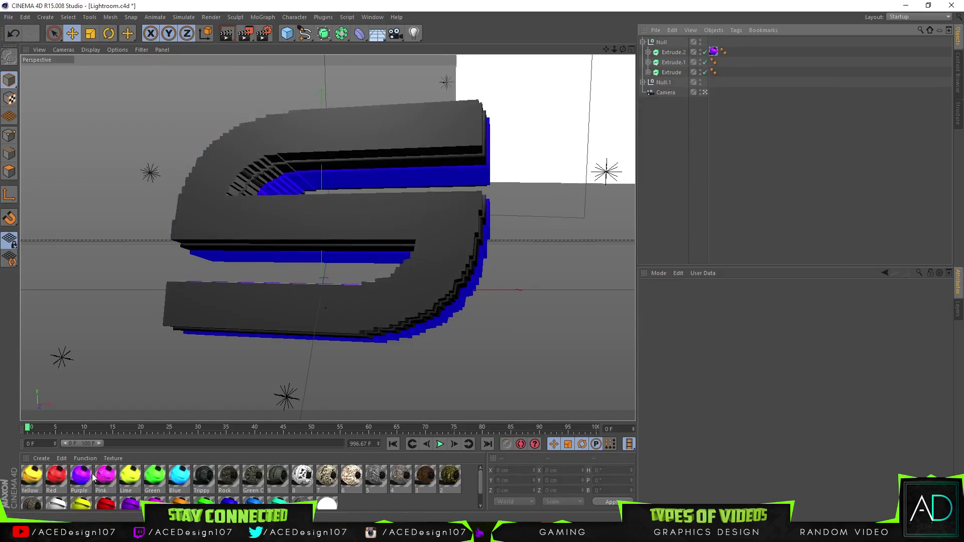
Apply the Purple material to Extrude.1 and Extrude in the null group and render a preview of the view.
{"action": "left_click_drag", "start_coordinate": [93, 478], "coordinate": [750, 70]}
{"action": "left_click_drag", "start_coordinate": [671, 62], "coordinate": [671, 72]}
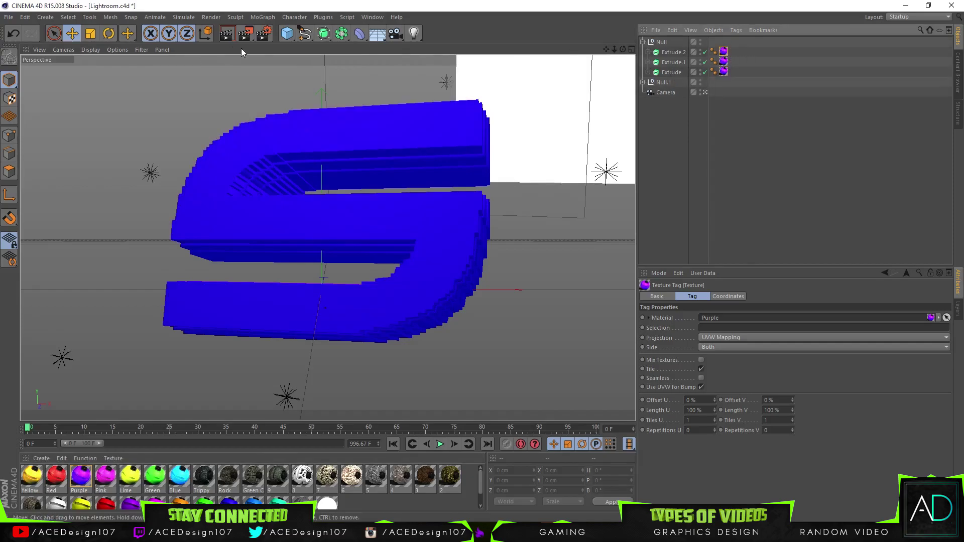
{"action": "left_click", "coordinate": [227, 33]}
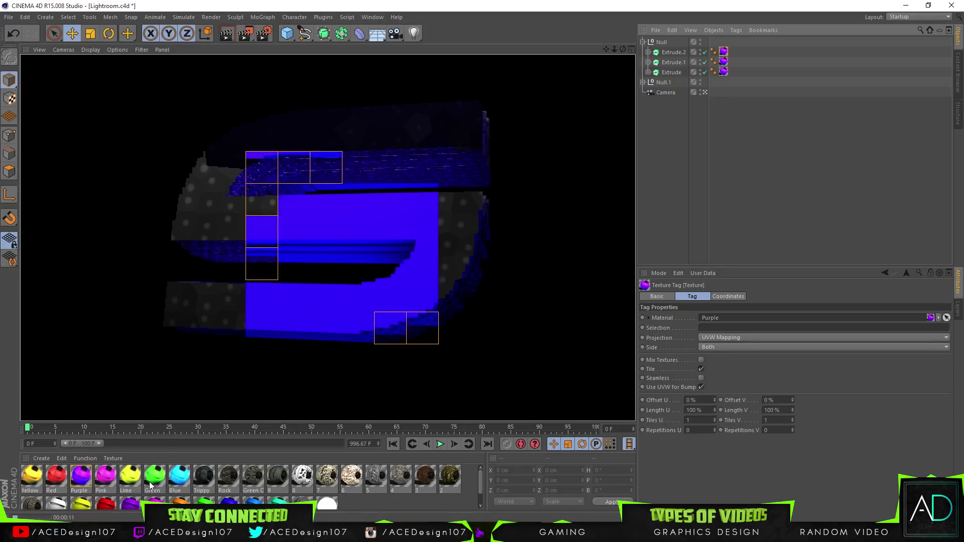
Try the Green and Lime materials on Extrude.2 and the Lime material on Extrude.1.
{"action": "left_click_drag", "start_coordinate": [150, 484], "coordinate": [723, 52]}
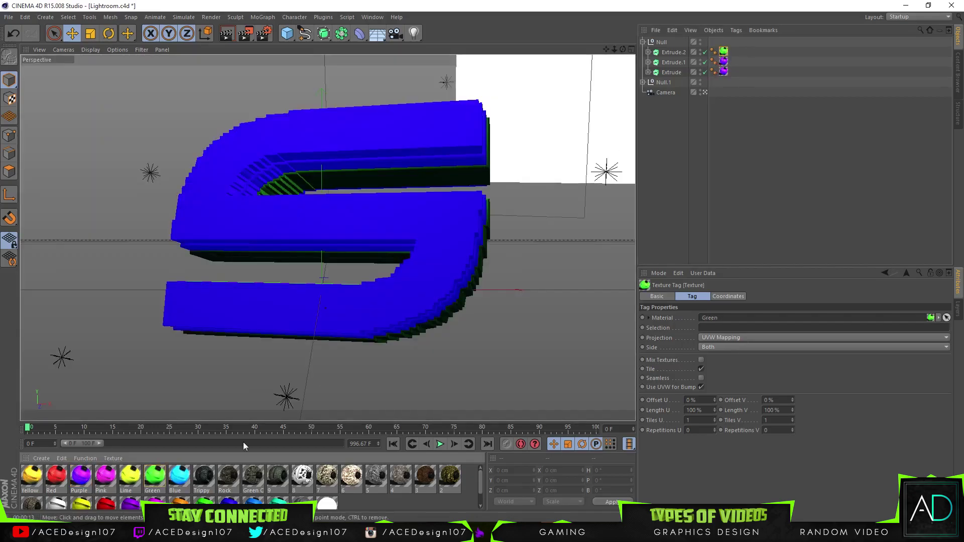
{"action": "left_click_drag", "start_coordinate": [136, 482], "coordinate": [725, 62]}
Replace the materials on Extrude.2, Extrude.1 and Extrude with Yellow and render a preview of the view.
{"action": "left_click", "coordinate": [30, 479]}
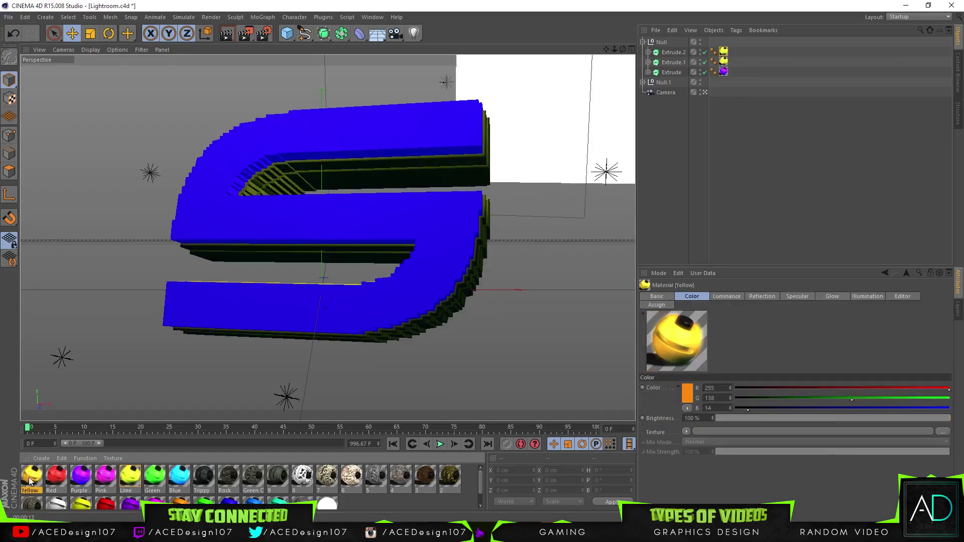
{"action": "left_click_drag", "start_coordinate": [31, 481], "coordinate": [724, 52]}
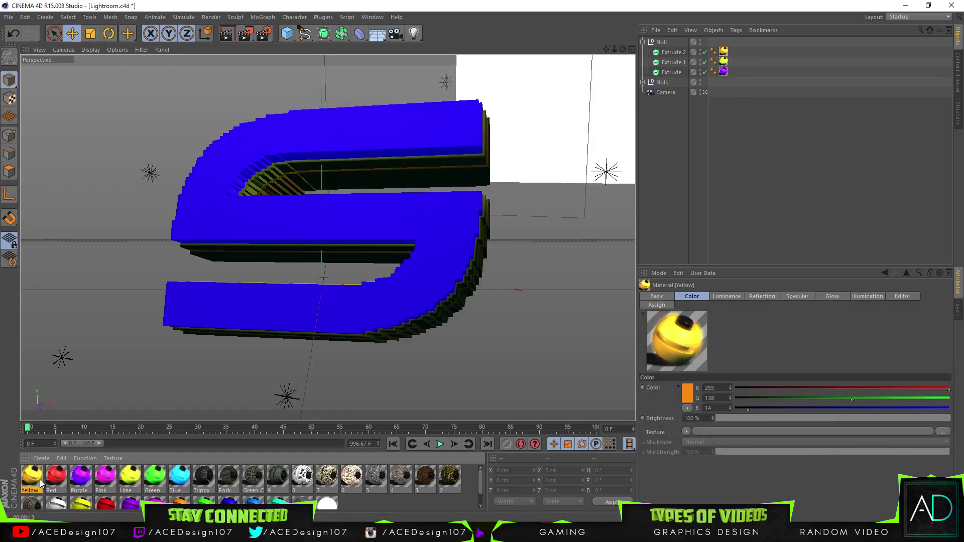
{"action": "left_click_drag", "start_coordinate": [41, 484], "coordinate": [632, 127]}
{"action": "left_click_drag", "start_coordinate": [722, 63], "coordinate": [721, 63]}
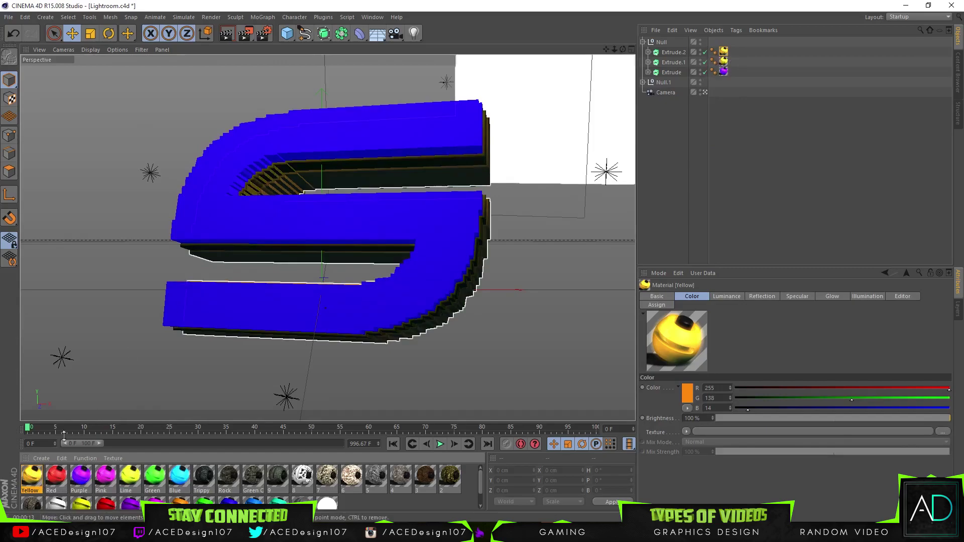
{"action": "left_click_drag", "start_coordinate": [30, 477], "coordinate": [724, 72]}
{"action": "left_click", "coordinate": [226, 34]}
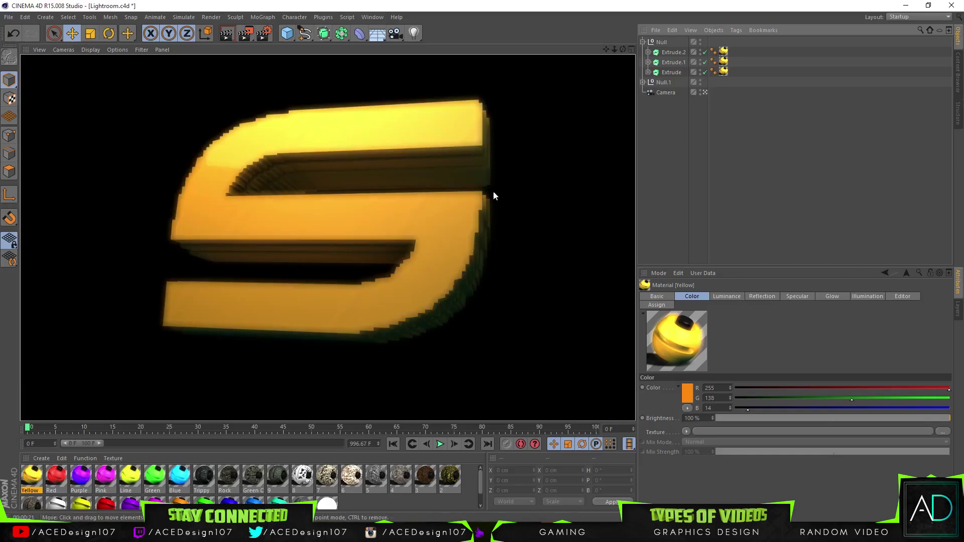
Set the Yellow material's colour to RGB 255, 212, 0 and render a preview of the view.
{"action": "left_click", "coordinate": [687, 396]}
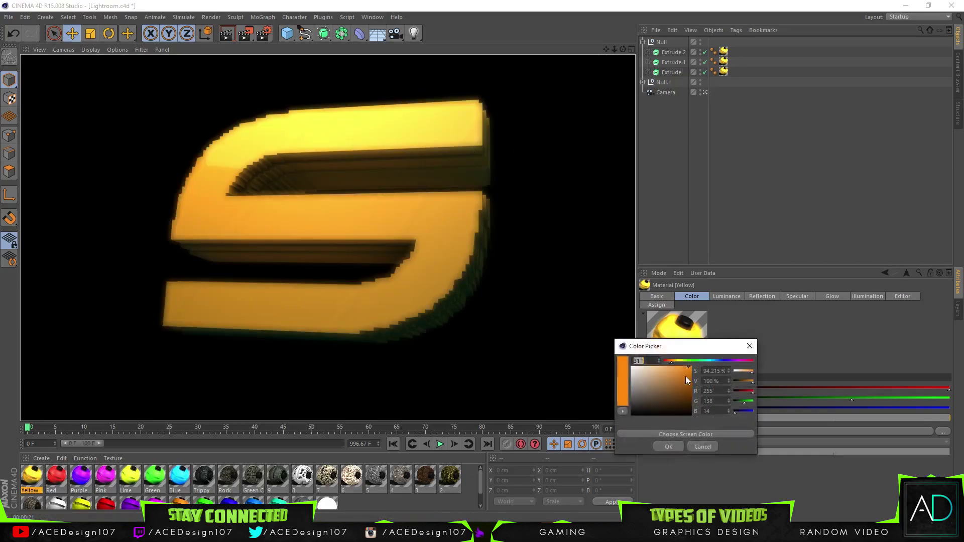
{"action": "left_click_drag", "start_coordinate": [672, 361], "coordinate": [678, 362]}
{"action": "left_click", "coordinate": [668, 446]}
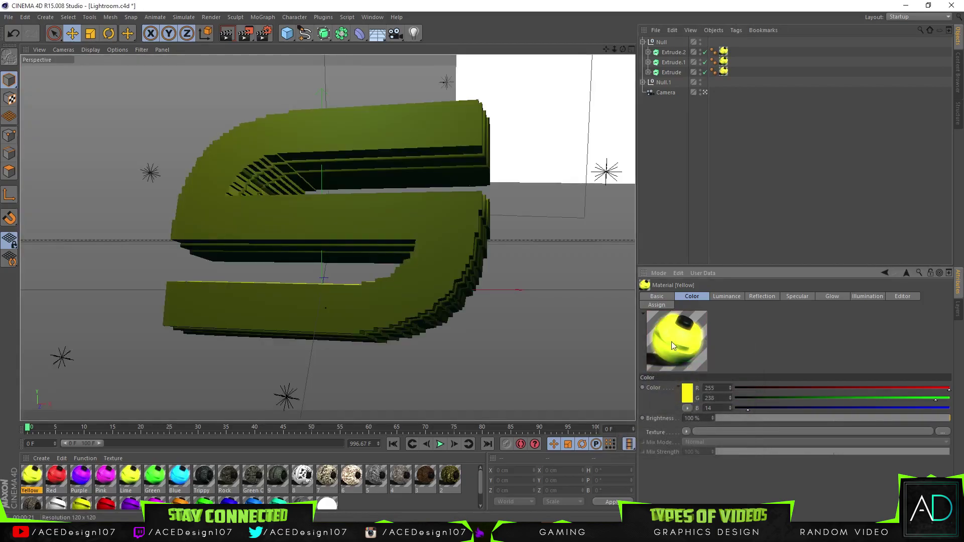
{"action": "left_click", "coordinate": [682, 396]}
{"action": "mouse_move", "coordinate": [680, 356]}
{"action": "left_mouse_down"}
{"action": "mouse_move", "coordinate": [683, 367]}
{"action": "mouse_move", "coordinate": [693, 361]}
{"action": "mouse_move", "coordinate": [678, 357]}
{"action": "left_mouse_up"}
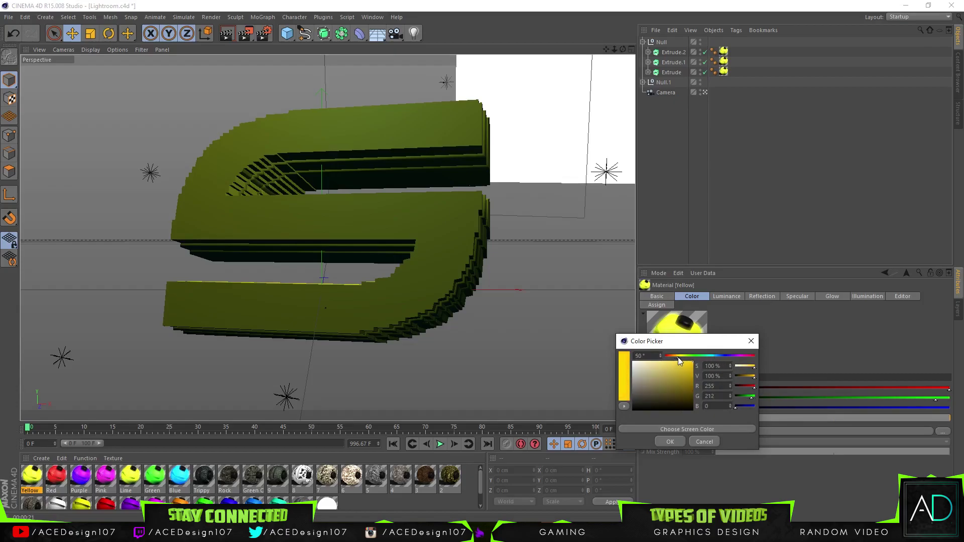
{"action": "left_click", "coordinate": [670, 441]}
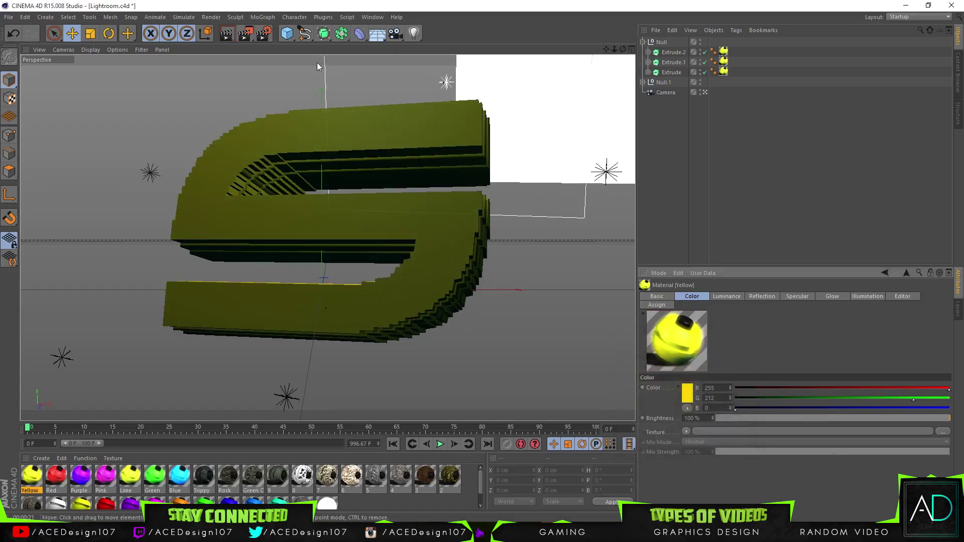
{"action": "left_click", "coordinate": [226, 33]}
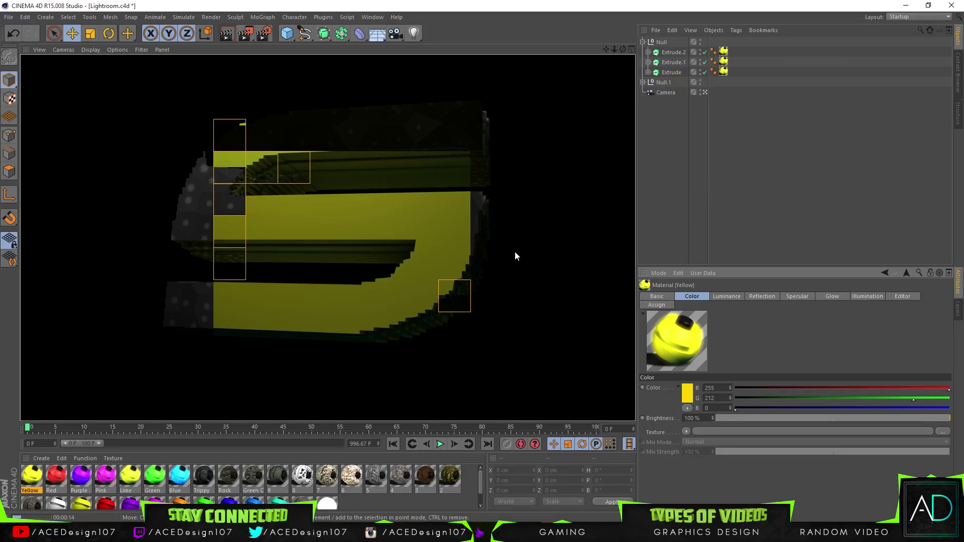
Replace the Yellow material on Extrude.2, Extrude.1 and Extrude with the Blue material.
{"action": "left_click", "coordinate": [180, 478]}
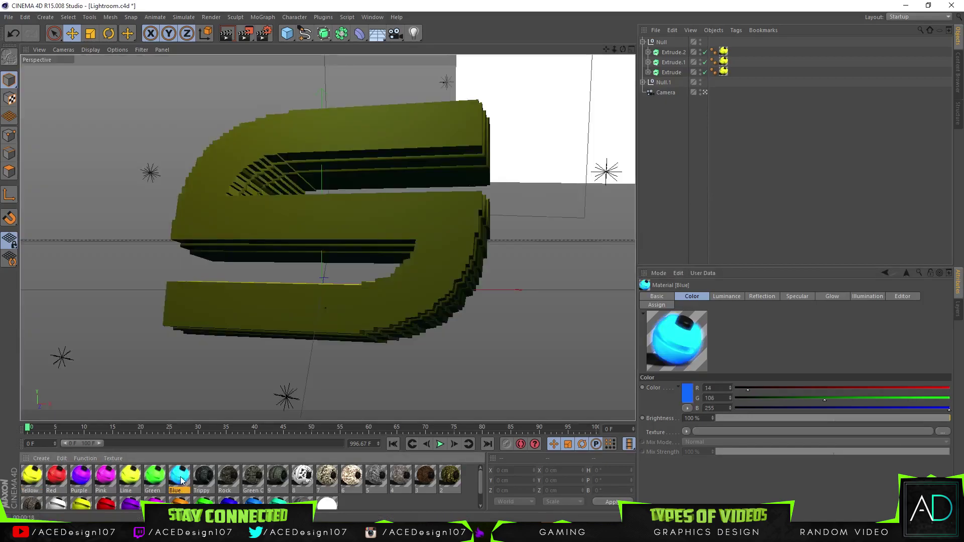
{"action": "left_click_drag", "start_coordinate": [182, 481], "coordinate": [723, 51]}
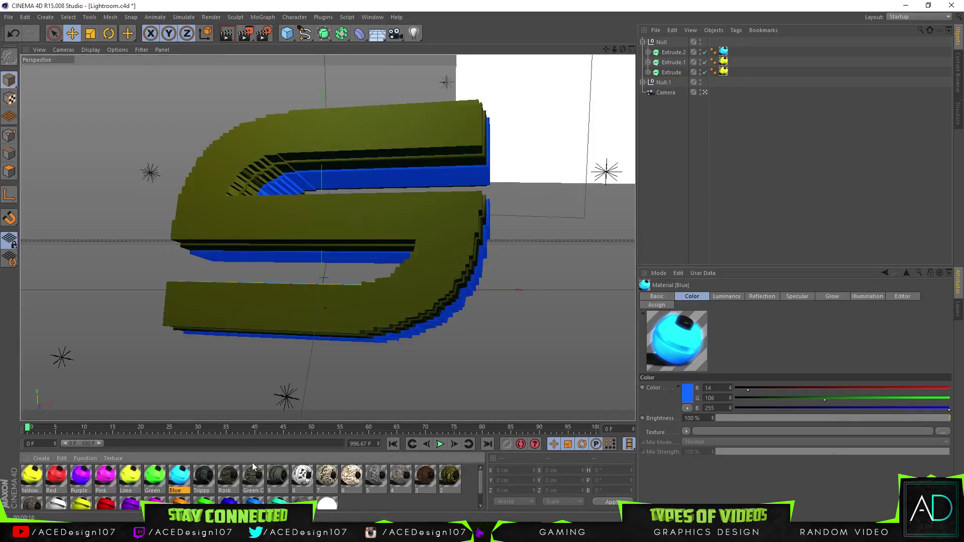
{"action": "left_click_drag", "start_coordinate": [182, 480], "coordinate": [723, 61]}
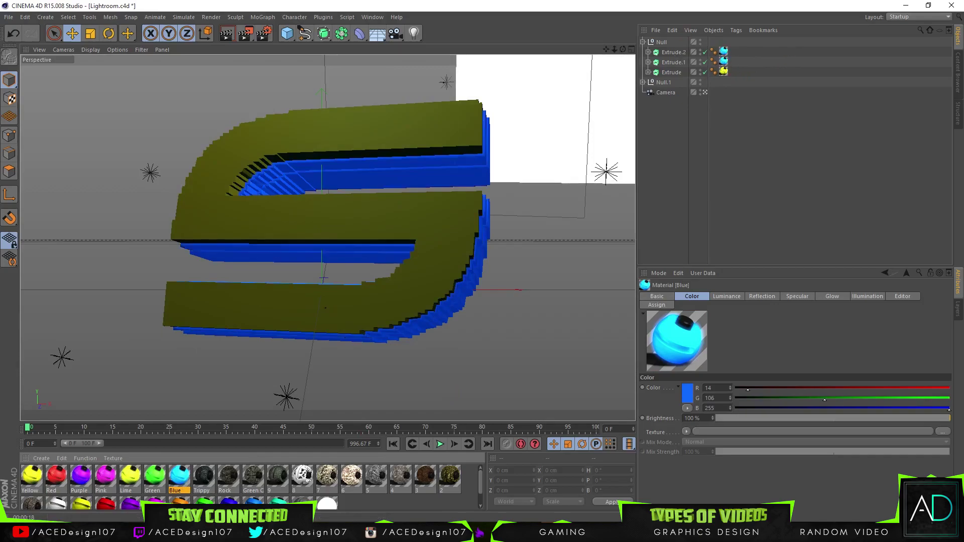
{"action": "left_click_drag", "start_coordinate": [180, 481], "coordinate": [724, 75]}
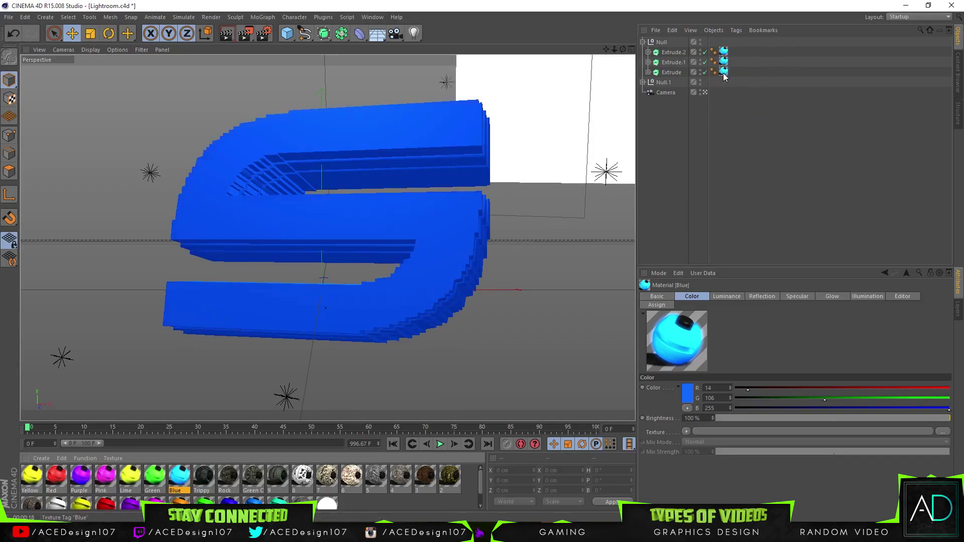
Open the Blue material for editing and set its glow radius to 2 cm.
{"action": "left_click", "coordinate": [673, 52]}
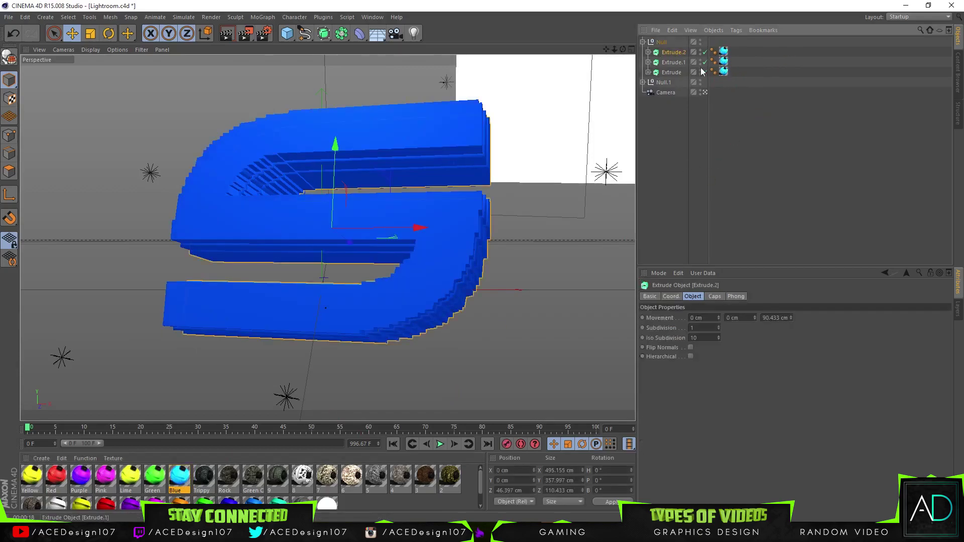
{"action": "left_click", "coordinate": [723, 52]}
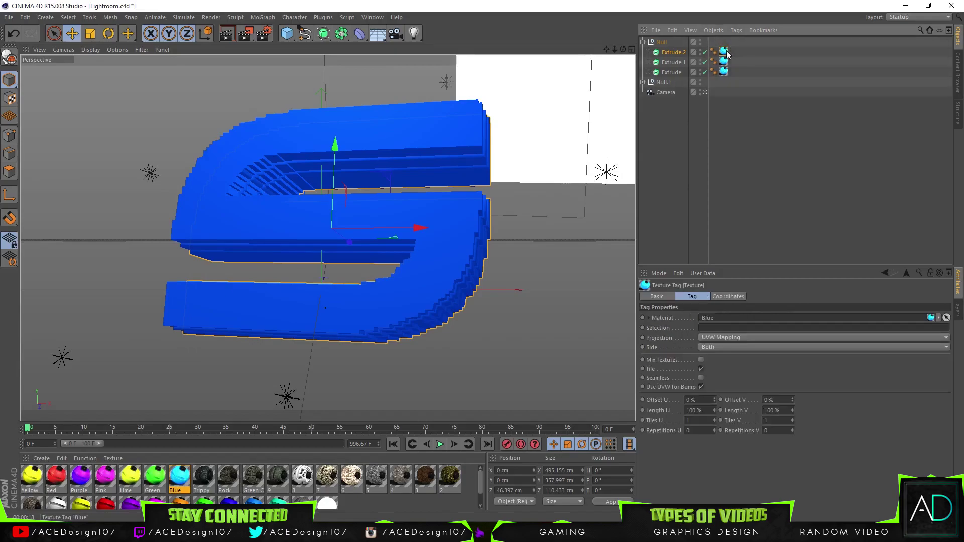
{"action": "right_click", "coordinate": [180, 478]}
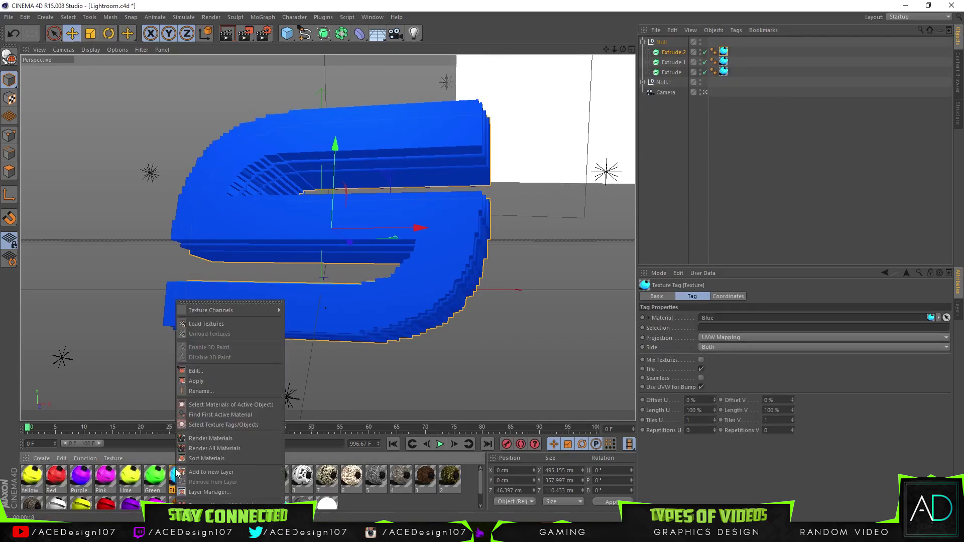
{"action": "left_click", "coordinate": [192, 371]}
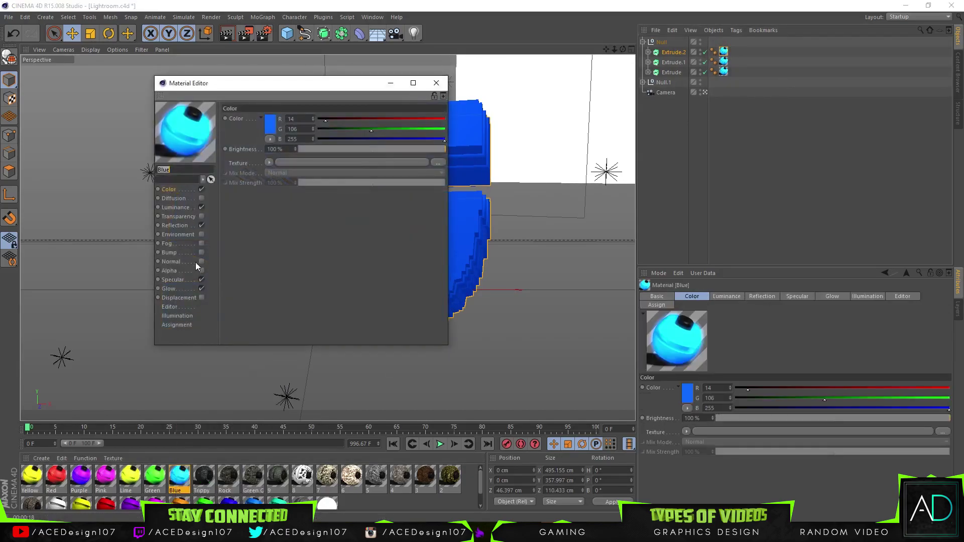
{"action": "left_click", "coordinate": [173, 289]}
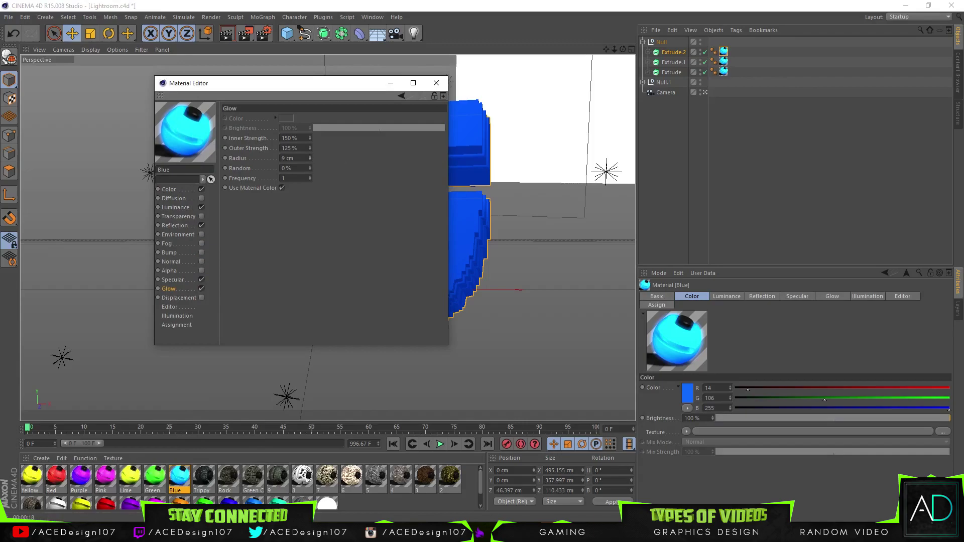
{"action": "left_click_drag", "start_coordinate": [310, 158], "coordinate": [310, 155]}
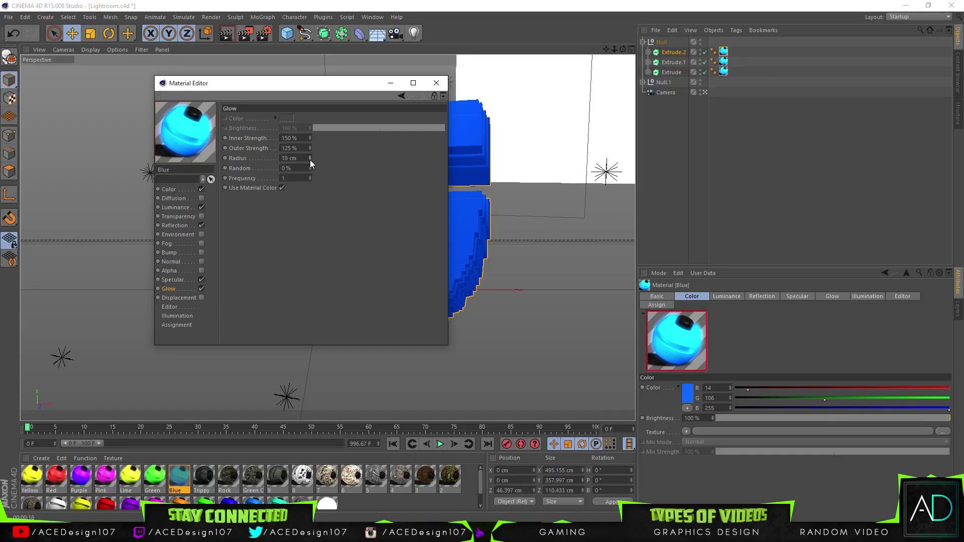
{"action": "double_click", "coordinate": [291, 158]}
{"action": "type", "text": "1"}
{"action": "key", "text": "BackSpace"}
{"action": "type", "text": "2"}
{"action": "key", "text": "Return"}
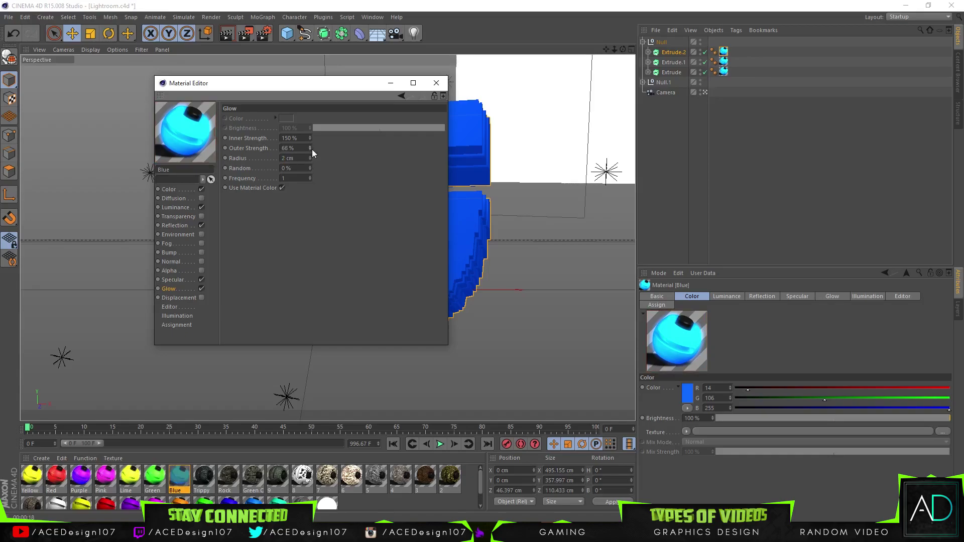
Set the Blue material's glow to 70% inner strength and 55% outer strength.
{"action": "left_click_drag", "start_coordinate": [311, 150], "coordinate": [309, 147]}
{"action": "left_click", "coordinate": [290, 138]}
{"action": "type", "text": "69"}
{"action": "left_click", "coordinate": [279, 185]}
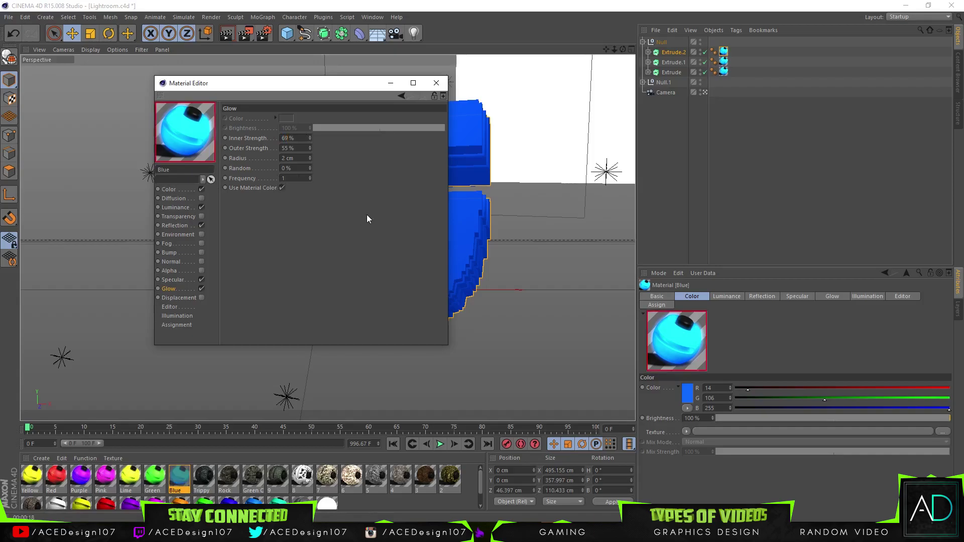
{"action": "left_click", "coordinate": [310, 136]}
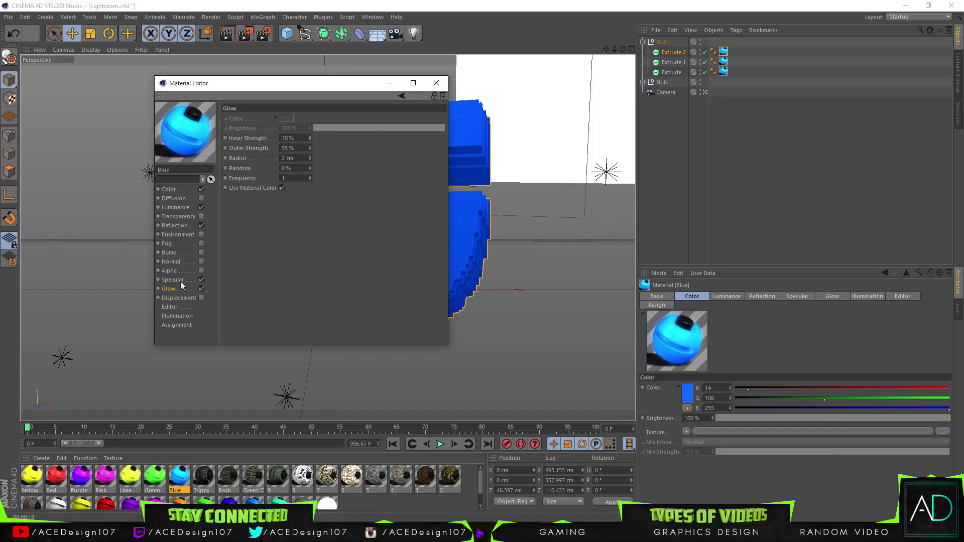
Try a Fresnel shader as the Blue material's colour texture and replace it with a Gradient shader.
{"action": "left_click", "coordinate": [170, 190]}
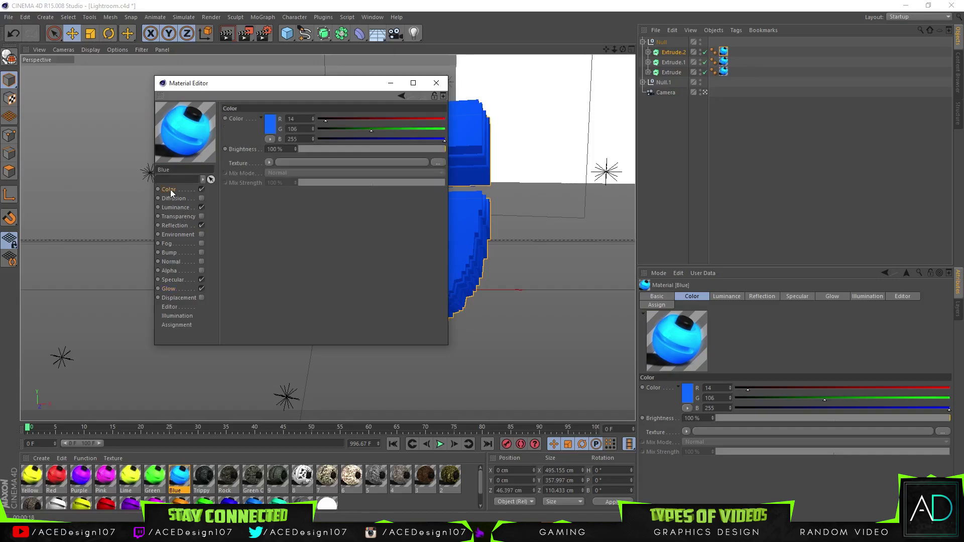
{"action": "left_click", "coordinate": [270, 163]}
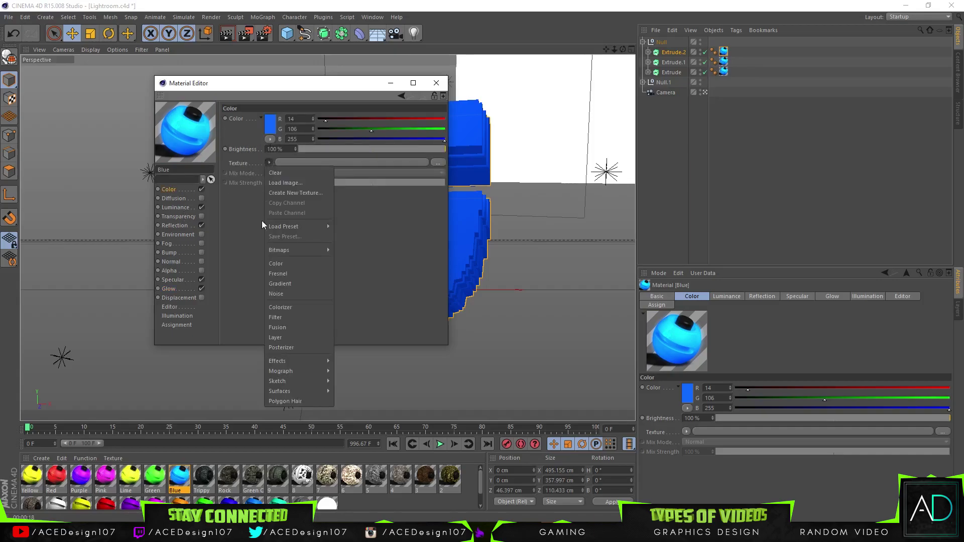
{"action": "left_click", "coordinate": [271, 274]}
{"action": "left_click", "coordinate": [270, 162]}
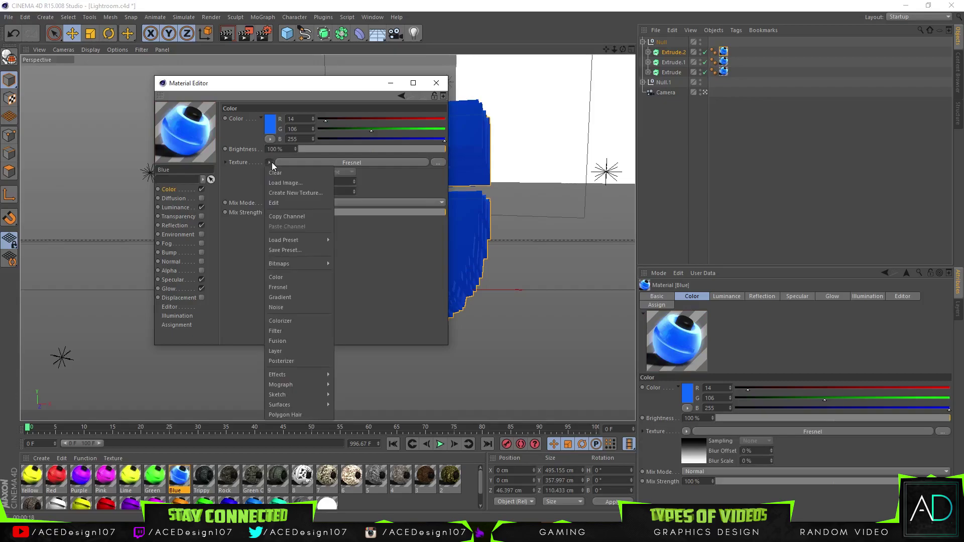
{"action": "left_click", "coordinate": [274, 296]}
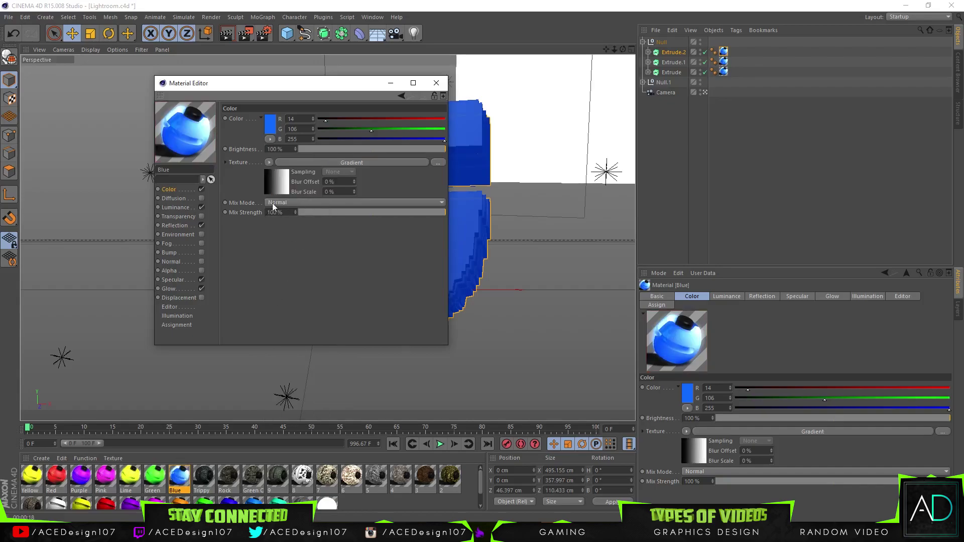
Set the mix strength of the Gradient texture in the Blue material's colour channel to 25%.
{"action": "left_click", "coordinate": [277, 185]}
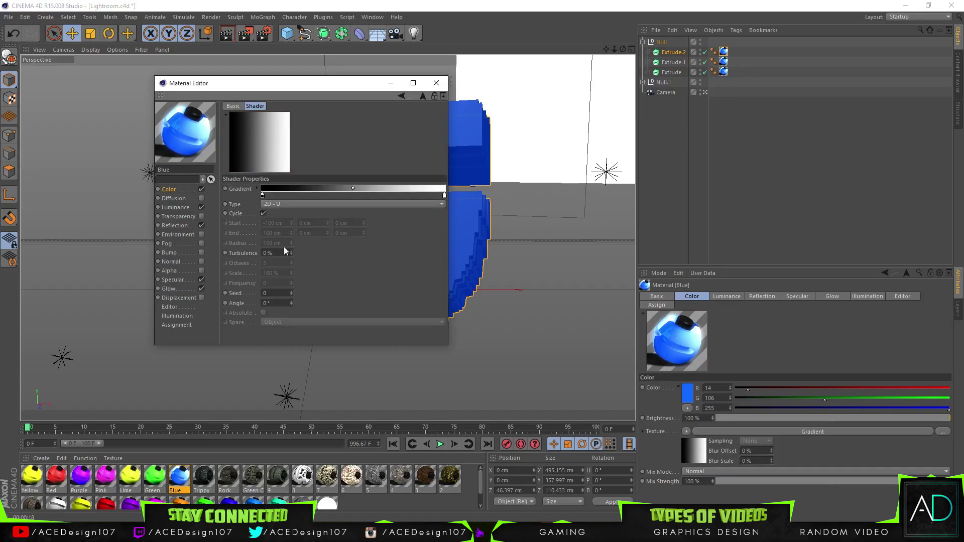
{"action": "left_click", "coordinate": [169, 190]}
{"action": "mouse_move", "coordinate": [318, 209]}
{"action": "left_mouse_down"}
{"action": "mouse_move", "coordinate": [305, 210]}
{"action": "mouse_move", "coordinate": [331, 213]}
{"action": "left_mouse_up"}
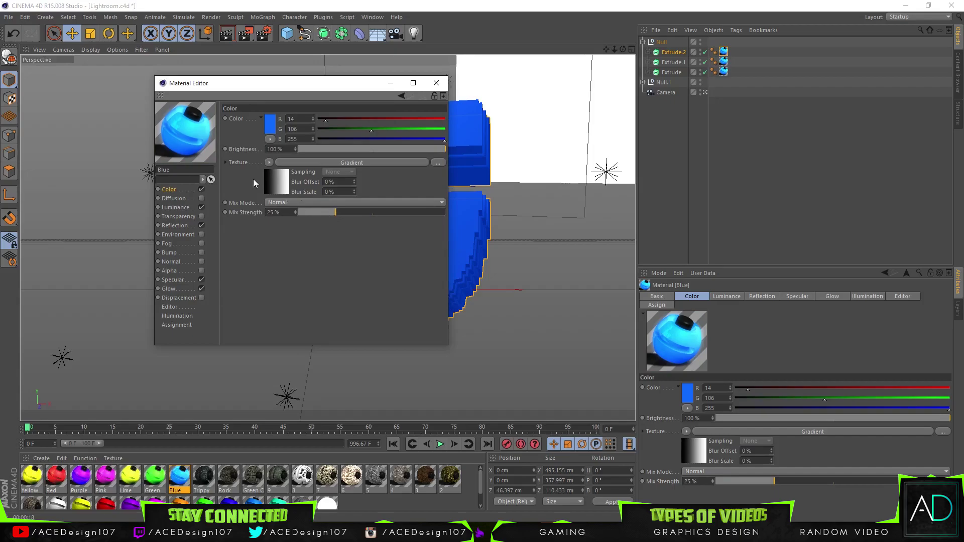
Set the mix strength of the Blue material's Gradient colour texture to 31% and render a preview in the viewport.
{"action": "left_click_drag", "start_coordinate": [312, 92], "coordinate": [727, 79]}
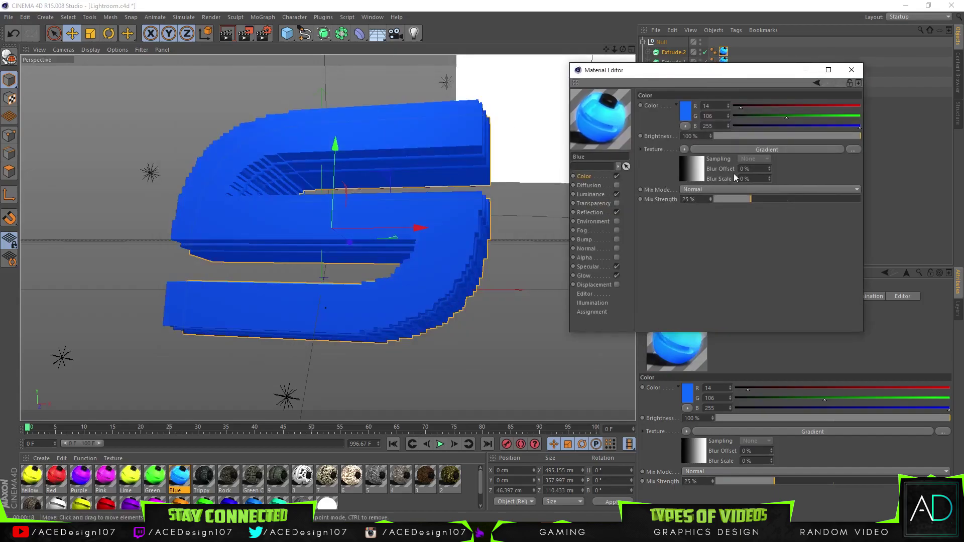
{"action": "left_click", "coordinate": [692, 160]}
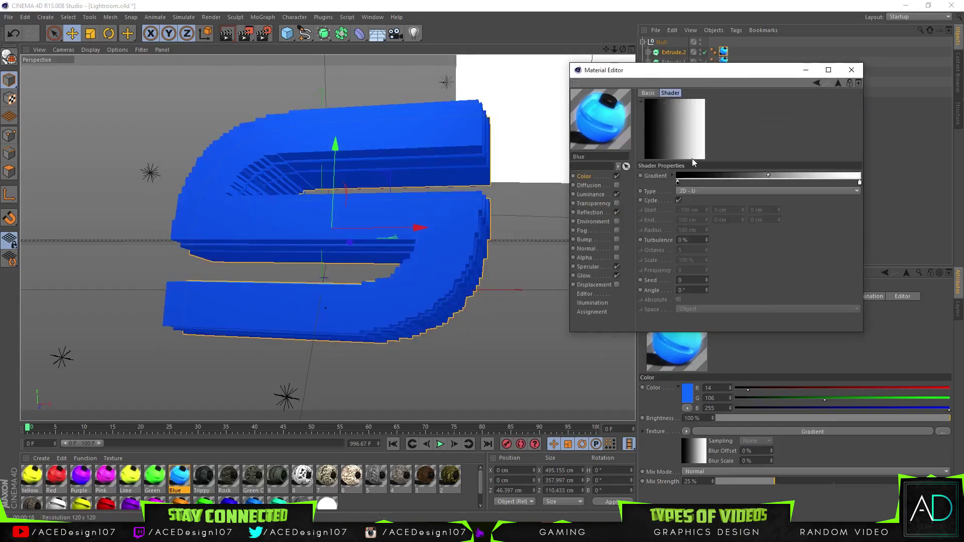
{"action": "left_click", "coordinate": [697, 191]}
{"action": "key", "text": "Escape"}
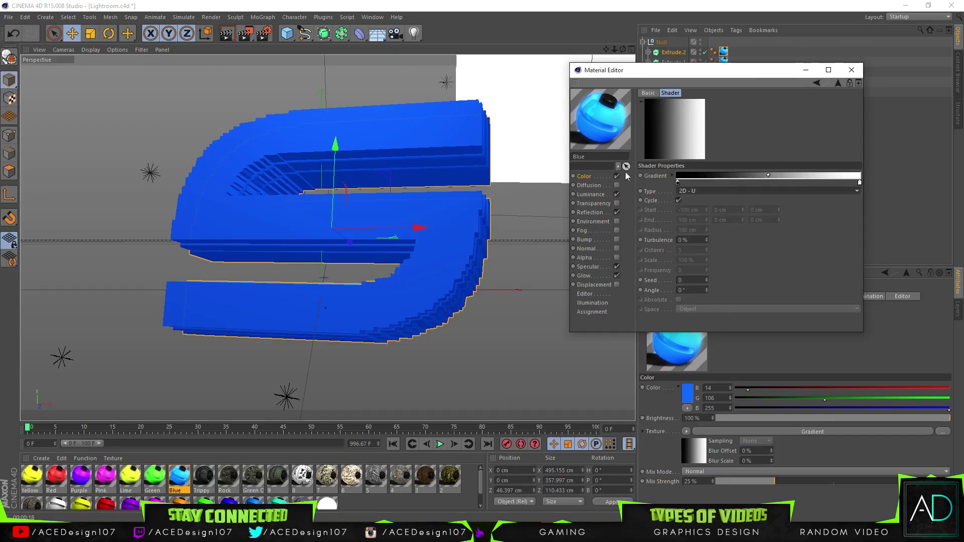
{"action": "left_click", "coordinate": [626, 167]}
{"action": "mouse_move", "coordinate": [746, 201]}
{"action": "left_mouse_down"}
{"action": "mouse_move", "coordinate": [814, 201]}
{"action": "mouse_move", "coordinate": [734, 197]}
{"action": "mouse_move", "coordinate": [759, 198]}
{"action": "left_mouse_up"}
{"action": "left_click", "coordinate": [851, 70]}
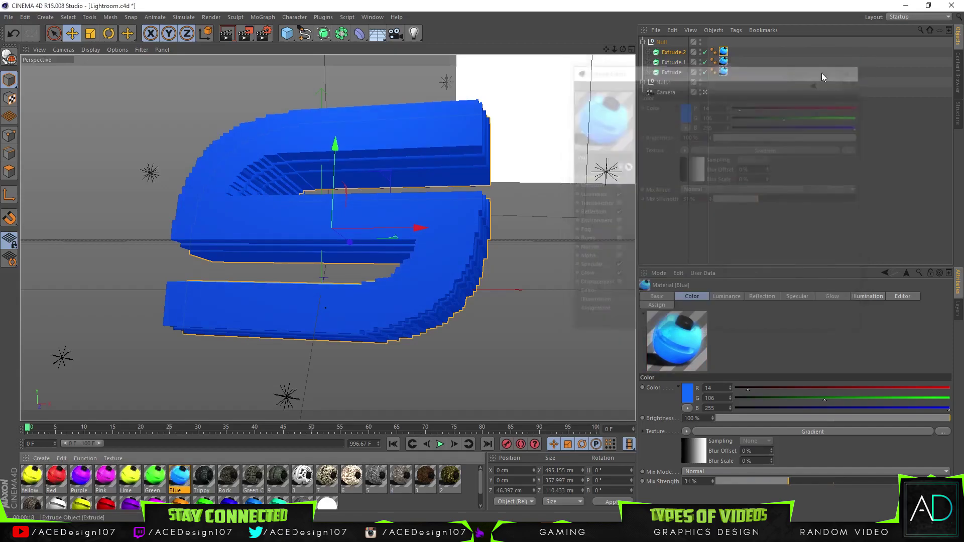
{"action": "left_click", "coordinate": [227, 33]}
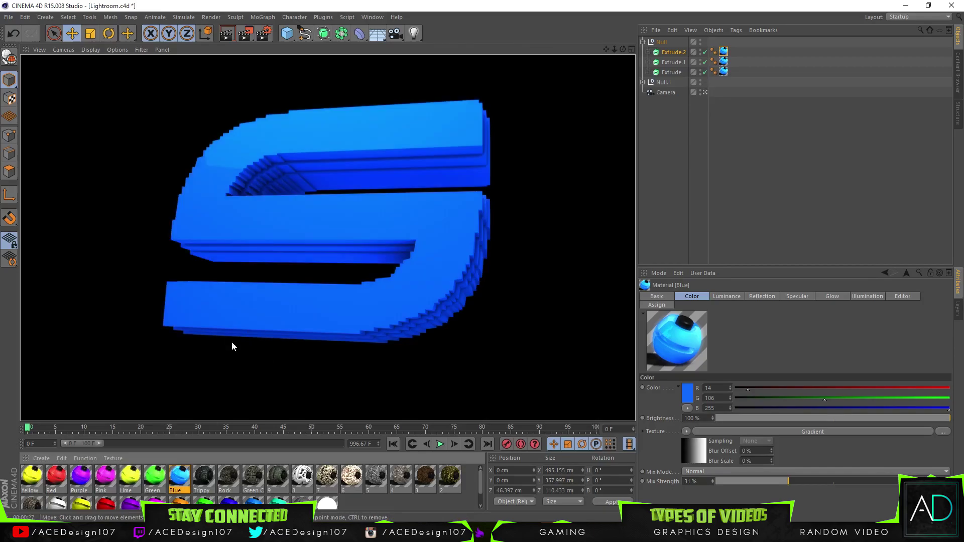
Open the Blue material for editing and disable its reflection channel.
{"action": "right_click", "coordinate": [179, 477]}
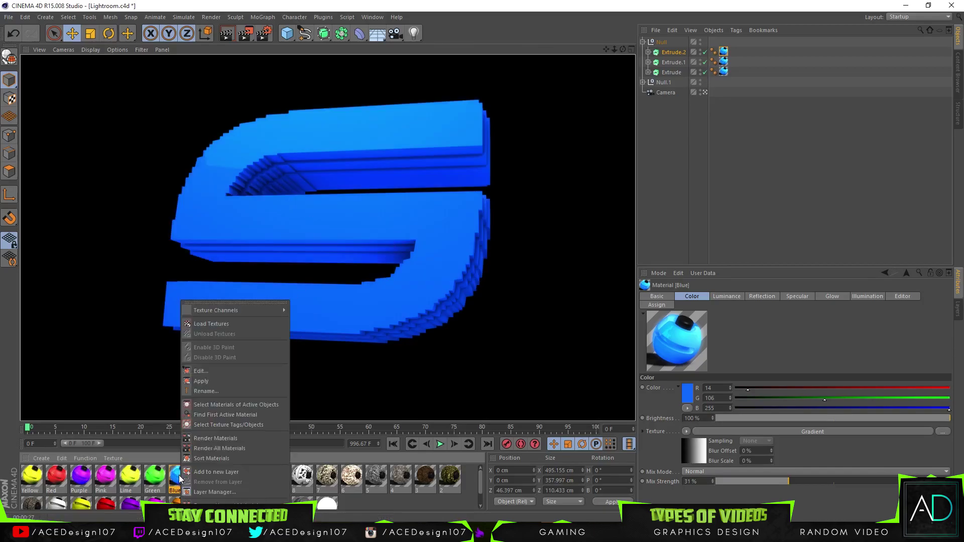
{"action": "left_click", "coordinate": [200, 371]}
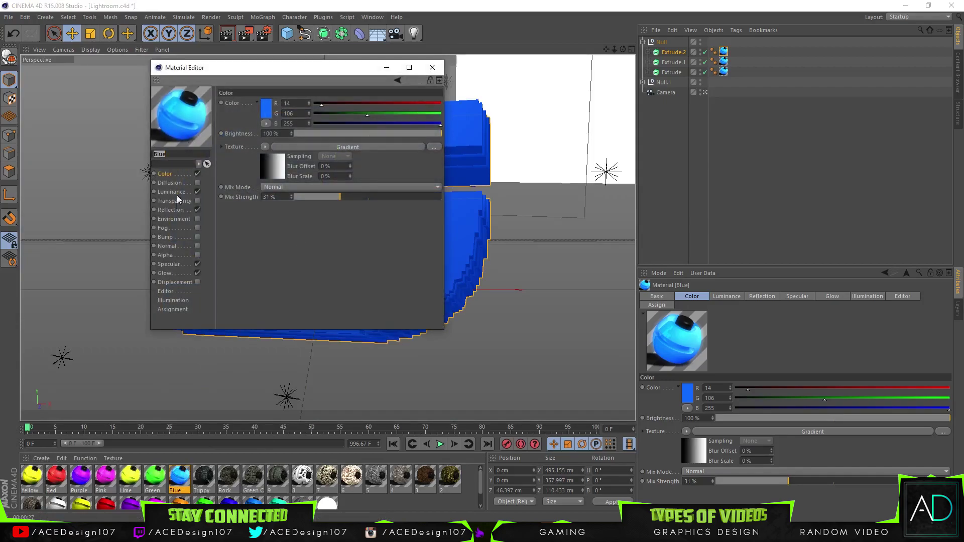
{"action": "left_click", "coordinate": [169, 201]}
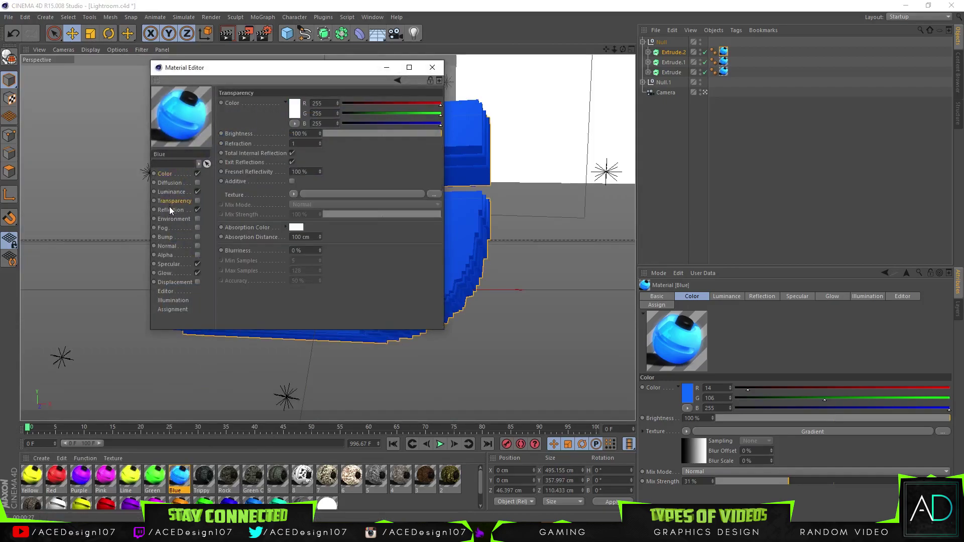
{"action": "left_click", "coordinate": [170, 210]}
{"action": "left_click_drag", "start_coordinate": [225, 72], "coordinate": [577, 59]}
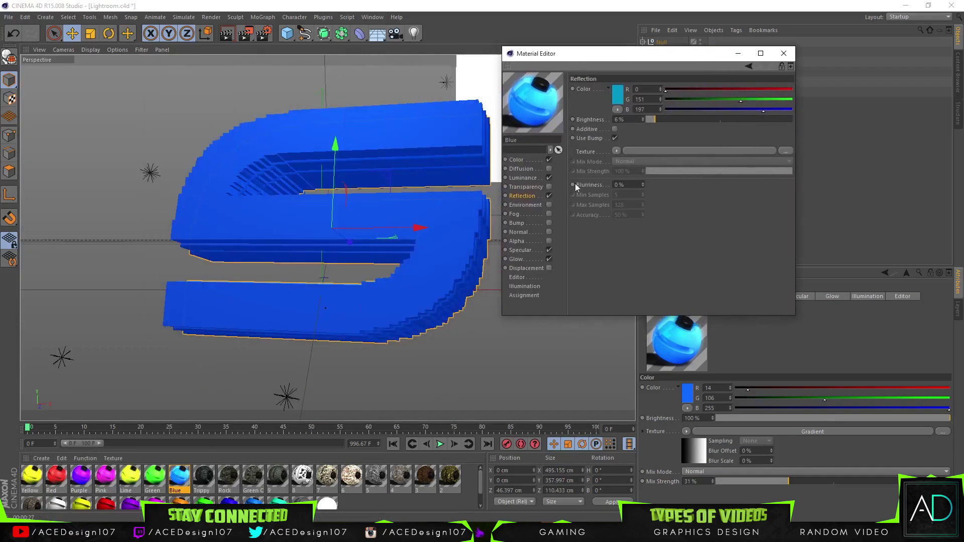
{"action": "left_click", "coordinate": [549, 196]}
Set the Blue material's glow to 95% inner strength, 74% outer strength and a 7 cm radius.
{"action": "left_click", "coordinate": [522, 260]}
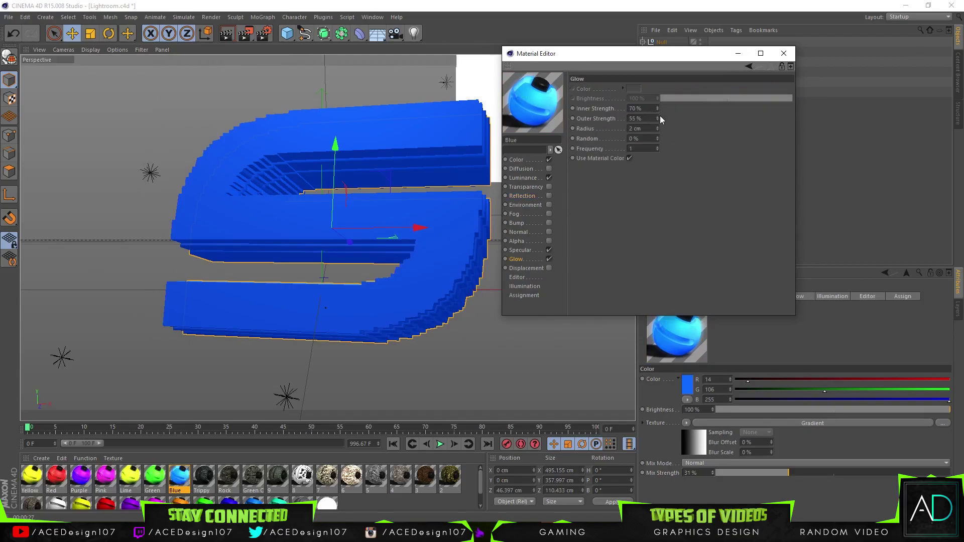
{"action": "mouse_move", "coordinate": [659, 117]}
{"action": "left_mouse_down"}
{"action": "mouse_move", "coordinate": [658, 105]}
{"action": "mouse_move", "coordinate": [656, 125]}
{"action": "left_mouse_up"}
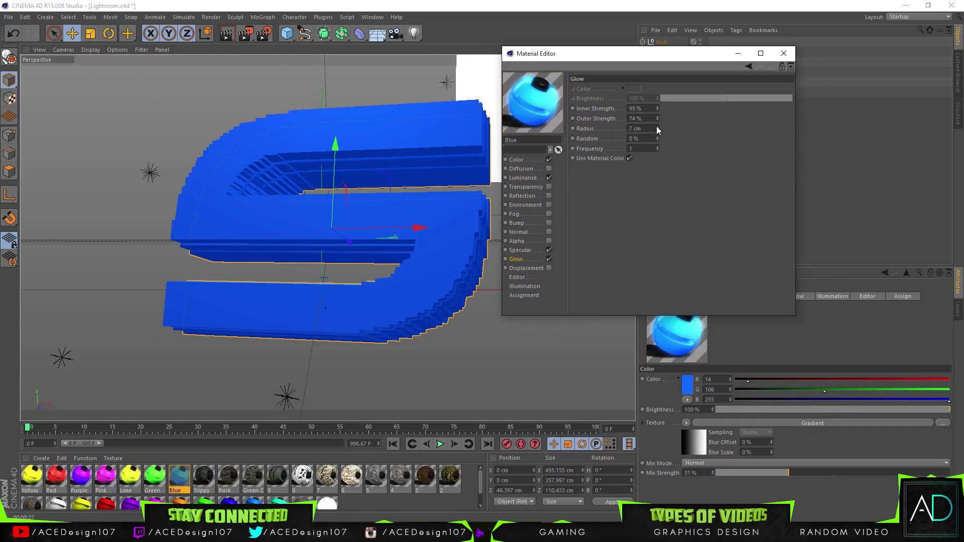
{"action": "left_click", "coordinate": [783, 54]}
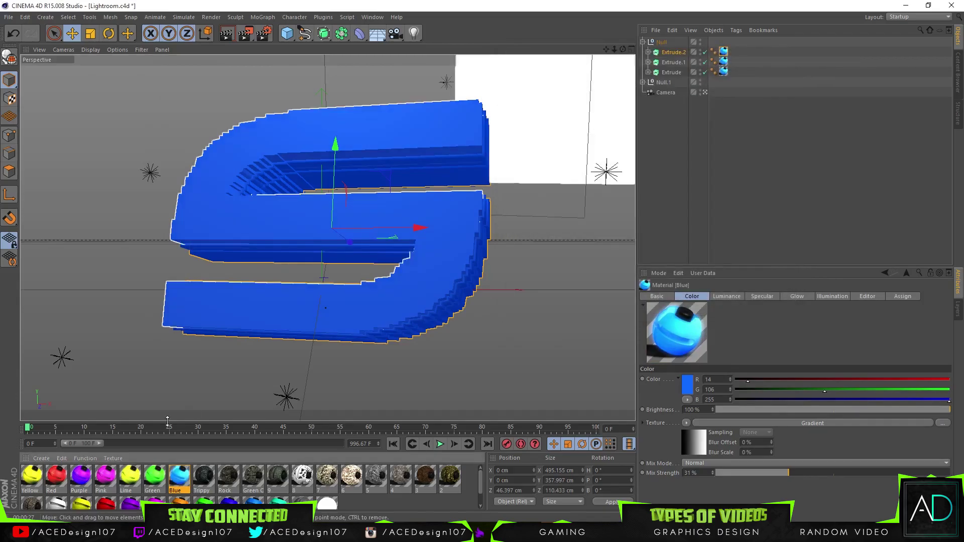
Reduce the Gradient texture's mix strength in the Blue material's colour channel to 17% and render a preview in the viewport.
{"action": "right_click", "coordinate": [178, 476]}
{"action": "left_click", "coordinate": [200, 373]}
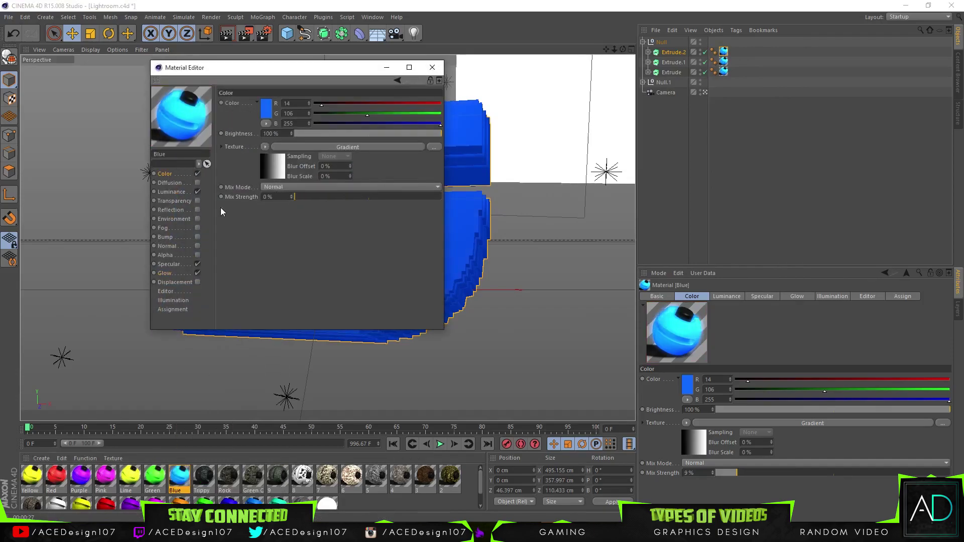
{"action": "left_click", "coordinate": [399, 196]}
{"action": "left_click_drag", "start_coordinate": [397, 200], "coordinate": [316, 198]}
{"action": "left_click", "coordinate": [431, 66]}
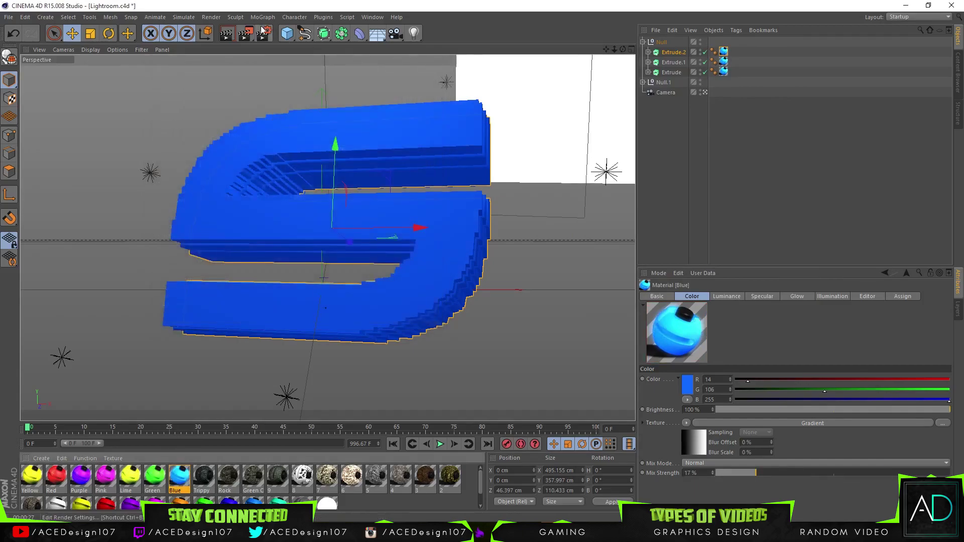
{"action": "left_click", "coordinate": [233, 36]}
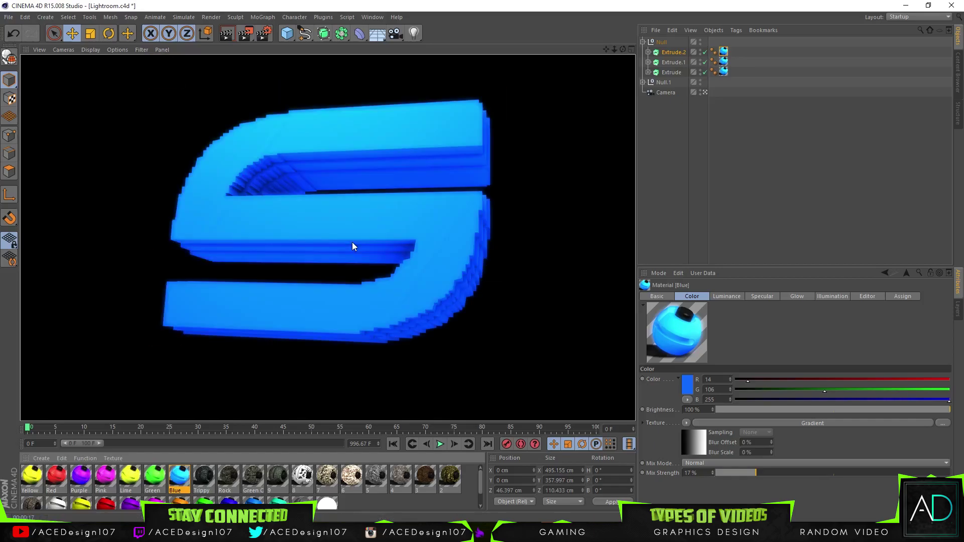
Reopen the Blue material, disable its glow and clear the Gradient texture from its colour channel.
{"action": "right_click", "coordinate": [185, 476]}
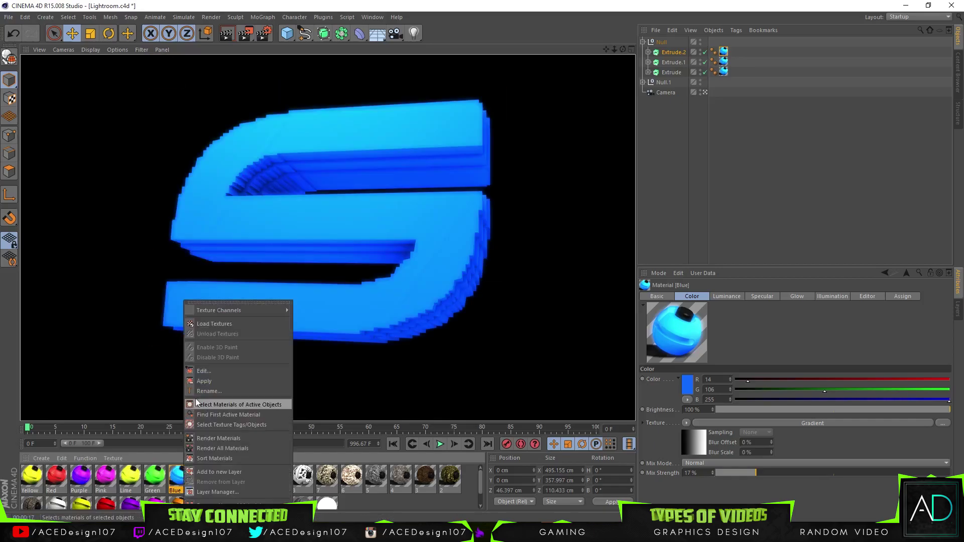
{"action": "left_click", "coordinate": [216, 373]}
{"action": "left_click", "coordinate": [177, 273]}
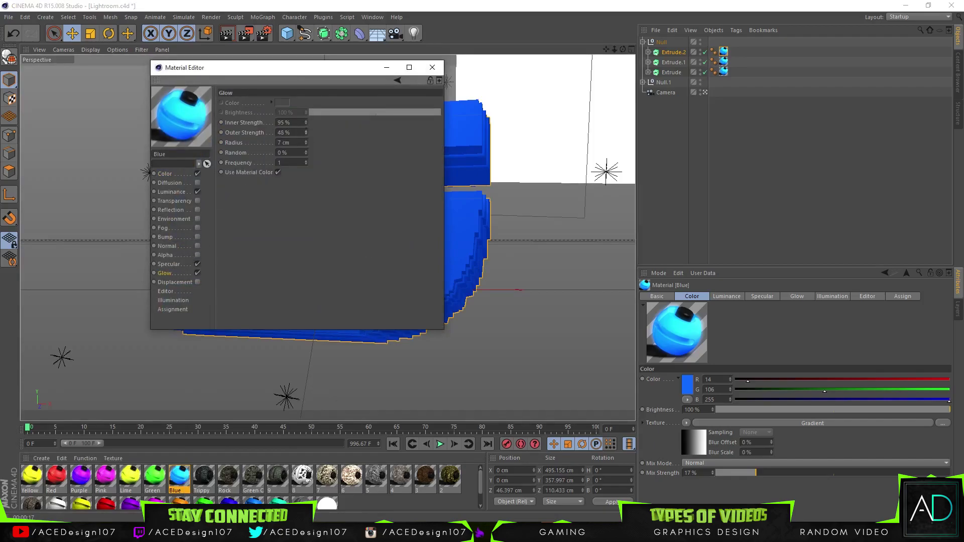
{"action": "left_click", "coordinate": [196, 273]}
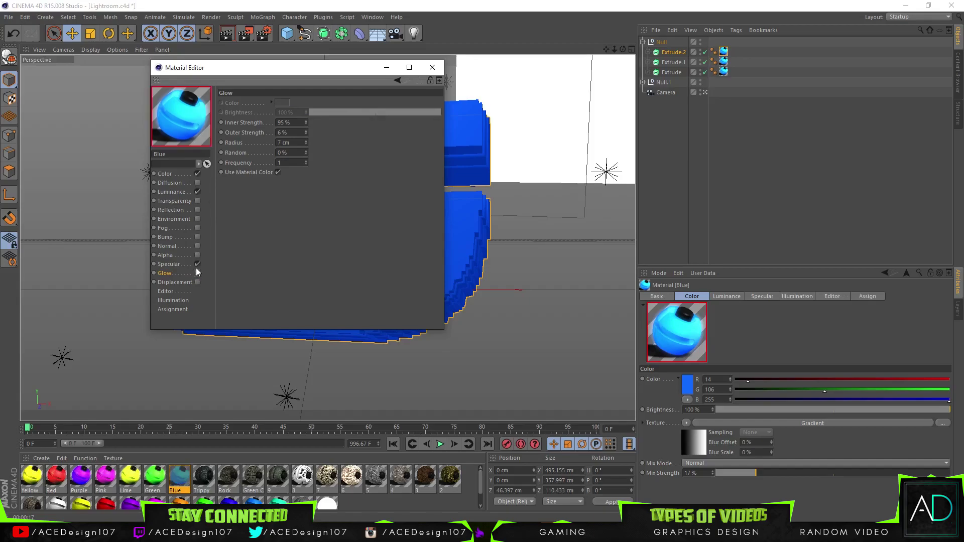
{"action": "left_click", "coordinate": [170, 174]}
{"action": "left_click_drag", "start_coordinate": [304, 196], "coordinate": [230, 201]}
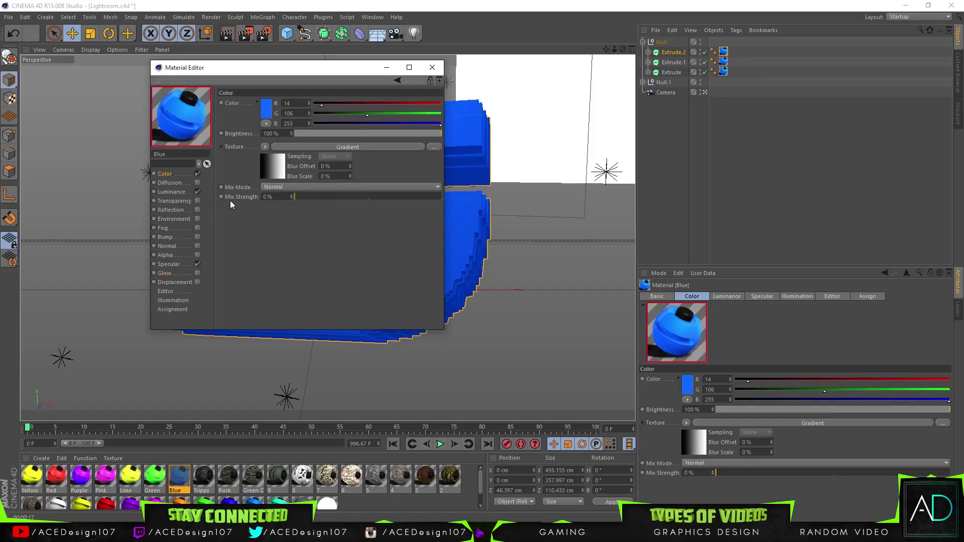
{"action": "left_click", "coordinate": [265, 146]}
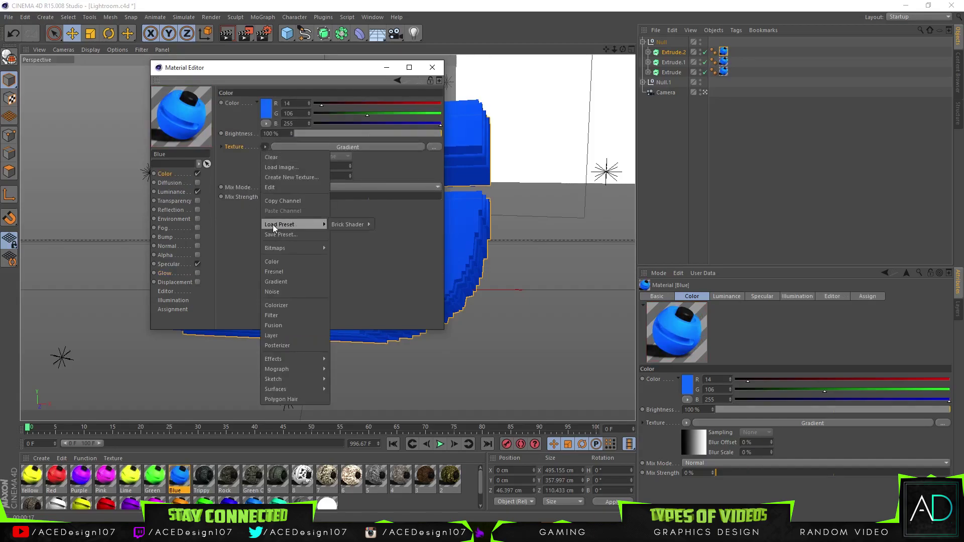
{"action": "left_click", "coordinate": [276, 157]}
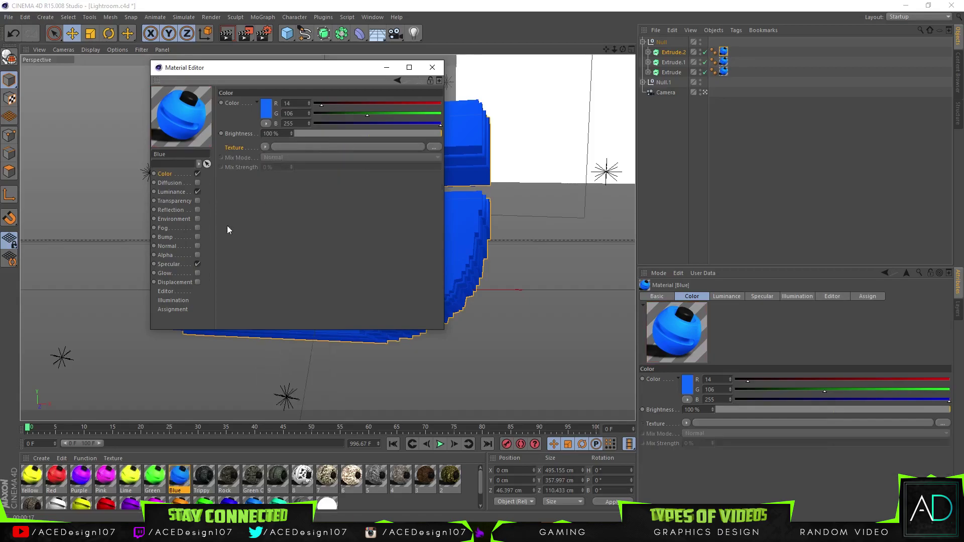
Re-enable the Blue material's glow with 100% inner strength and 1000% outer strength, and render a preview in the viewport.
{"action": "left_click", "coordinate": [167, 276]}
{"action": "left_click", "coordinate": [197, 273]}
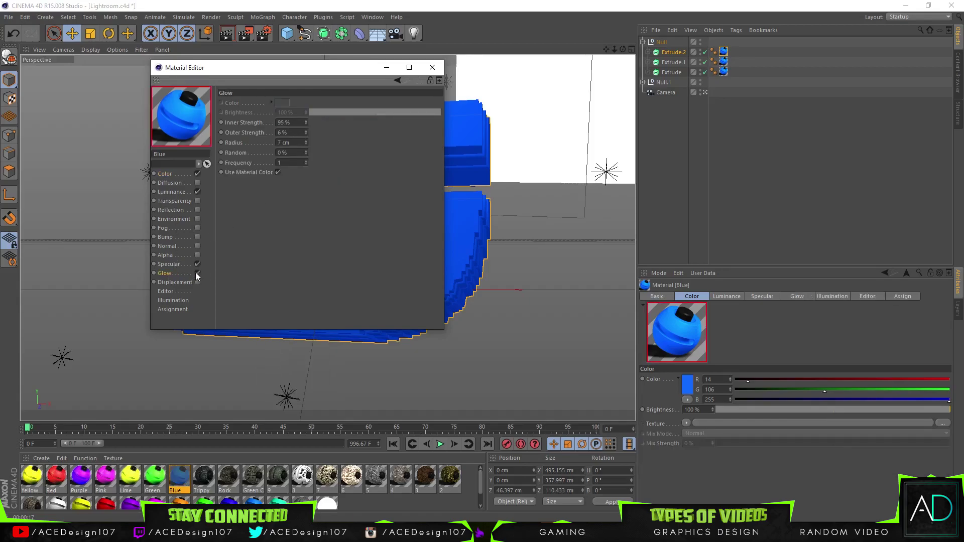
{"action": "left_click", "coordinate": [291, 122]}
{"action": "type", "text": "1"}
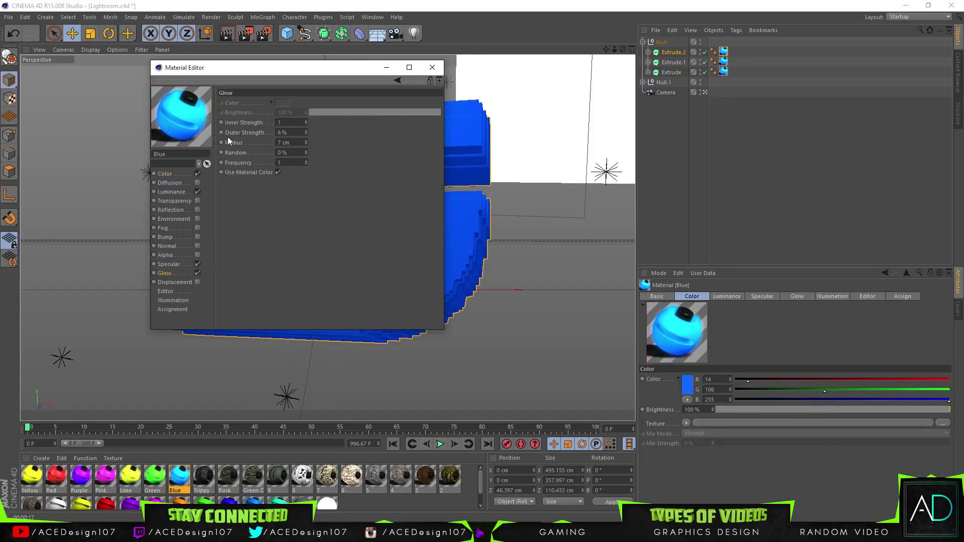
{"action": "type", "text": "00"}
{"action": "key", "text": "Tab"}
{"action": "type", "text": "1000"}
{"action": "key", "text": "Tab"}
{"action": "left_click", "coordinate": [293, 202]}
{"action": "left_click", "coordinate": [431, 67]}
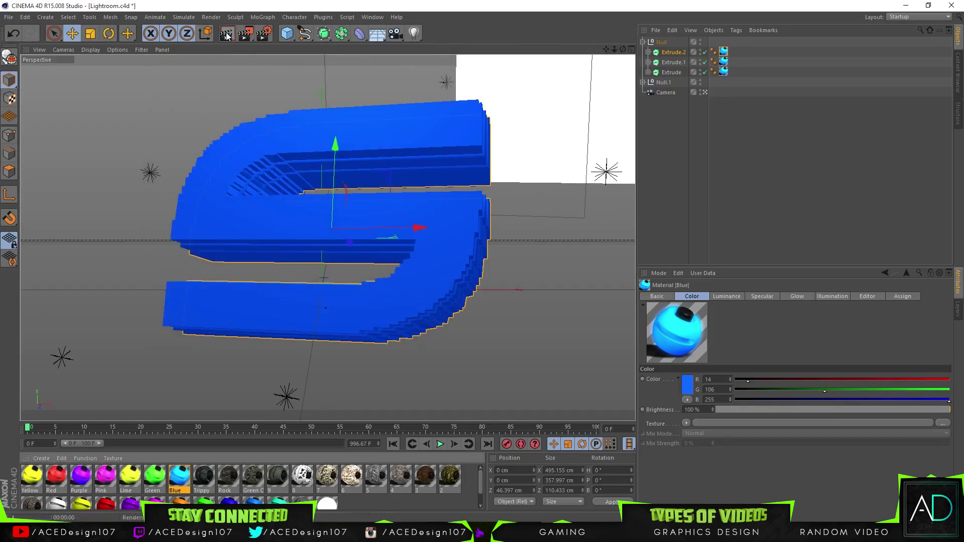
{"action": "left_click", "coordinate": [226, 33]}
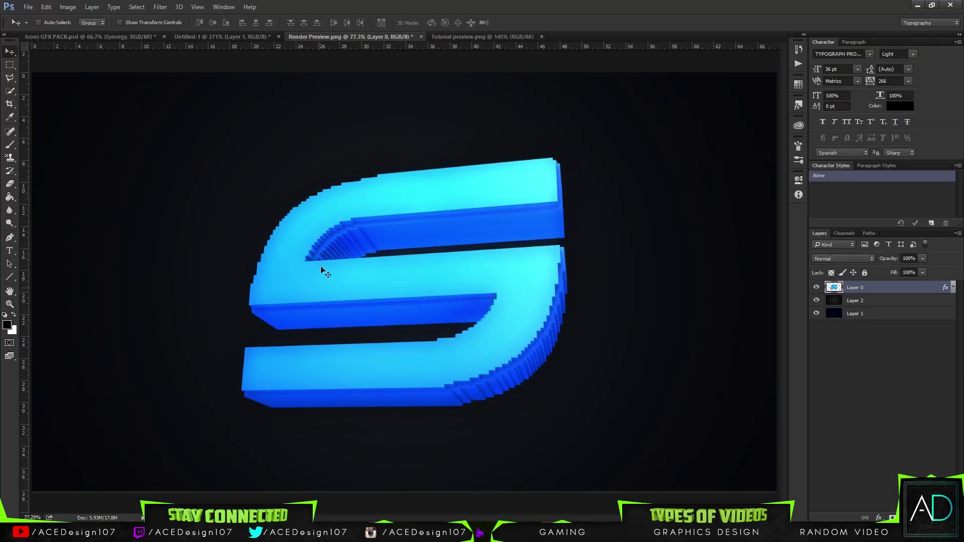
Switch to Photoshop, add a new layer above the logo in Render Preview.png and set up a white 328 px brush.
{"action": "key", "text": "ctrl+shift+n"}
{"action": "key", "text": "Return"}
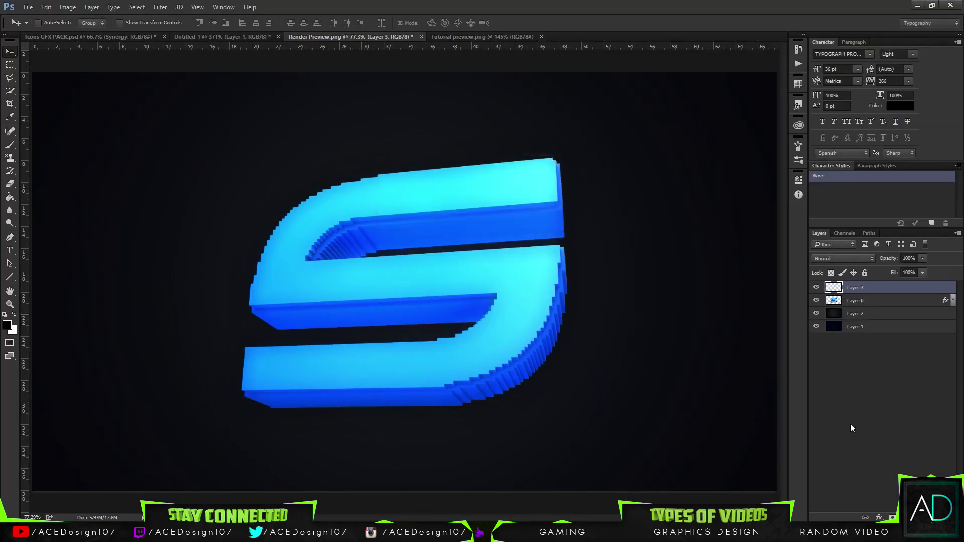
{"action": "key", "text": "b"}
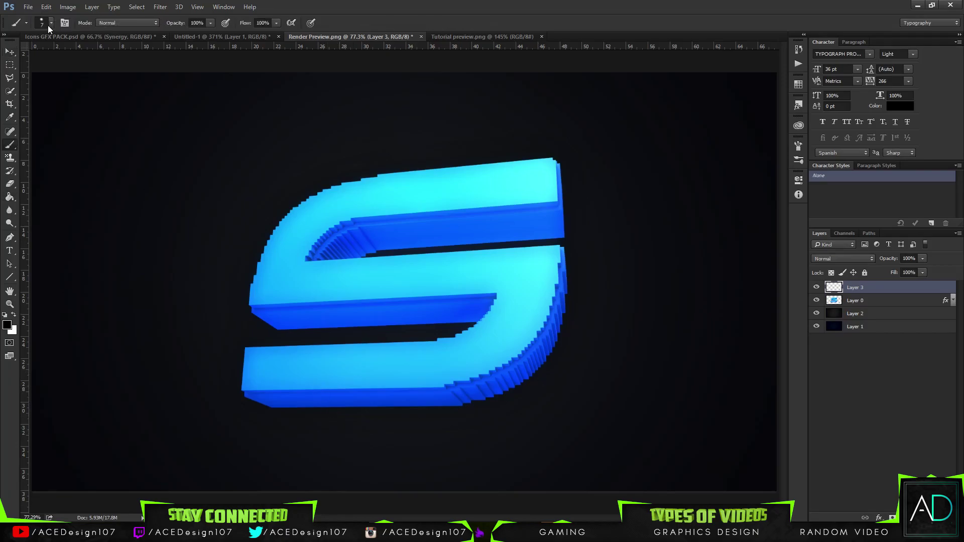
{"action": "left_click", "coordinate": [48, 25]}
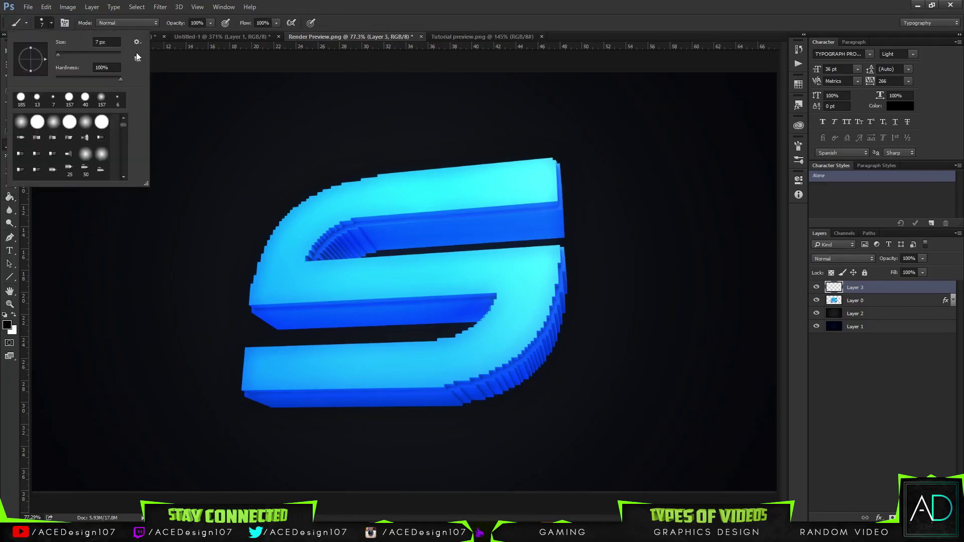
{"action": "left_click_drag", "start_coordinate": [103, 55], "coordinate": [108, 56]}
{"action": "left_click", "coordinate": [388, 38]}
{"action": "left_click", "coordinate": [14, 313]}
Give the brush a soft edge, trying single white dabs on the logo's lower bar and undoing them.
{"action": "left_click", "coordinate": [329, 366]}
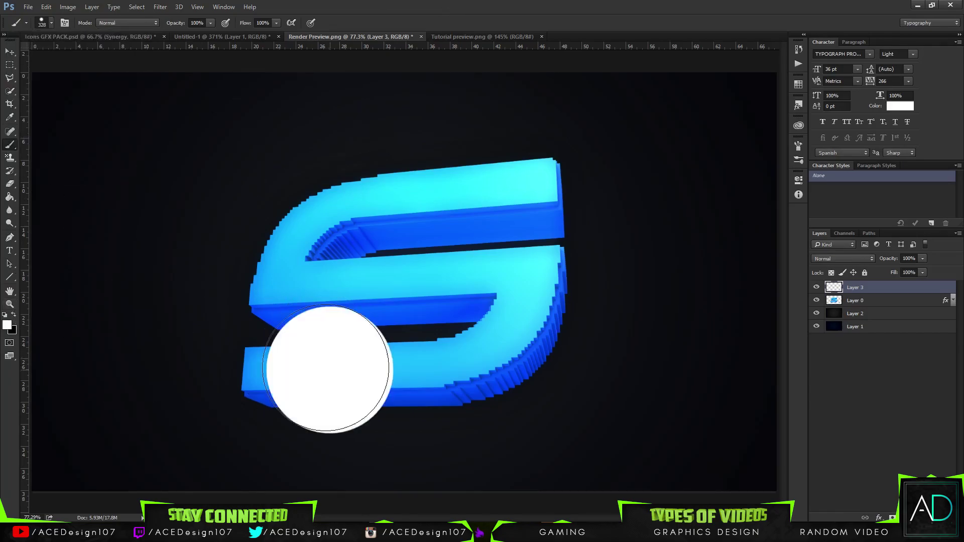
{"action": "key", "text": "ctrl+z"}
{"action": "left_click", "coordinate": [48, 23]}
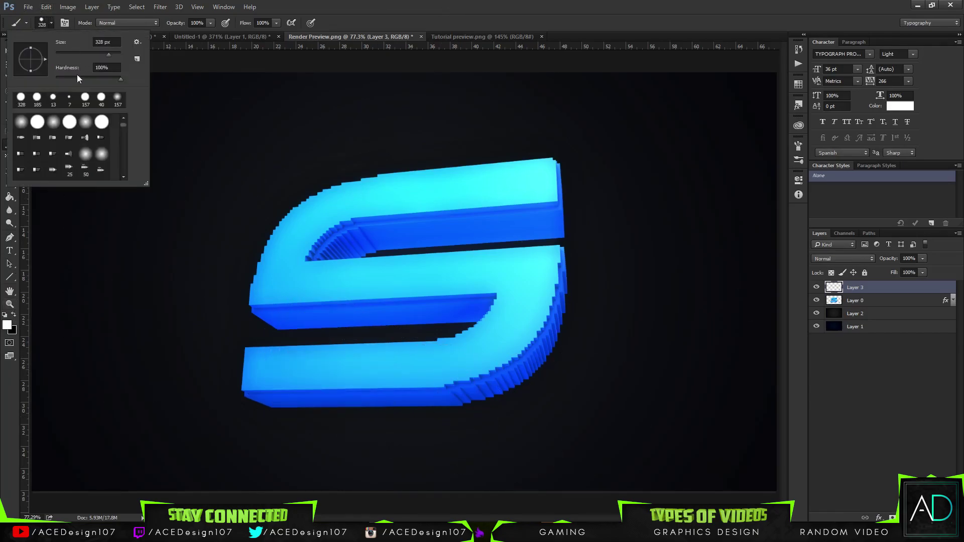
{"action": "left_click", "coordinate": [351, 389]}
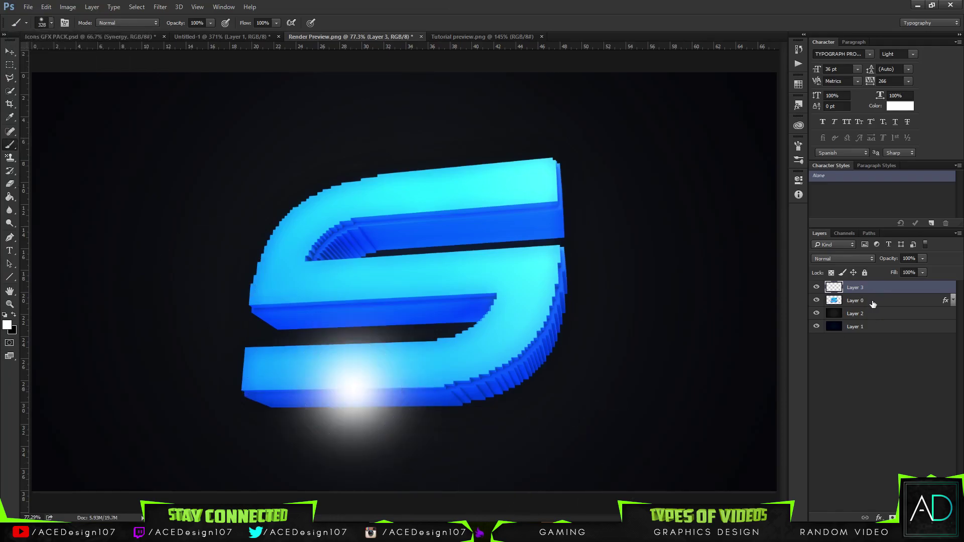
{"action": "key", "text": "ctrl+z"}
Load the logo layer's outline as a selection, then try a soft white dab inside its lower bar and undo it.
{"action": "left_click", "coordinate": [834, 301]}
{"action": "double_click", "coordinate": [834, 301]}
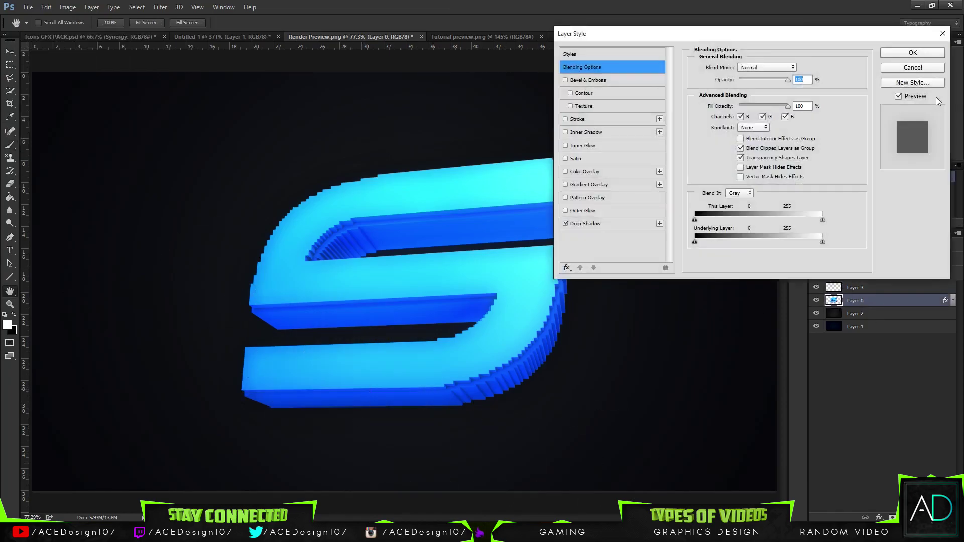
{"action": "left_click", "coordinate": [899, 74]}
{"action": "left_click", "coordinate": [834, 301], "text": "ctrl"}
{"action": "left_click", "coordinate": [420, 372]}
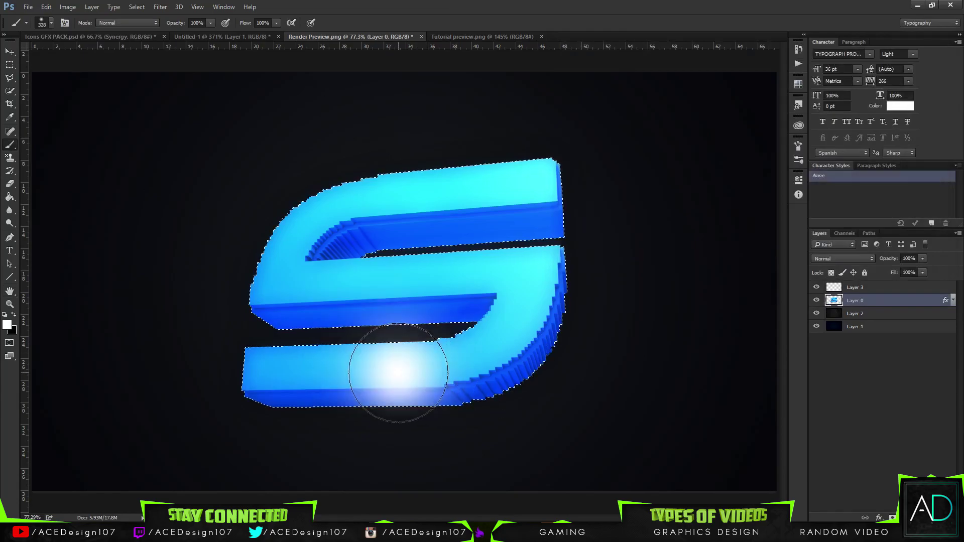
{"action": "key", "text": "ctrl+z"}
Dab soft white highlights along the selected logo's outer edges and corners, undoing unwanted dabs, and deselect the outline.
{"action": "left_click", "coordinate": [245, 444]}
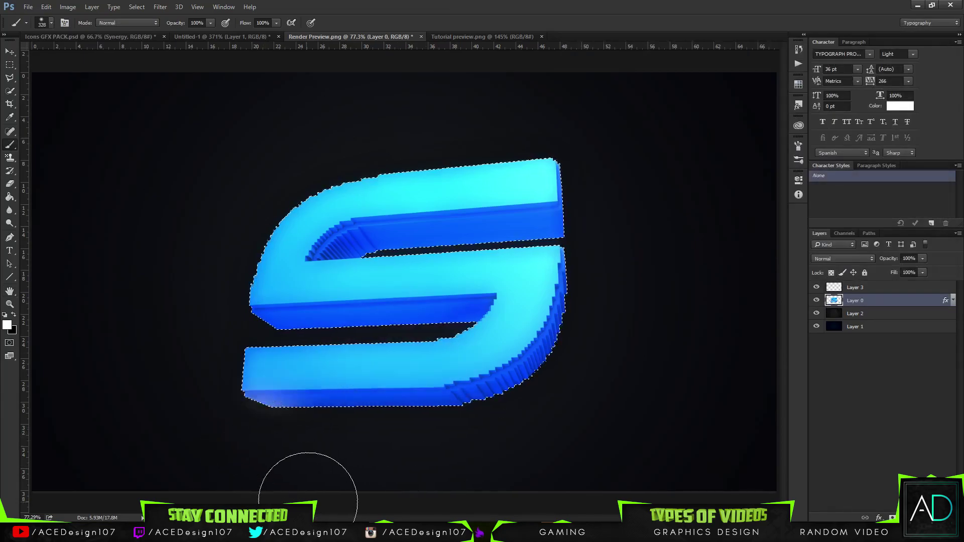
{"action": "left_click", "coordinate": [525, 409]}
{"action": "key", "text": "ctrl+z"}
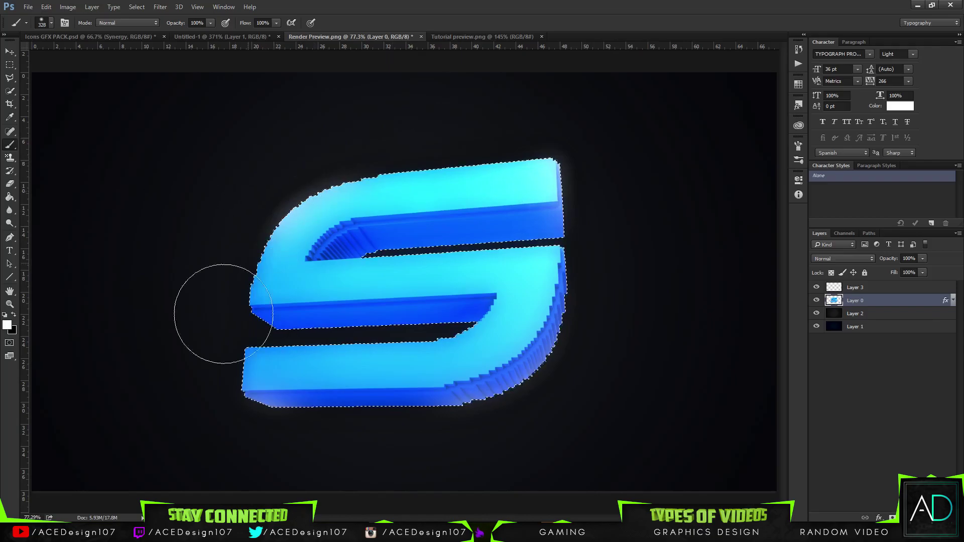
{"action": "left_click", "coordinate": [292, 257]}
{"action": "key", "text": "ctrl+z"}
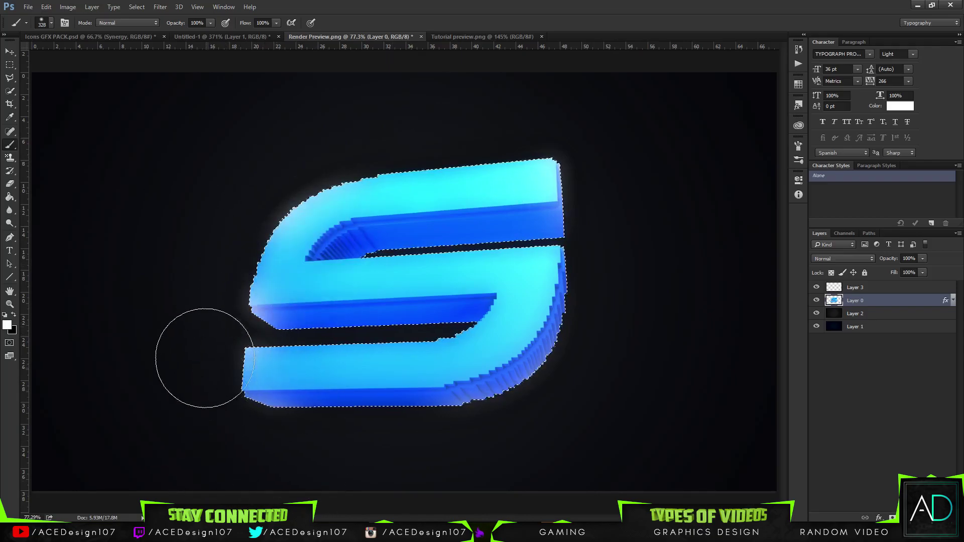
{"action": "key", "text": "ctrl+d"}
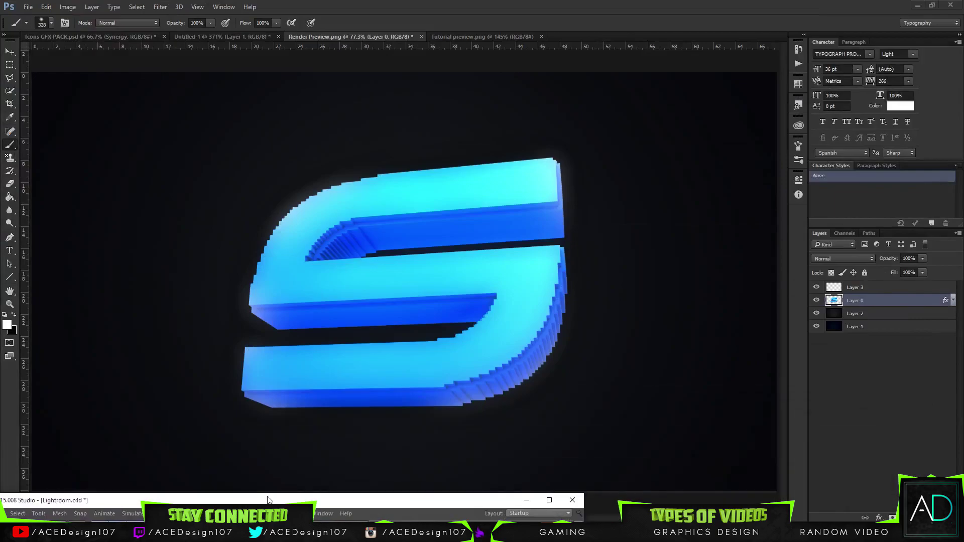
Switch to Cinema 4D and set the Blue material's glow inner strength to 80%.
{"action": "left_click_drag", "start_coordinate": [495, 123], "coordinate": [446, 2]}
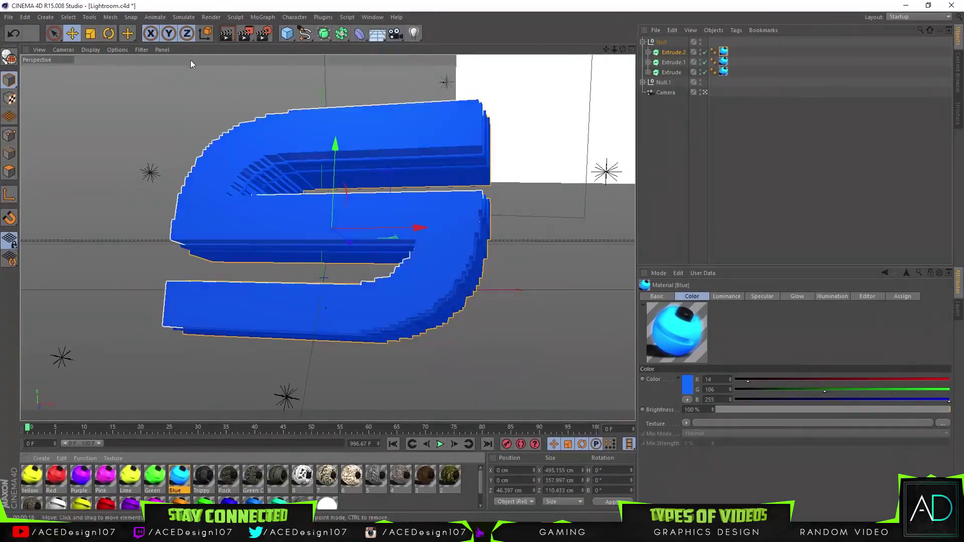
{"action": "right_click", "coordinate": [189, 475]}
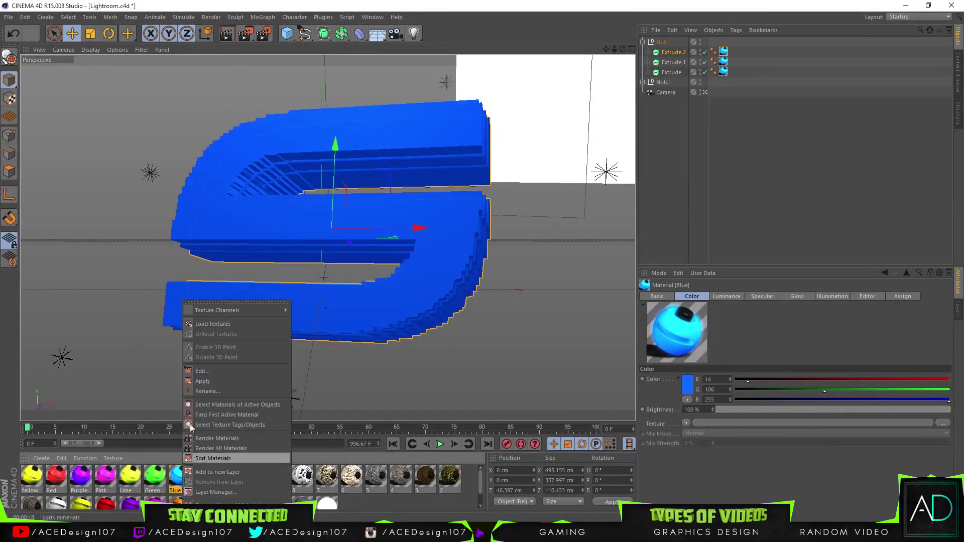
{"action": "left_click", "coordinate": [196, 371]}
{"action": "left_click", "coordinate": [254, 218]}
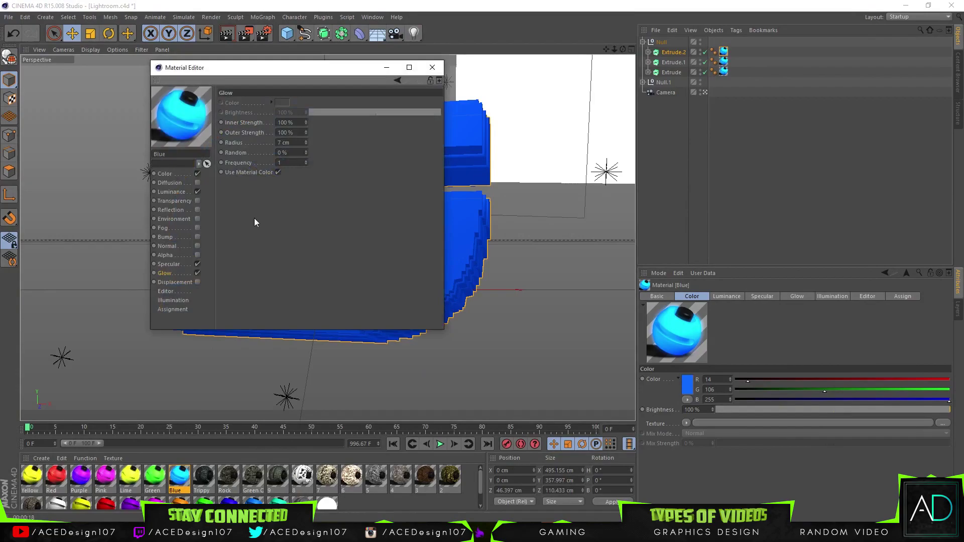
{"action": "double_click", "coordinate": [303, 123]}
{"action": "type", "text": "80"}
{"action": "key", "text": "Tab"}
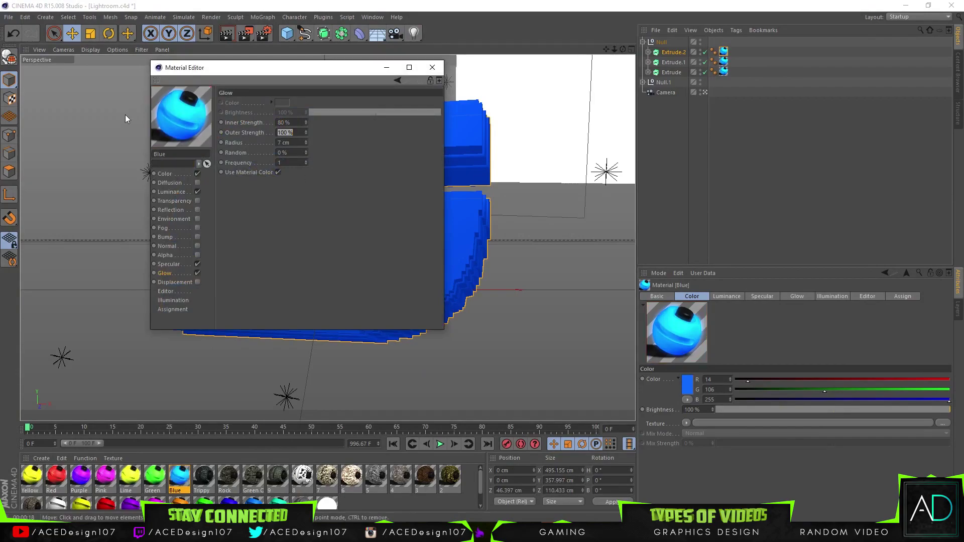
Change the Blue material's color to RGB 14, 190, 255 and render a preview in the viewport.
{"action": "left_click", "coordinate": [173, 174]}
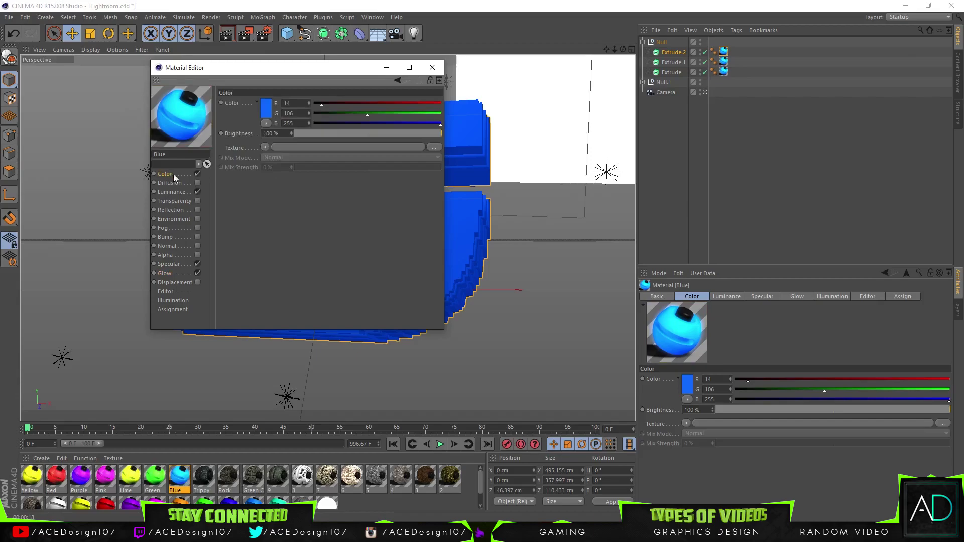
{"action": "left_click", "coordinate": [266, 108]}
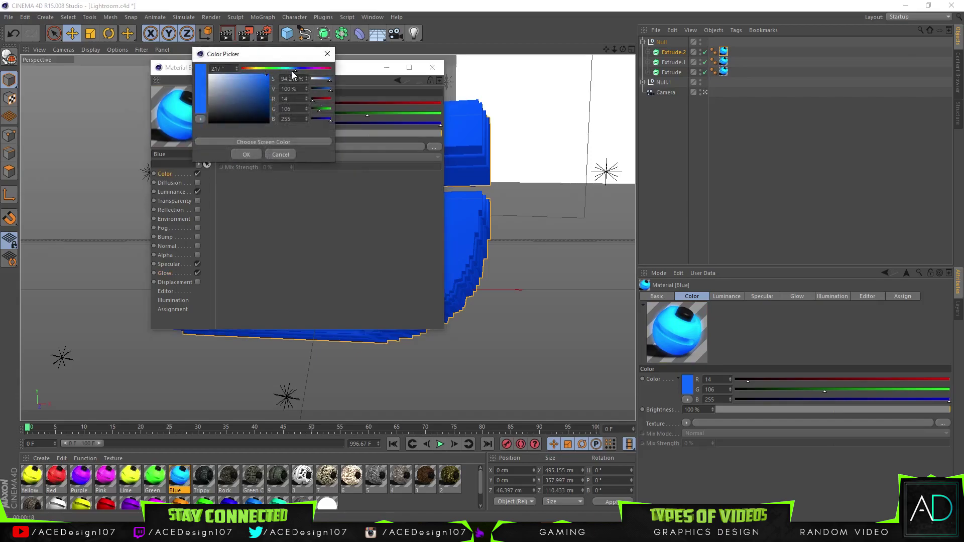
{"action": "left_click_drag", "start_coordinate": [293, 70], "coordinate": [292, 69]}
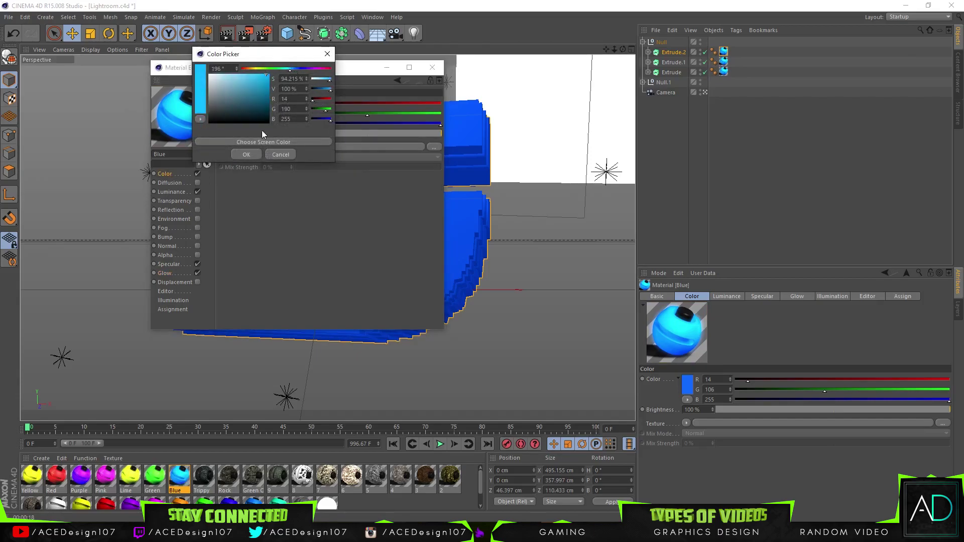
{"action": "left_click", "coordinate": [246, 154]}
{"action": "left_click", "coordinate": [426, 64]}
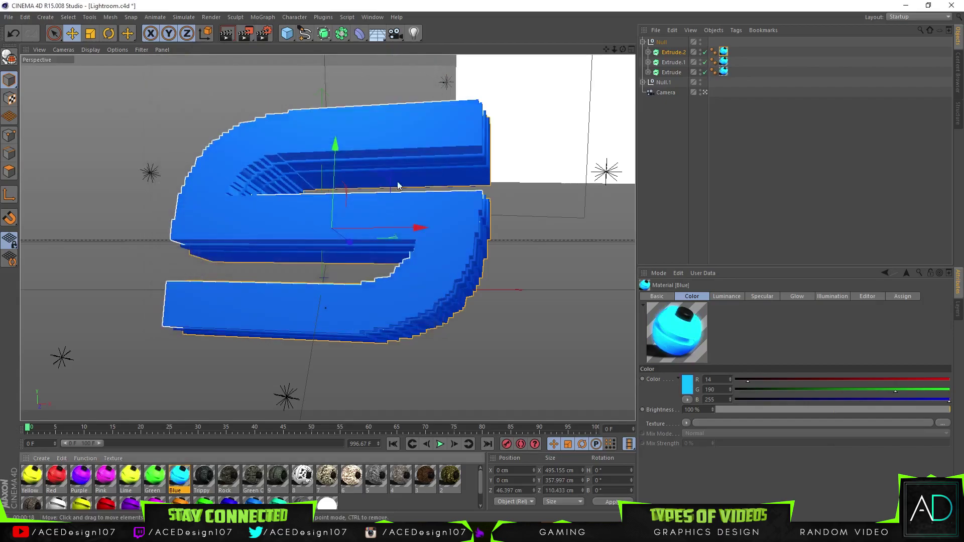
{"action": "left_click", "coordinate": [225, 34]}
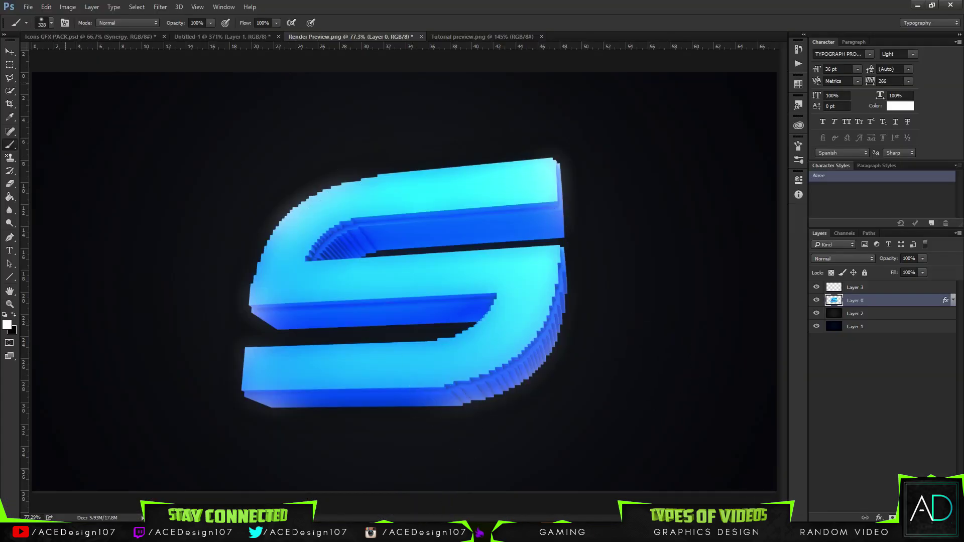
In Photoshop's Render Preview.png, delete the logo layer (Layer 0) and the highlight layer above it (Layer 3).
{"action": "left_click", "coordinate": [9, 52]}
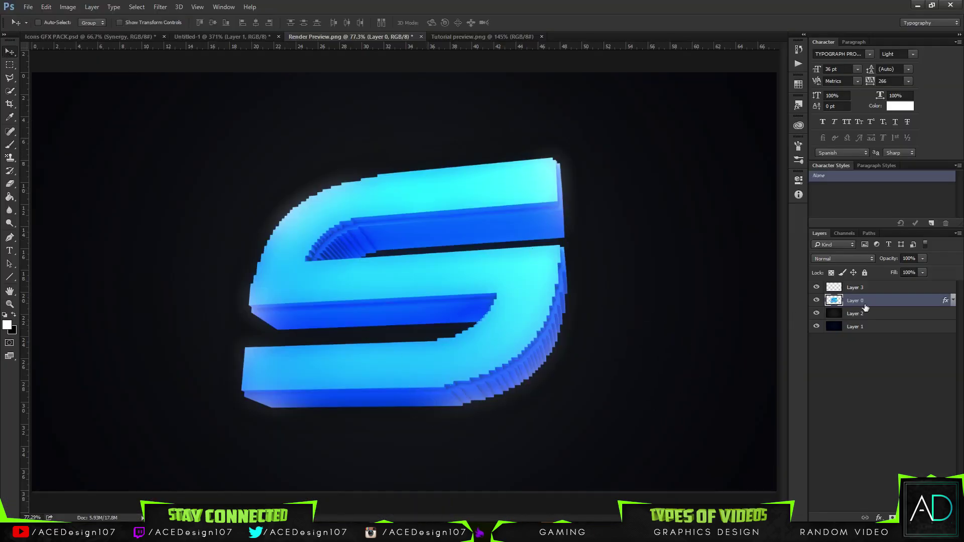
{"action": "key", "text": "Delete"}
{"action": "left_click", "coordinate": [887, 288]}
{"action": "key", "text": "Delete"}
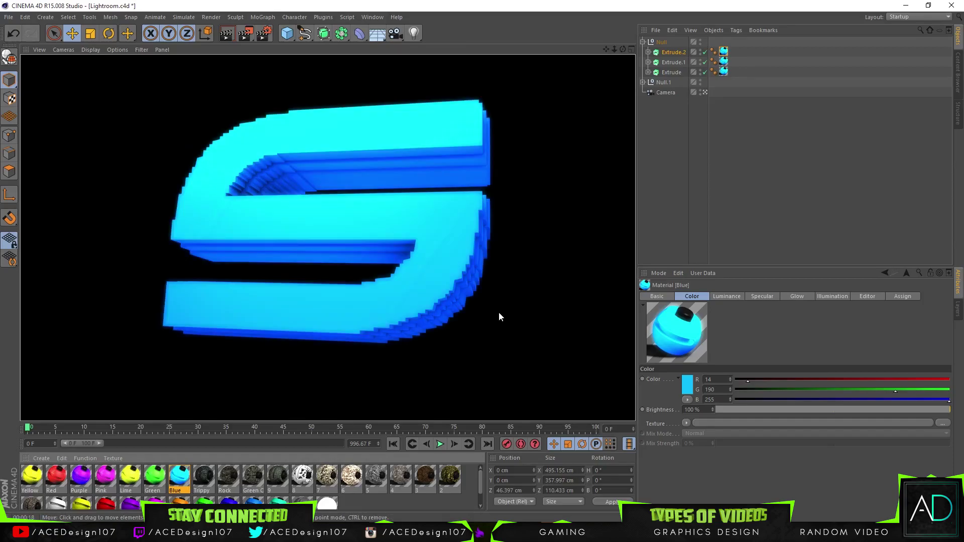
Examine the Cinema 4D render settings for output size, save format, object glow, global illumination, ambient occlusion and general options.
{"action": "left_click", "coordinate": [256, 32]}
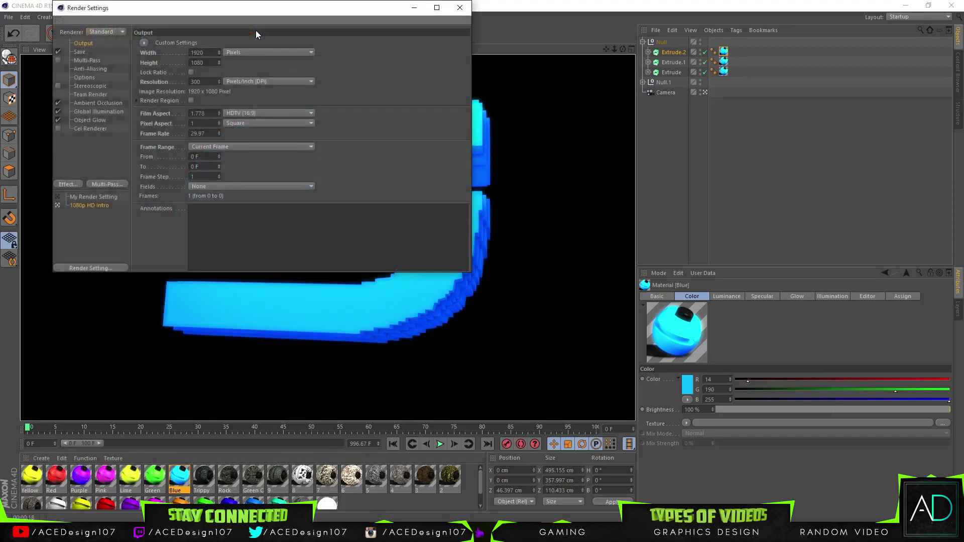
{"action": "left_click", "coordinate": [75, 44]}
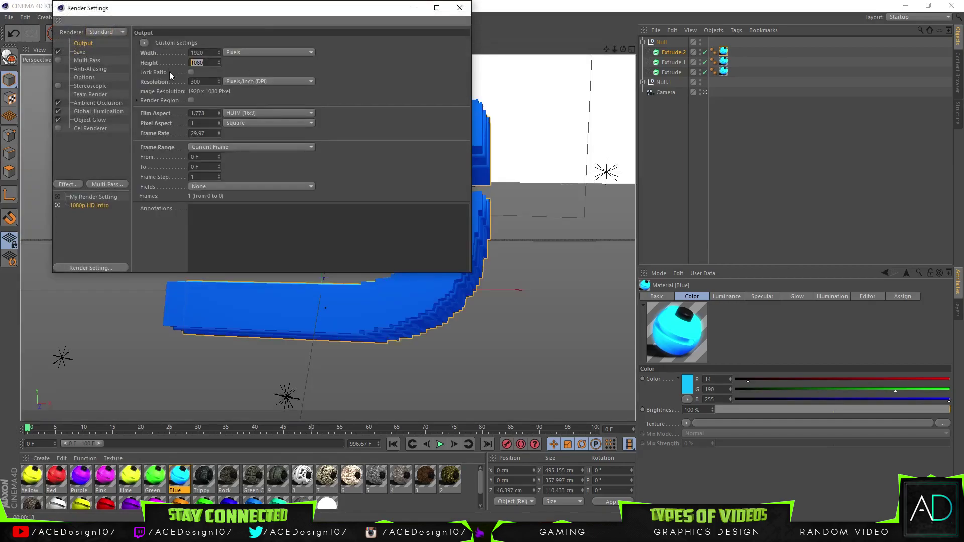
{"action": "left_click", "coordinate": [78, 53]}
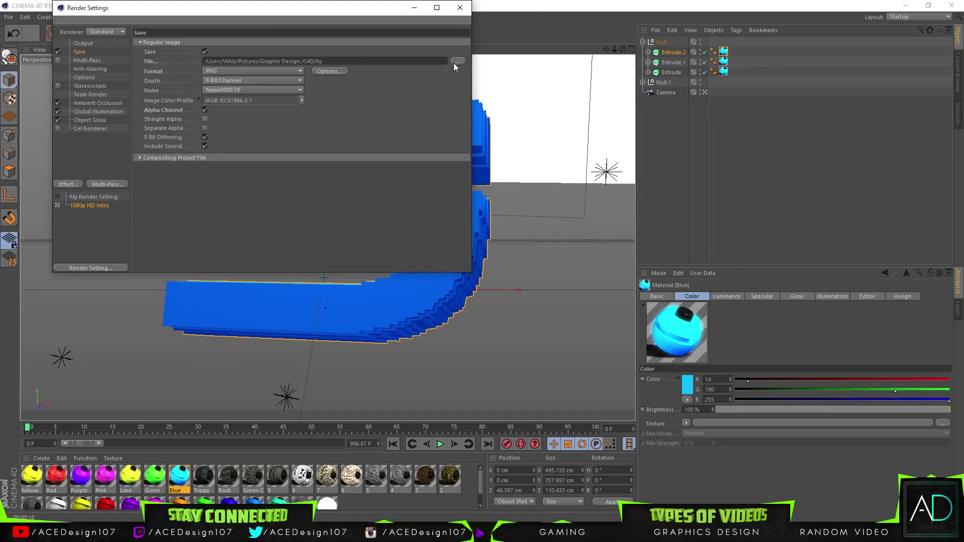
{"action": "left_click", "coordinate": [243, 72]}
{"action": "left_click", "coordinate": [240, 70]}
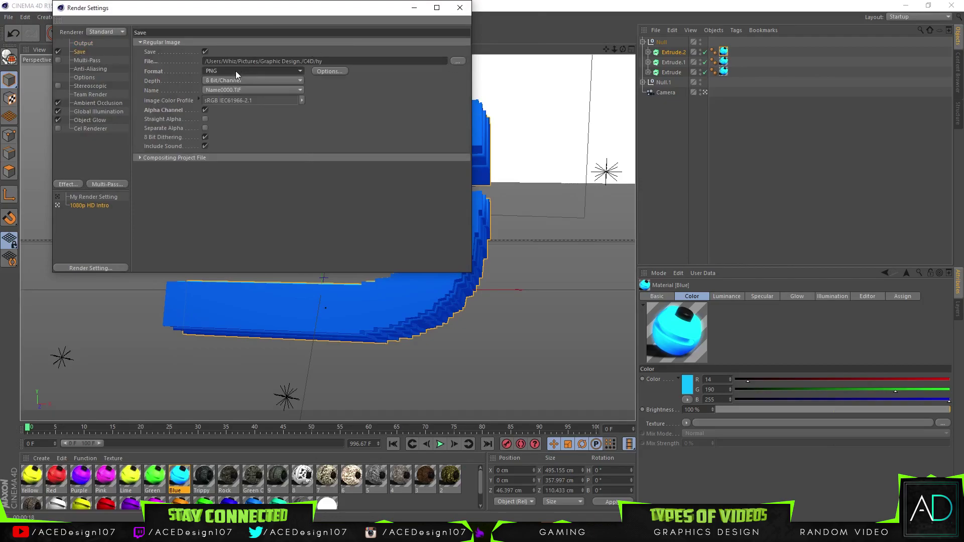
{"action": "left_click", "coordinate": [86, 121]}
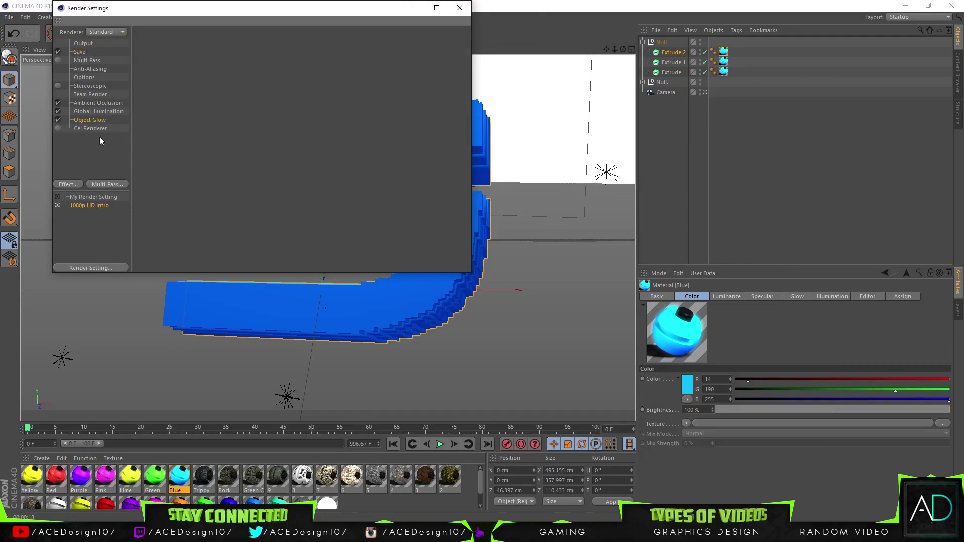
{"action": "left_click", "coordinate": [86, 114]}
{"action": "left_click", "coordinate": [83, 105]}
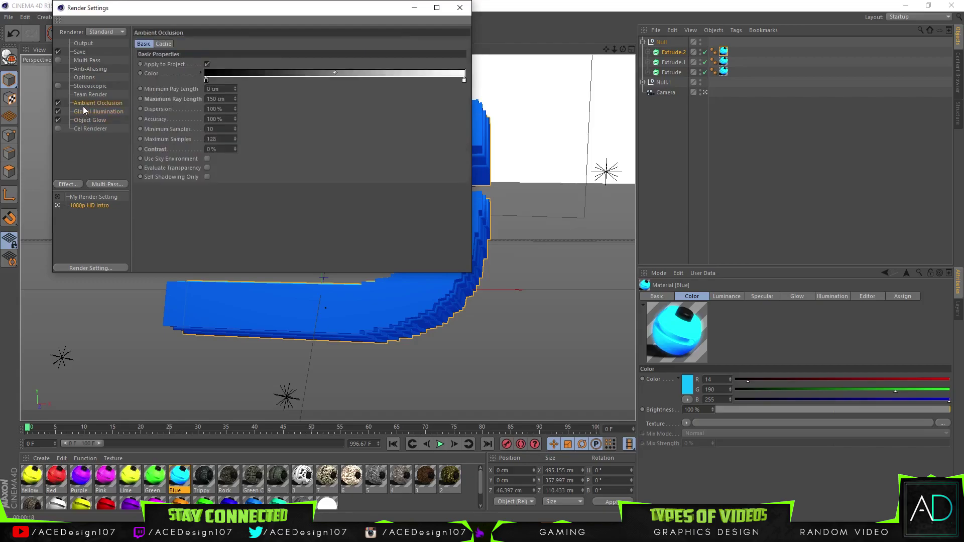
{"action": "left_click", "coordinate": [83, 77]}
{"action": "left_click", "coordinate": [86, 68]}
{"action": "left_click", "coordinate": [81, 78]}
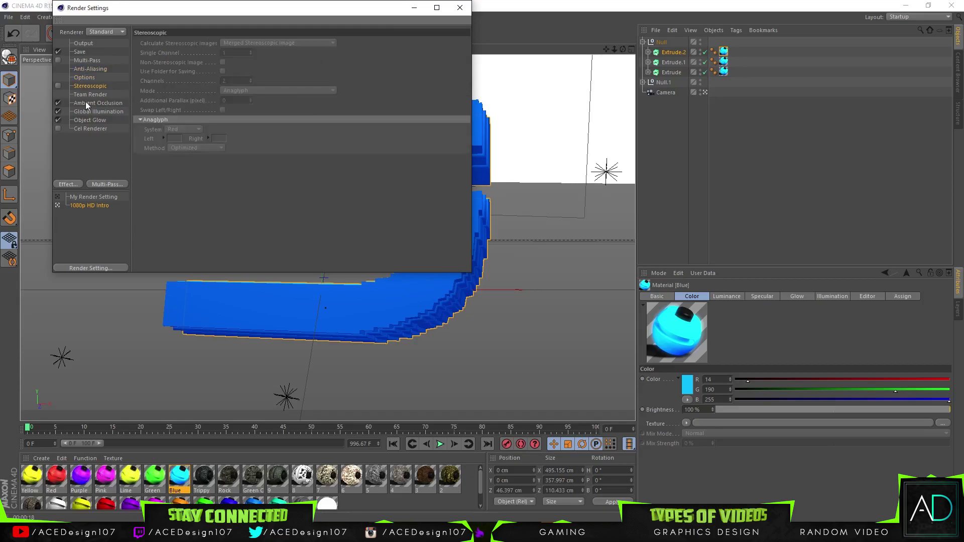
{"action": "left_click", "coordinate": [85, 59]}
Set the render's anti-aliasing minimum and maximum levels to 2x2 and close the render settings.
{"action": "left_click", "coordinate": [87, 69]}
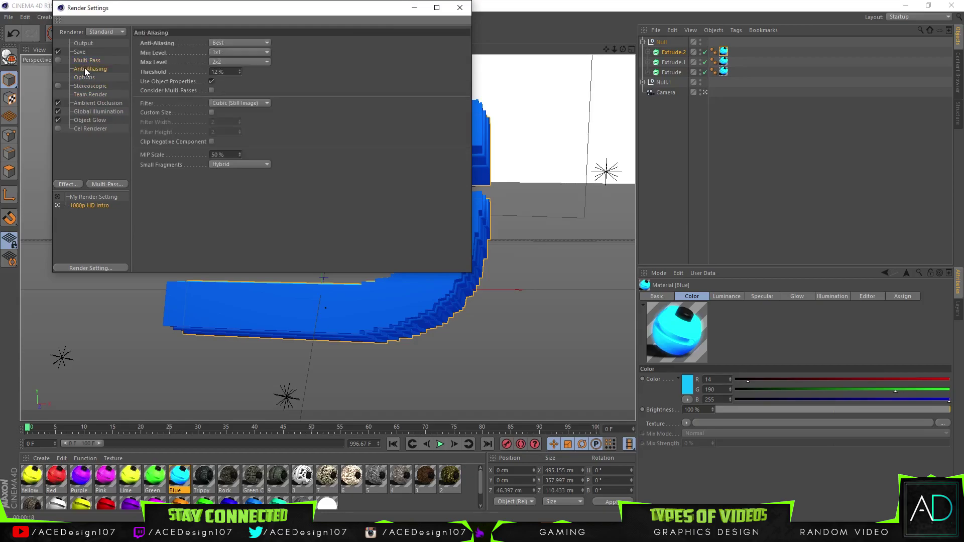
{"action": "left_click", "coordinate": [228, 52]}
{"action": "left_click", "coordinate": [219, 73]}
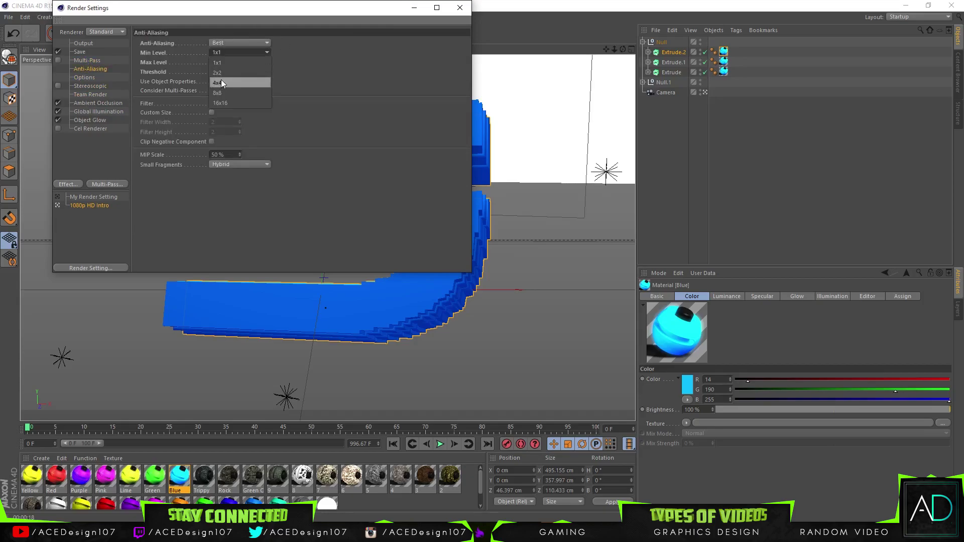
{"action": "left_click", "coordinate": [227, 61]}
{"action": "left_click", "coordinate": [224, 83]}
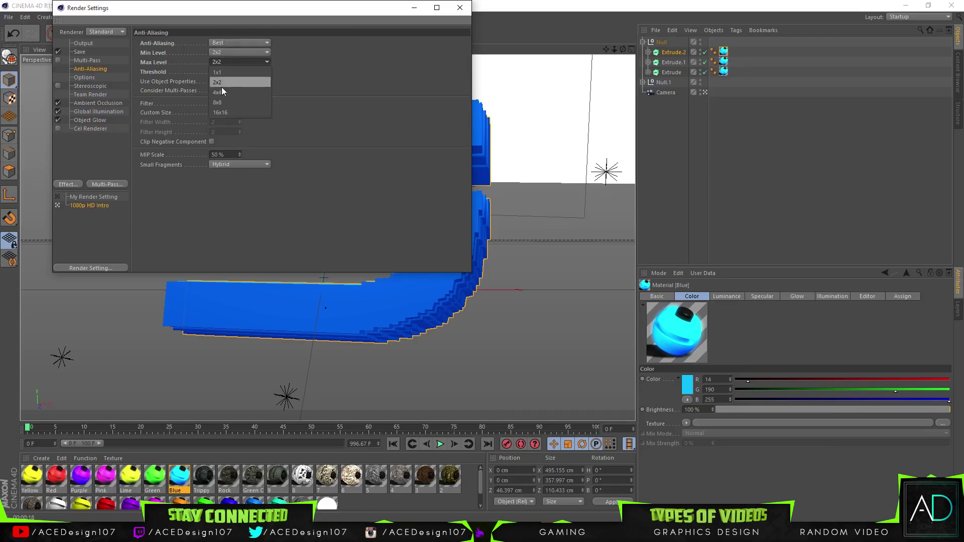
{"action": "left_click", "coordinate": [459, 8]}
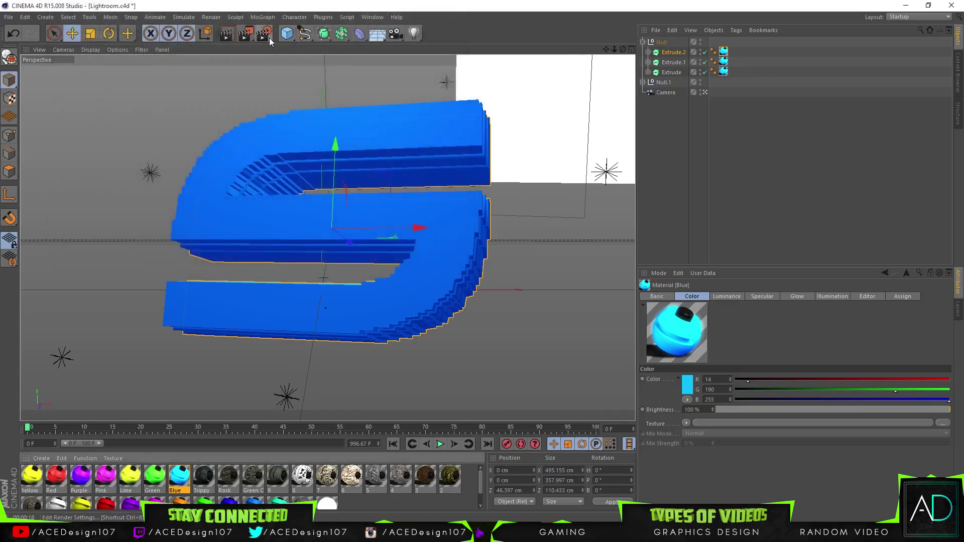
Render a preview of the logo in the viewport and switch to Adobe Audition.
{"action": "left_click", "coordinate": [227, 33]}
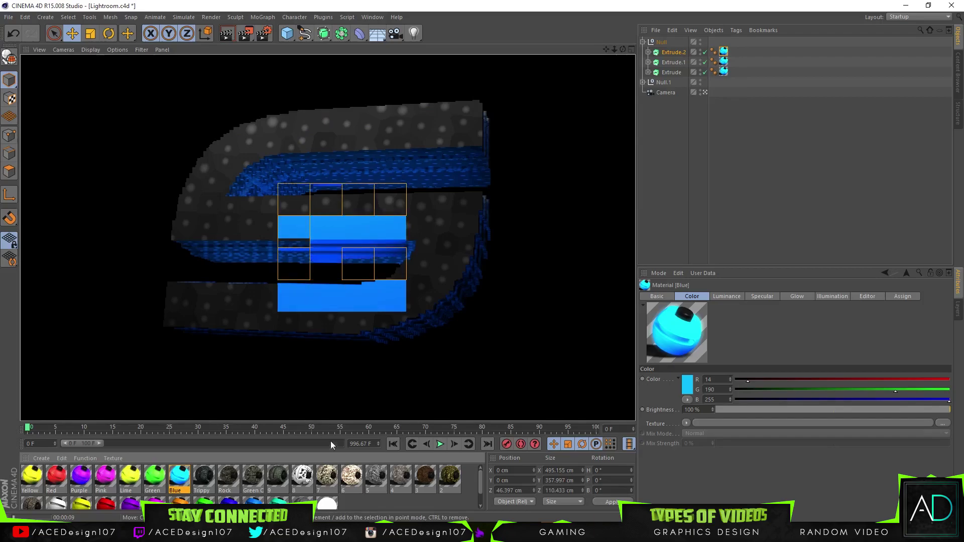
{"action": "mouse_move", "coordinate": [358, 533]}
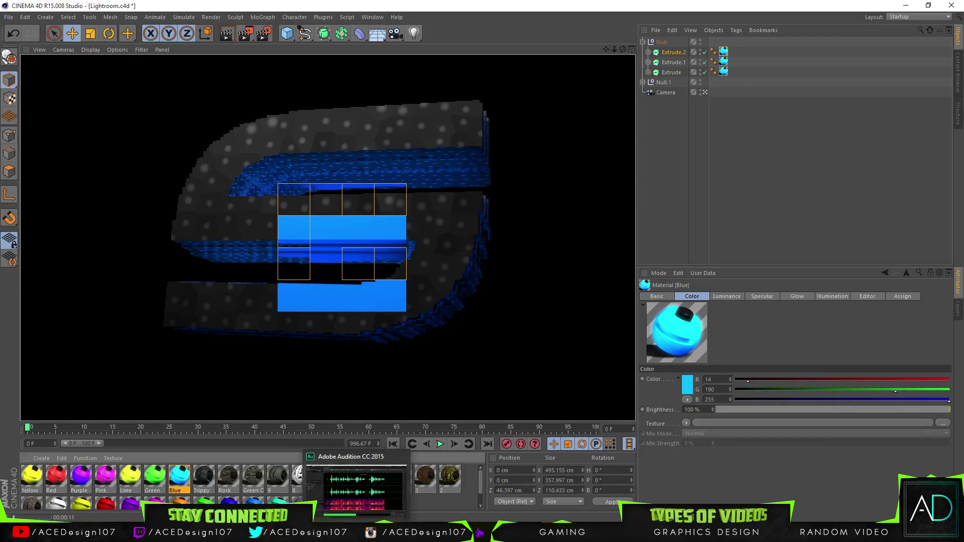
{"action": "left_click", "coordinate": [364, 505]}
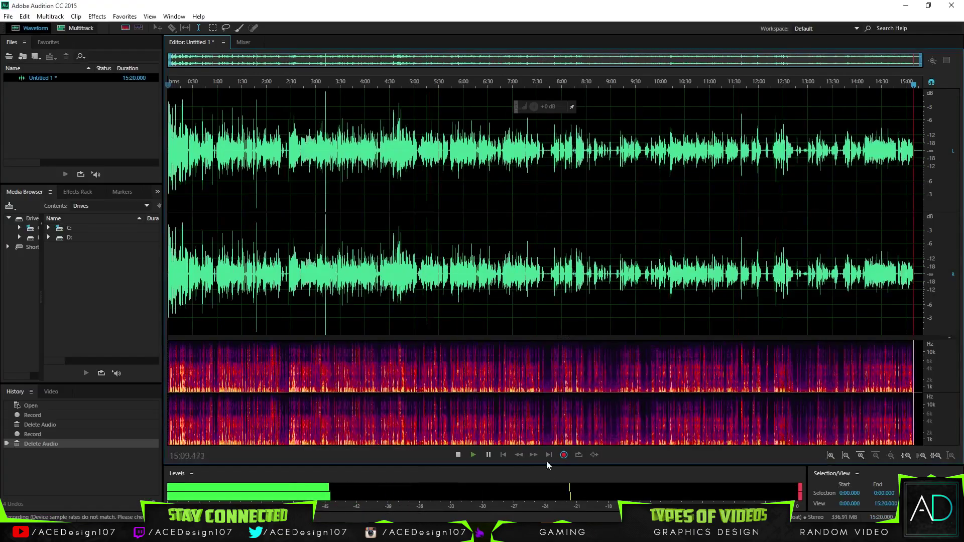